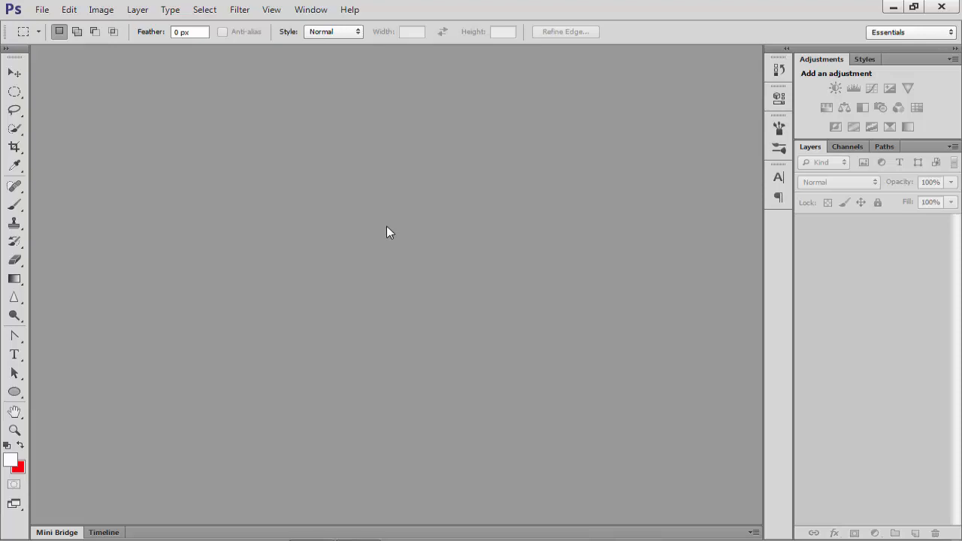
Create a new 1500 by 1100 pixel RGB document at 300 pixels/inch with a white background
key("ctrl+n")
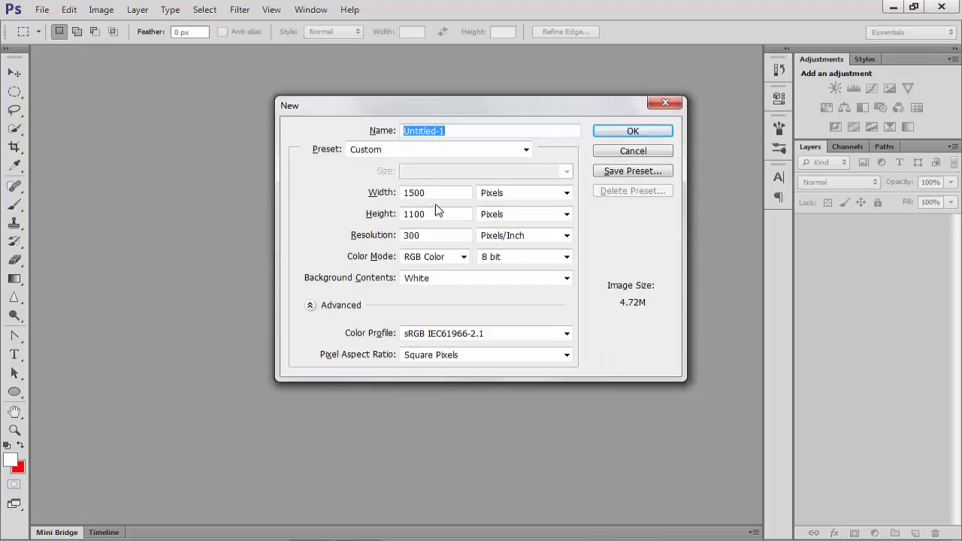
left_click(444, 196)
left_click(620, 132)
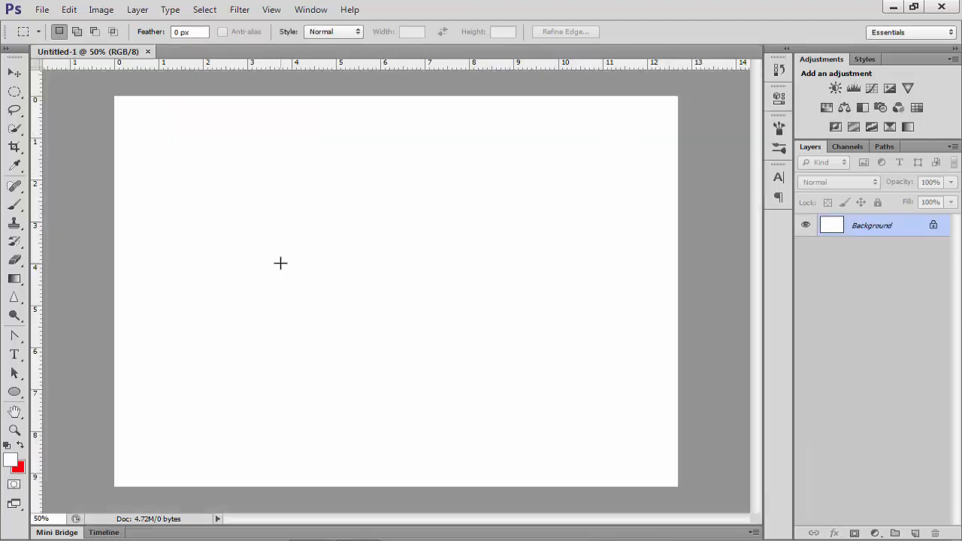
Draw a solid black five-petal flower custom shape about 460 by 442 px near the middle of the canvas
left_click(21, 399)
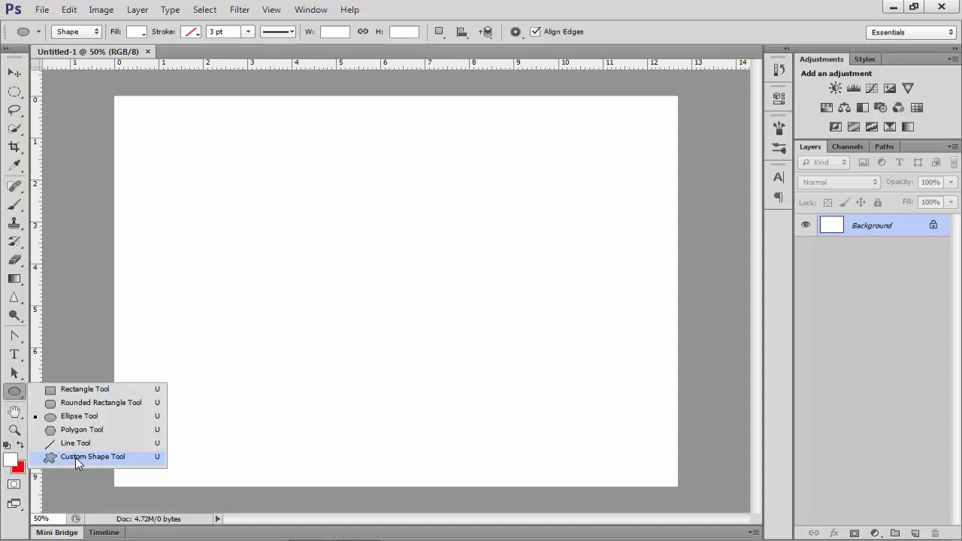
left_click(78, 457)
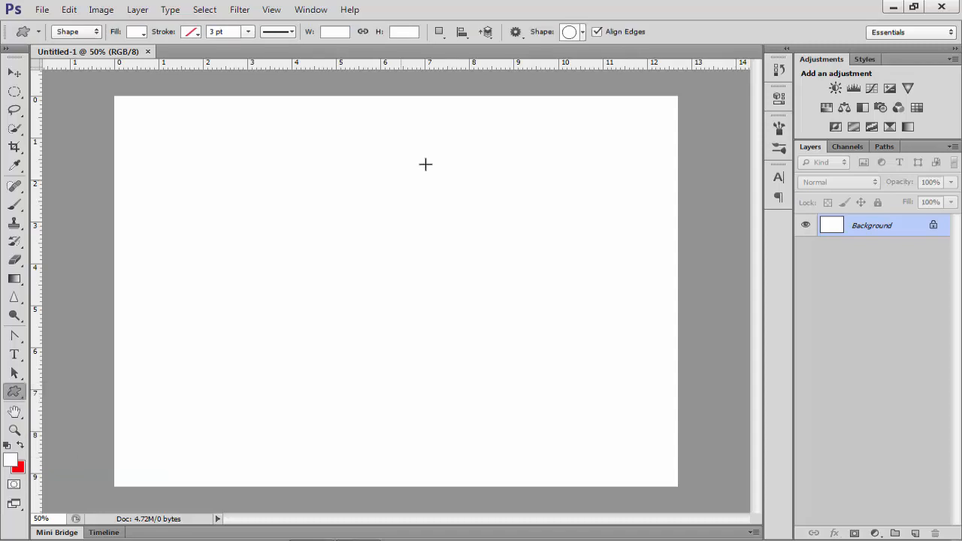
left_click(582, 34)
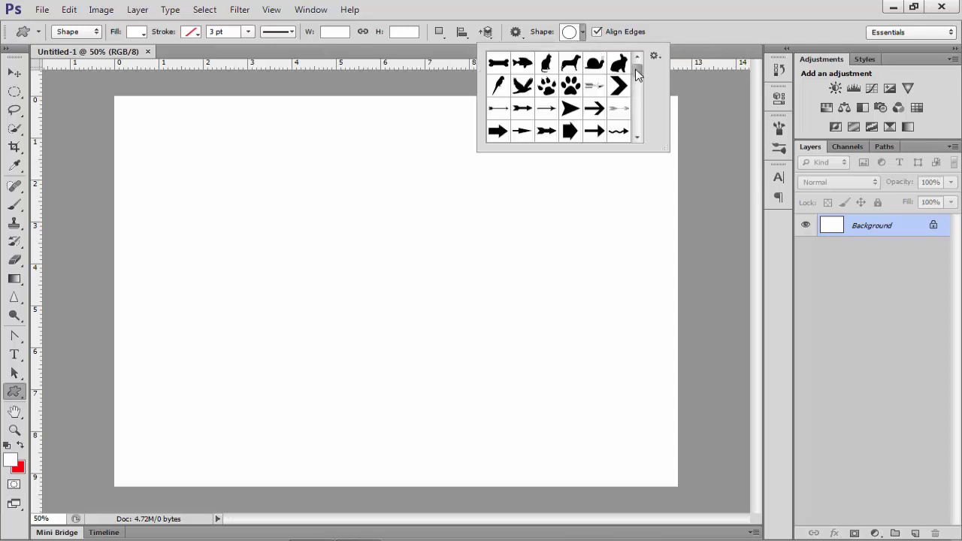
left_click_drag(635, 69, 635, 86)
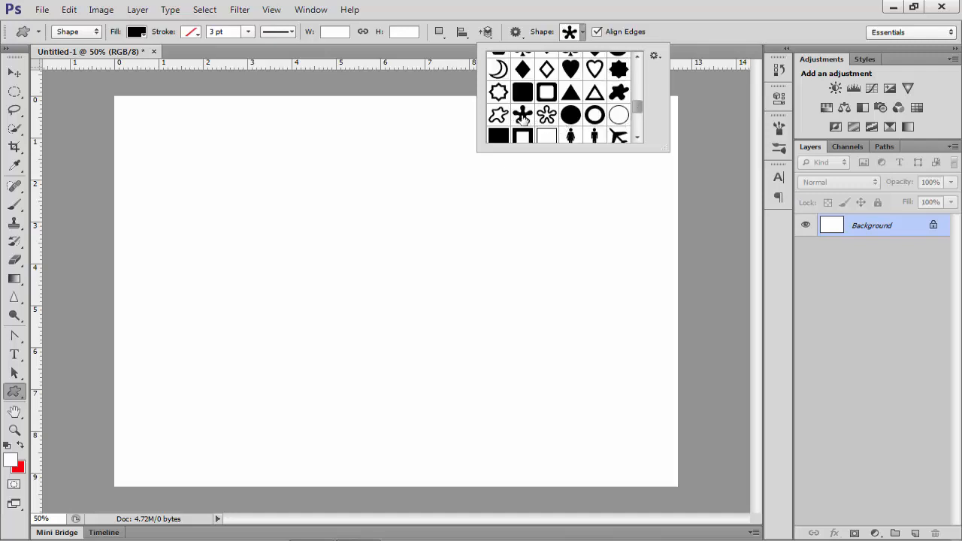
left_click(523, 116)
left_click(304, 196)
left_click_drag(303, 196, 544, 353)
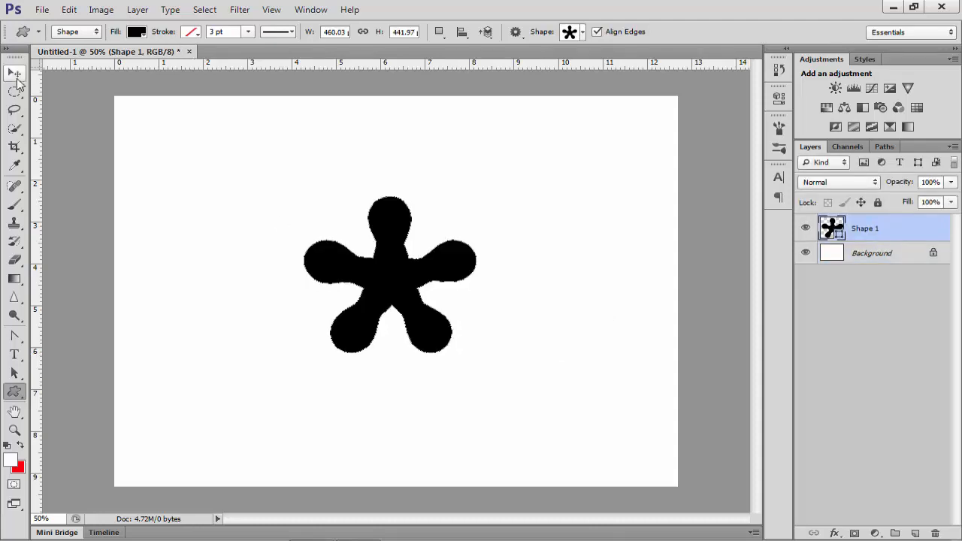
Add a Gradient Overlay effect to the flower shape layer and set its style to Radial
key("v")
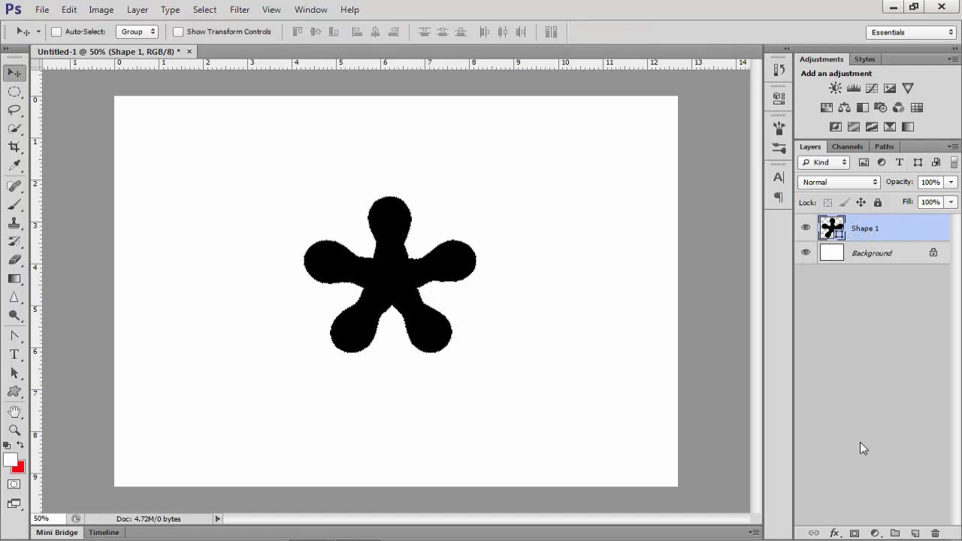
left_click(837, 534)
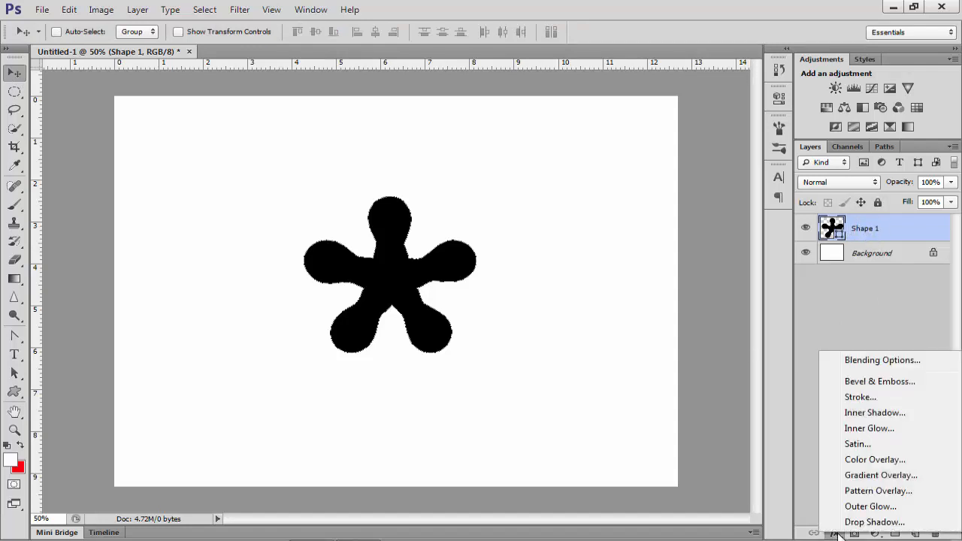
left_click(861, 477)
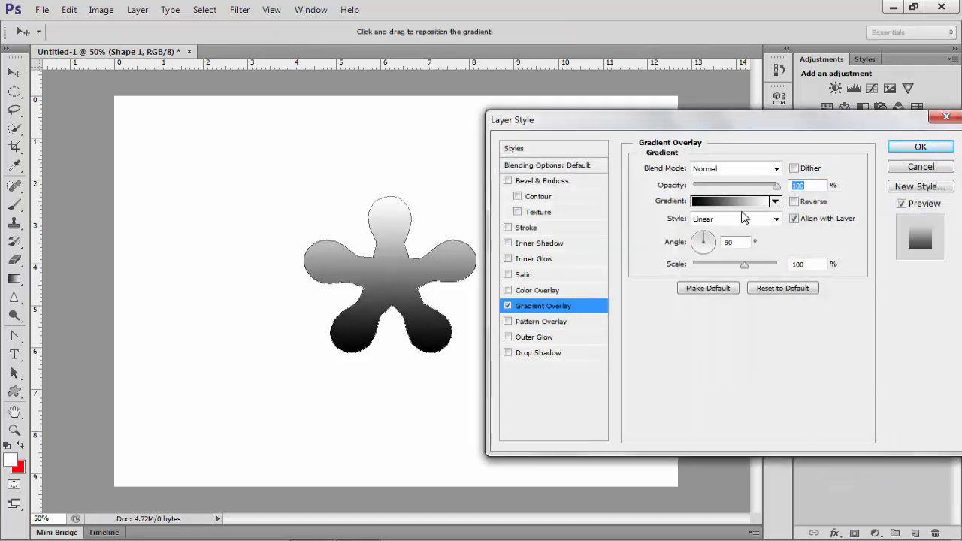
left_click(741, 203)
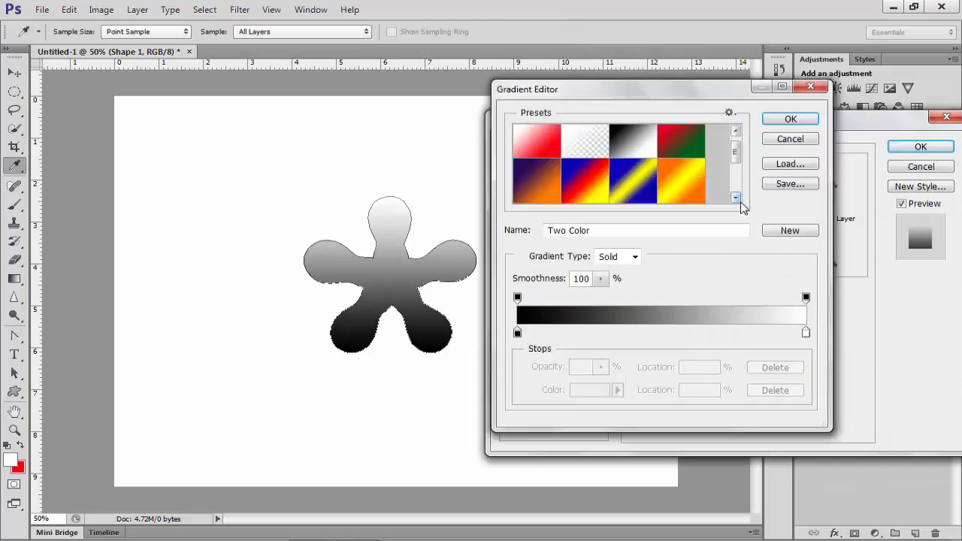
left_click(811, 86)
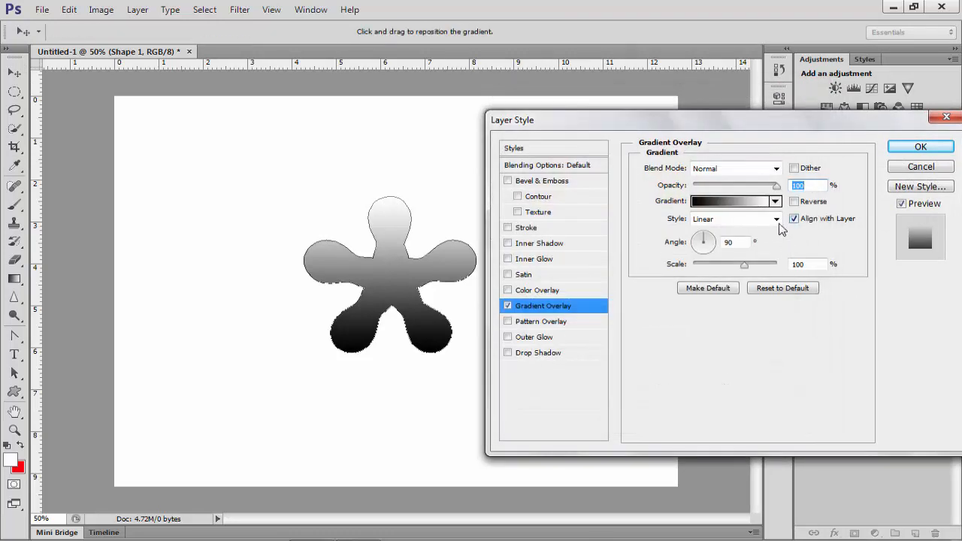
left_click(777, 219)
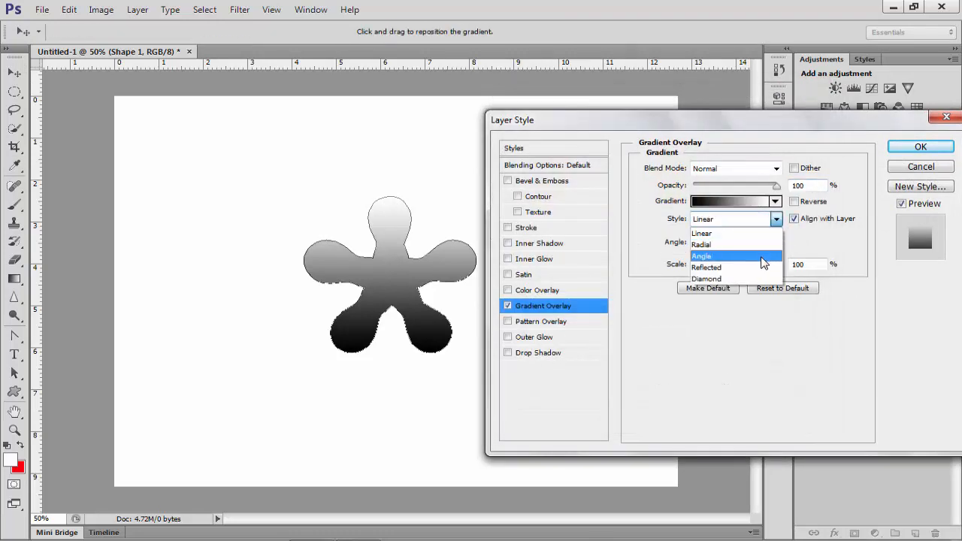
left_click(762, 257)
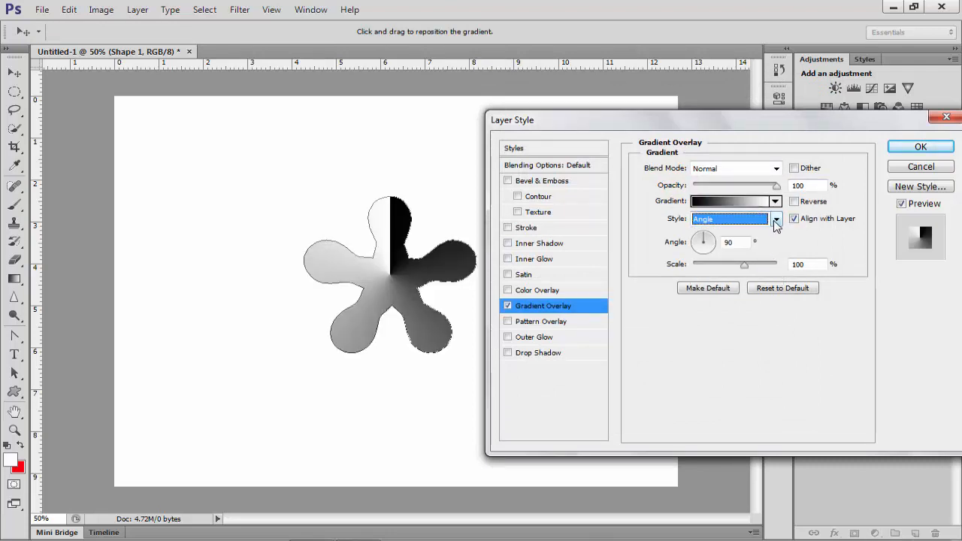
left_click(777, 221)
left_click(778, 247)
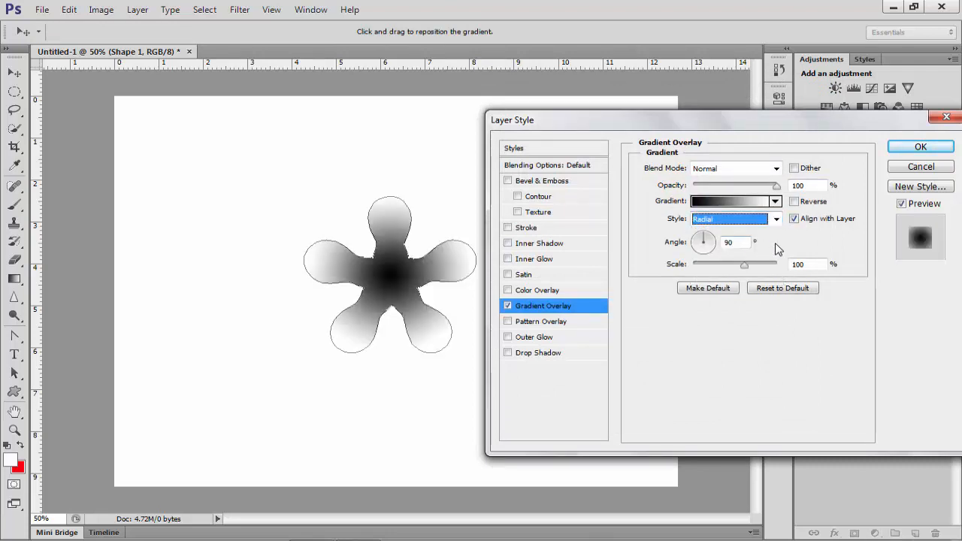
Change the overlay gradient's end color stop at 100% to bright pink fc01ac
left_click(742, 204)
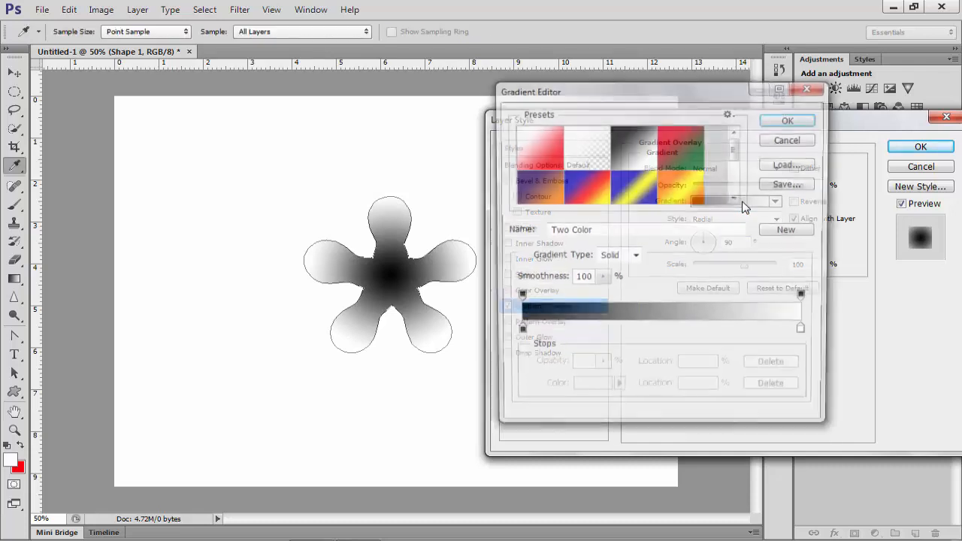
left_click(807, 334)
double_click(807, 334)
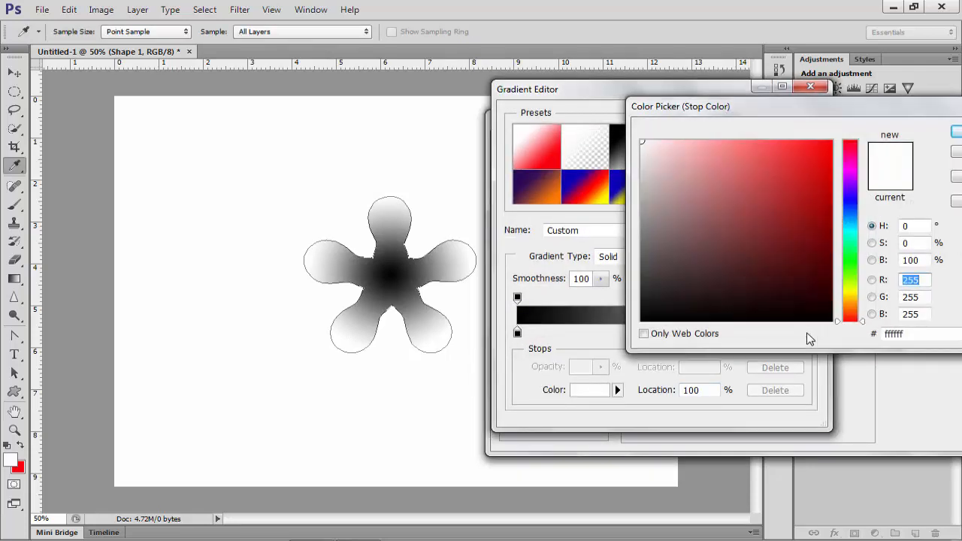
left_click(851, 164)
left_click(830, 142)
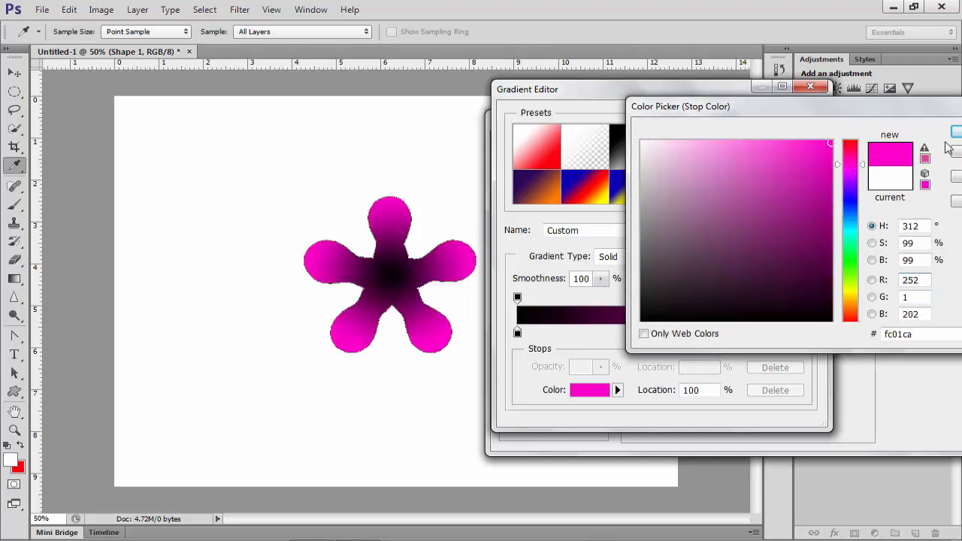
left_click(854, 161)
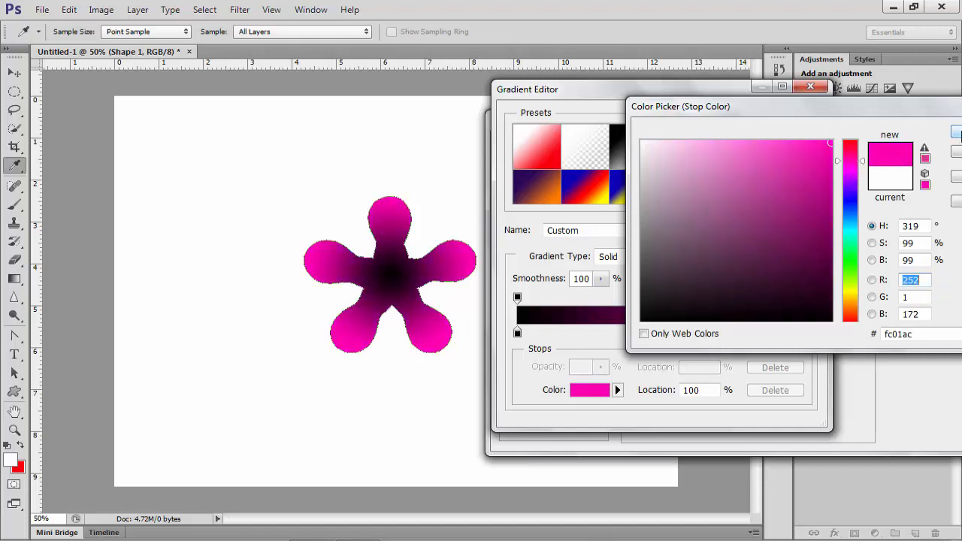
left_click(957, 133)
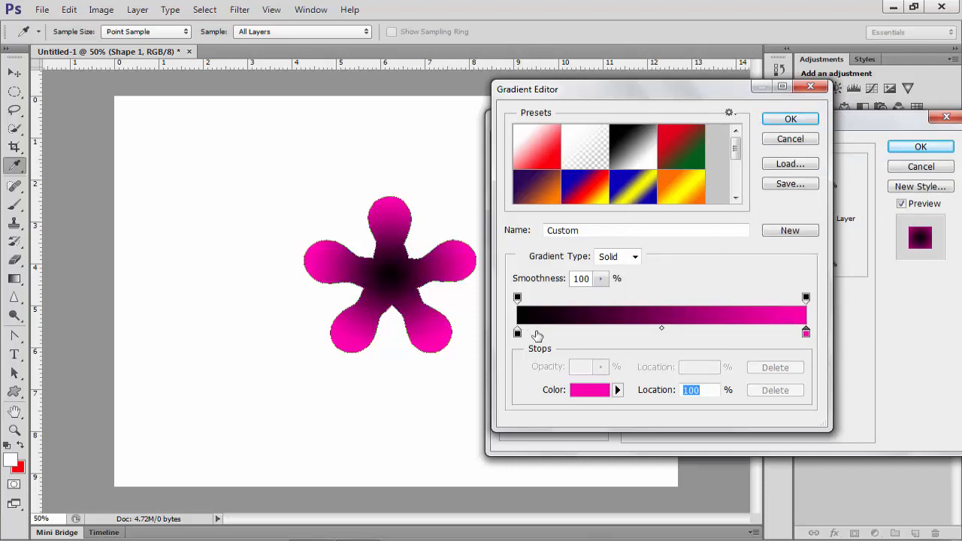
Set the gradient's start color stop to dark magenta 700248, apply the overlay, and collapse the layer's effects list
double_click(518, 333)
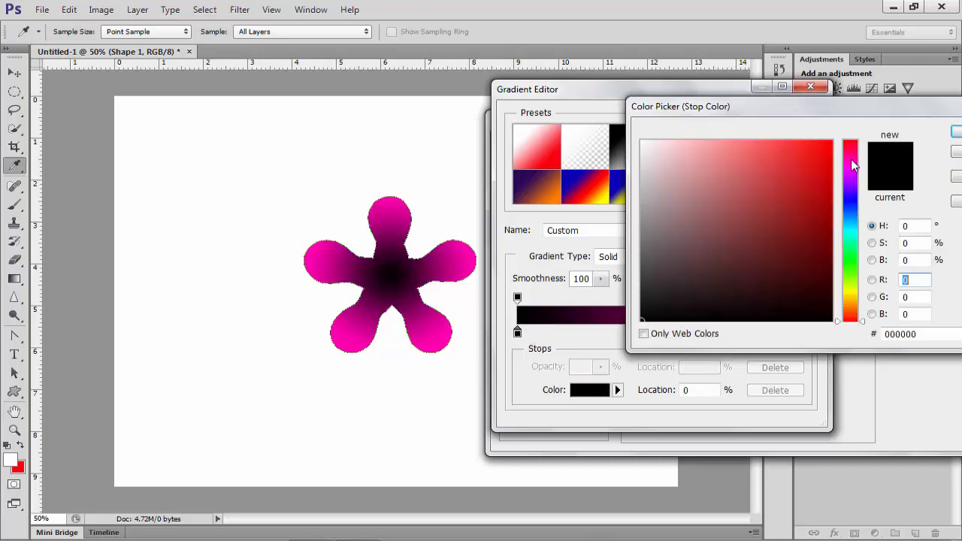
left_click(853, 161)
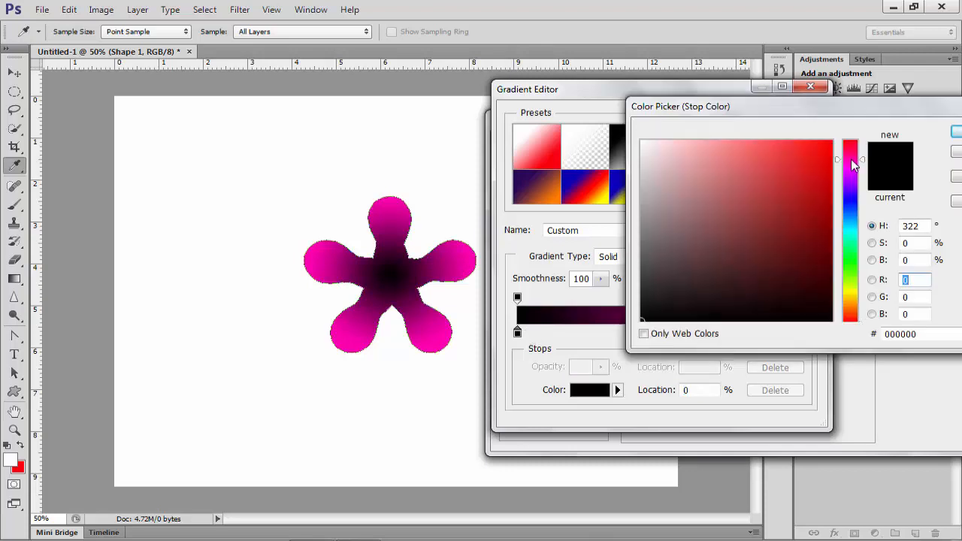
left_click(775, 145)
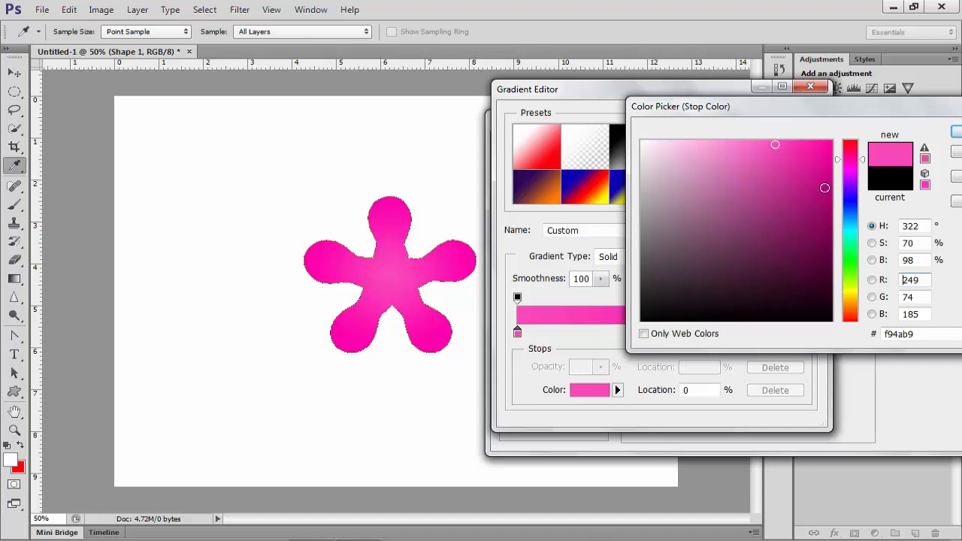
left_click(825, 188)
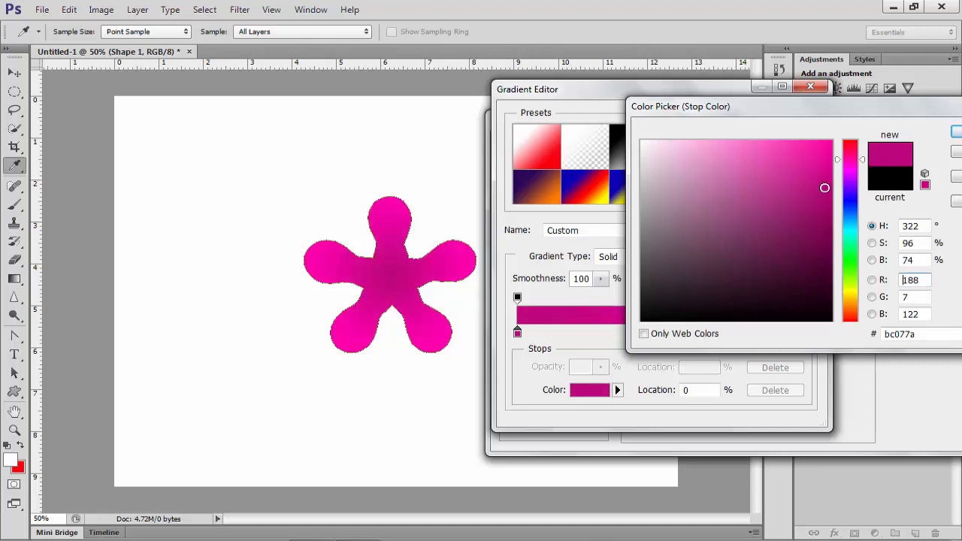
left_click(828, 242)
left_click(957, 133)
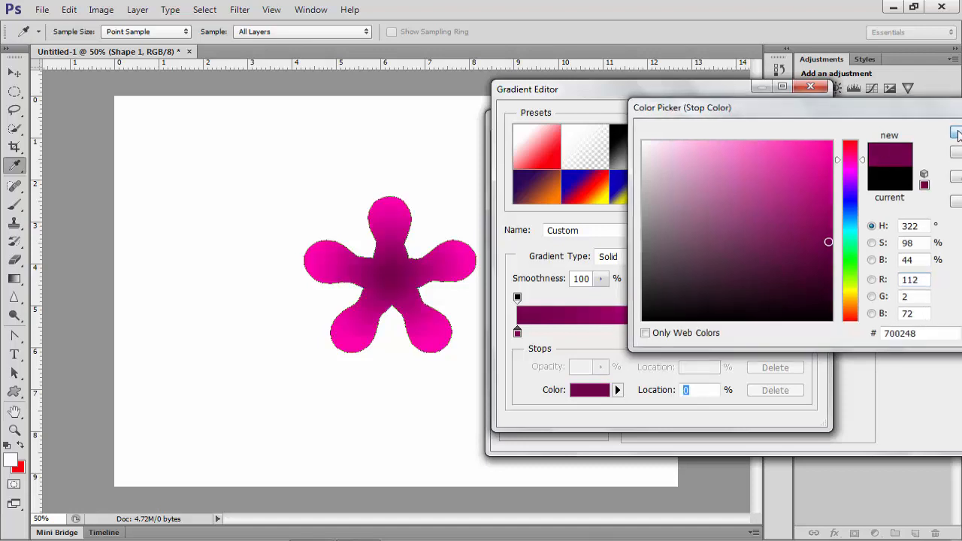
left_click(797, 124)
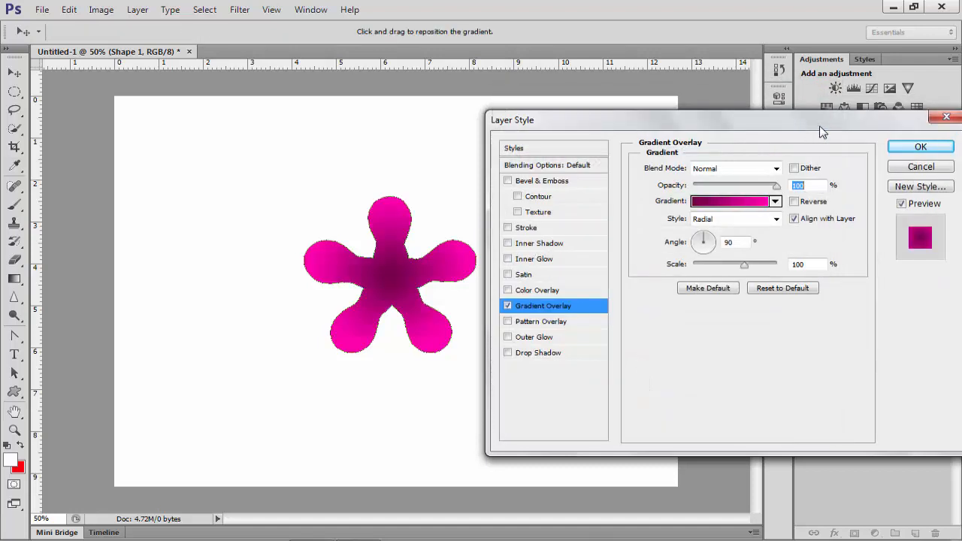
left_click(915, 147)
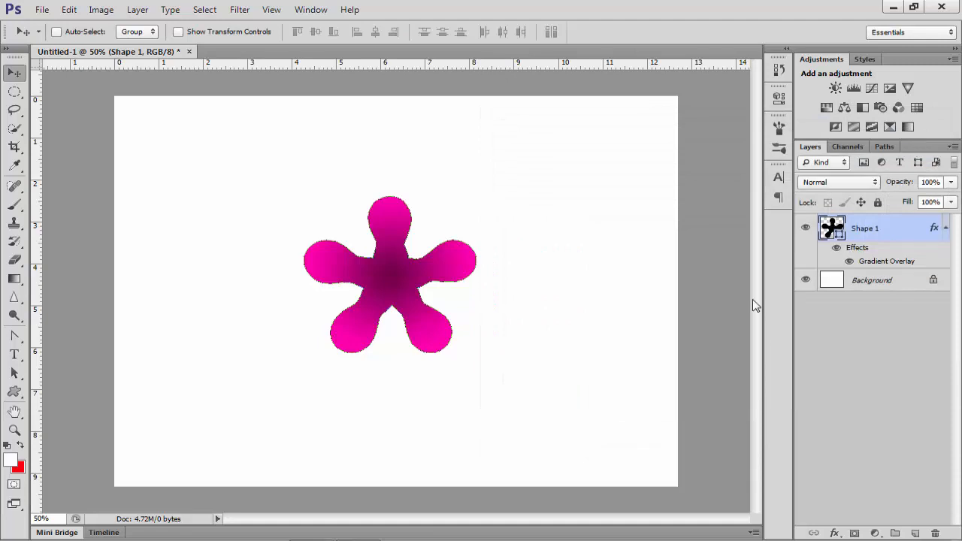
left_click(945, 229)
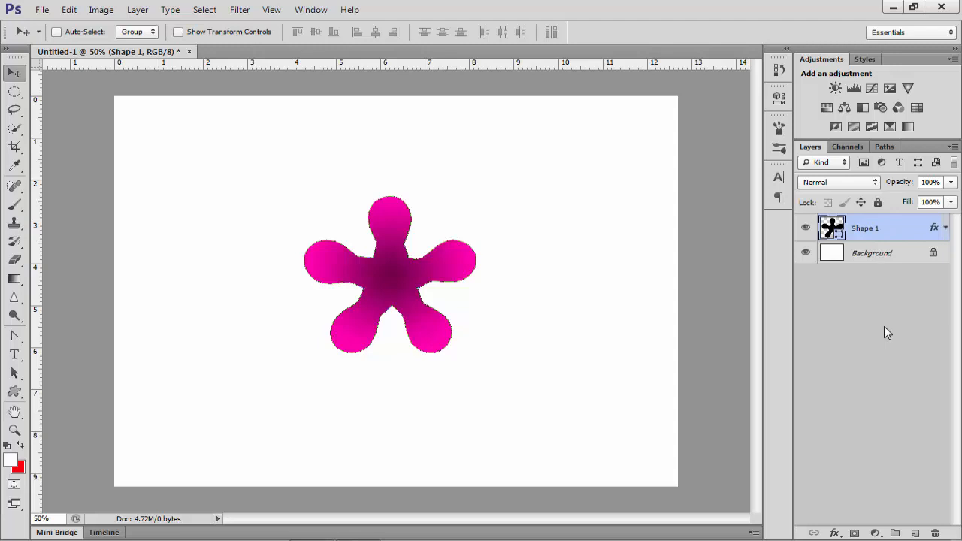
Center the flower shape vertically and horizontally on the Background layer
left_click(883, 254, "shift")
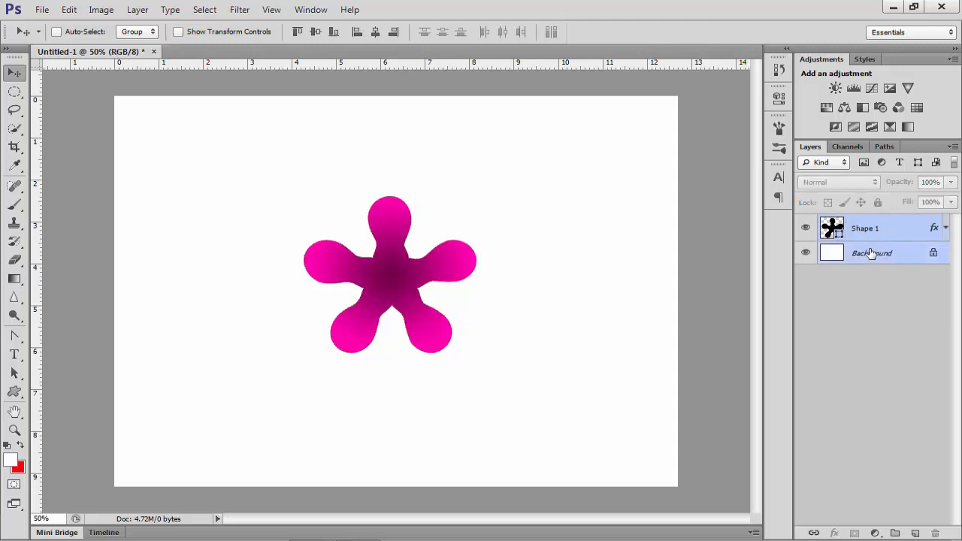
left_click(316, 33)
left_click(376, 33)
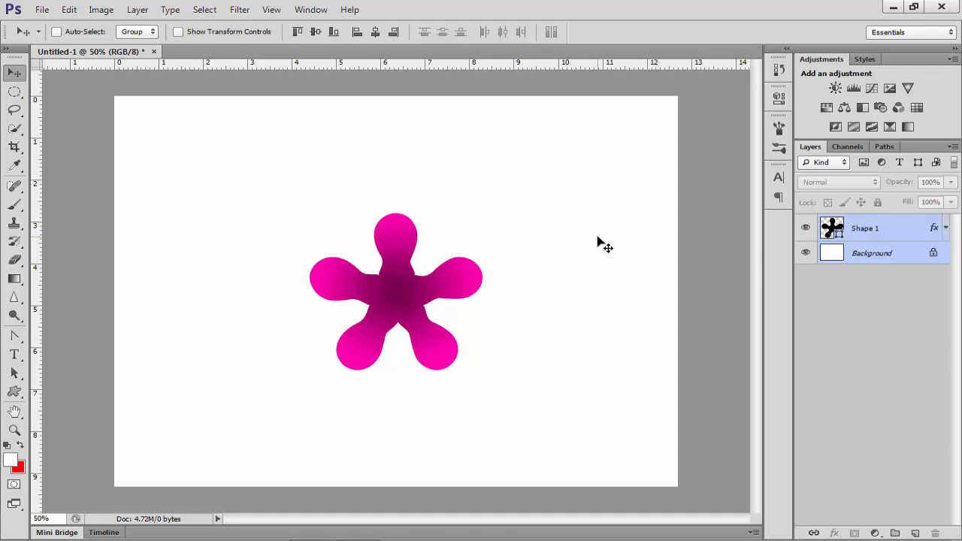
Scale the flower shape down to about 85% of its size and apply the transformation
left_click(859, 230)
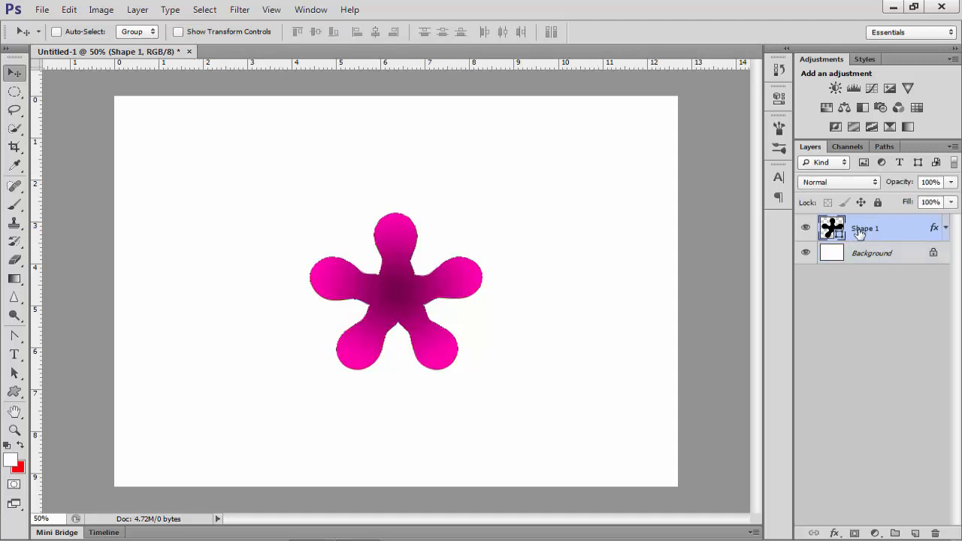
key("ctrl+t")
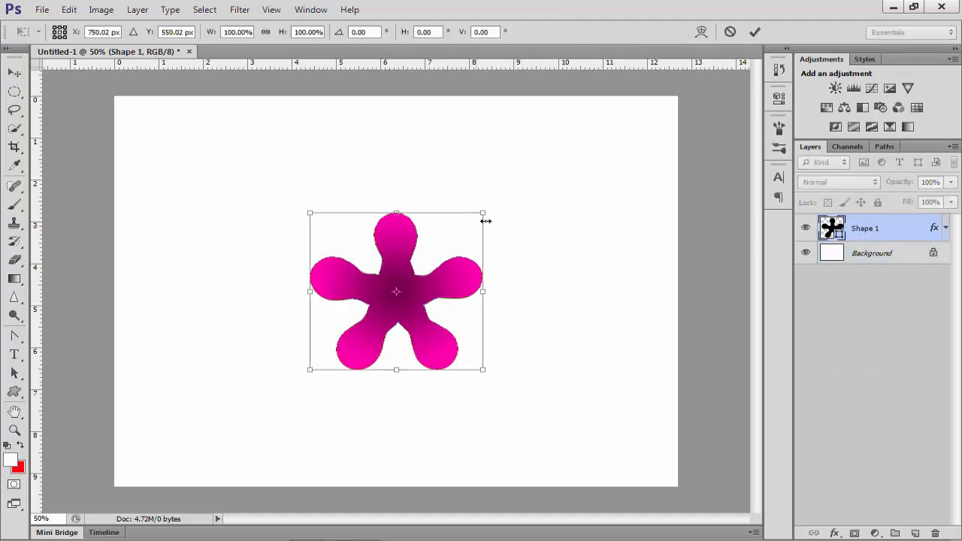
left_click_drag(483, 214, 456, 237)
left_click(15, 72)
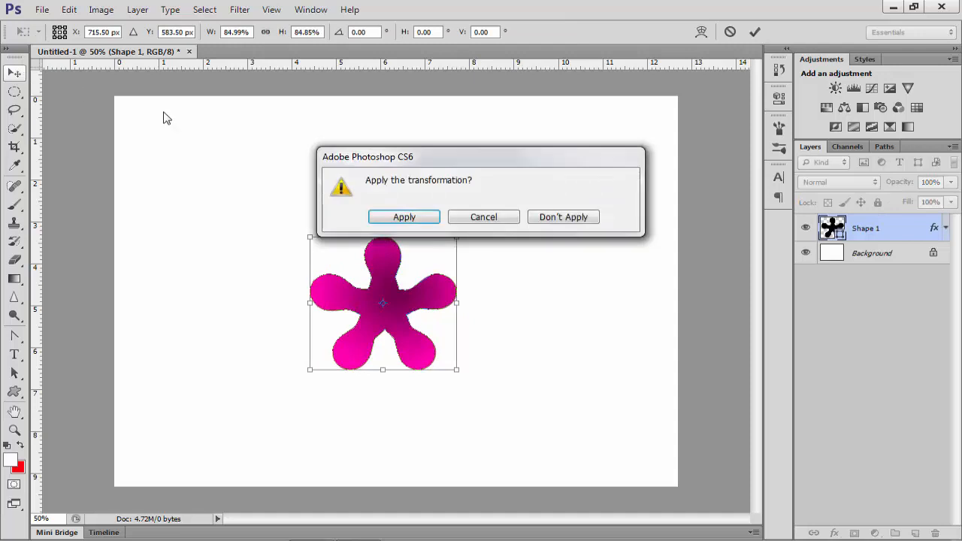
left_click(399, 216)
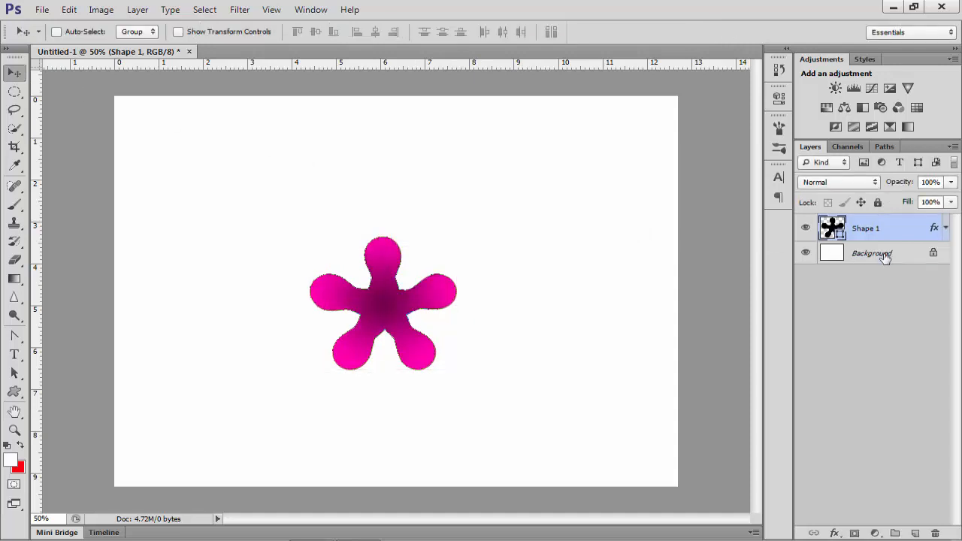
Re-center the scaled flower vertically and horizontally on the Background layer, and deselect both layers
left_click(872, 253, "shift")
left_click(316, 32)
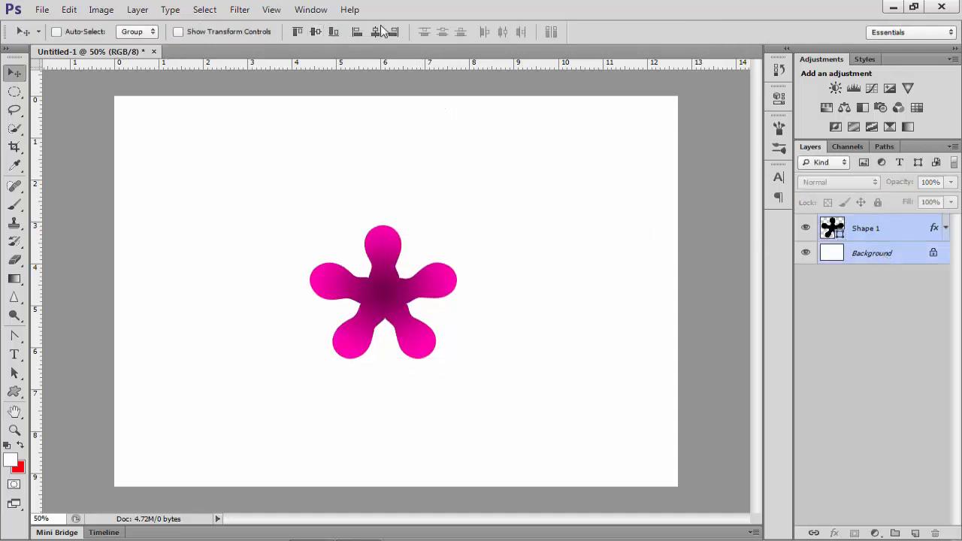
left_click(375, 32)
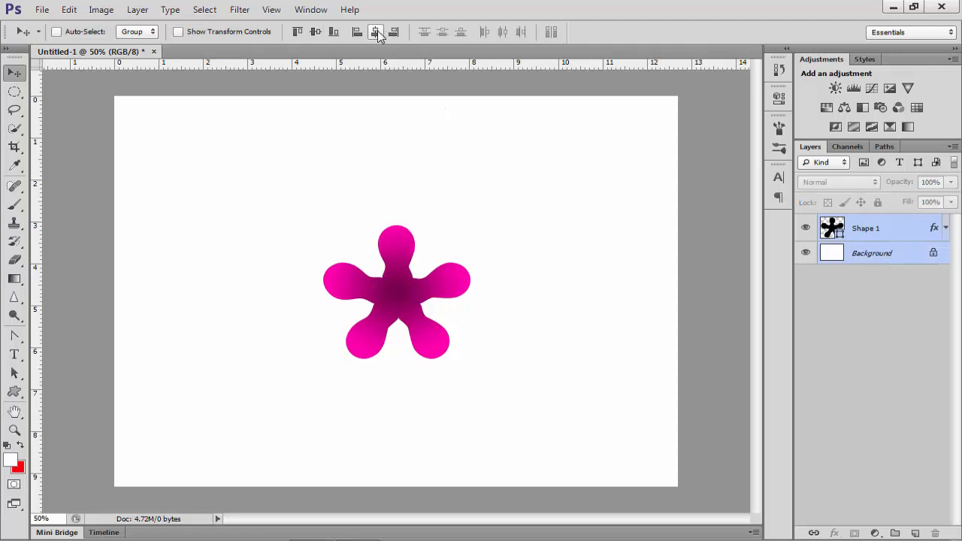
left_click(877, 362)
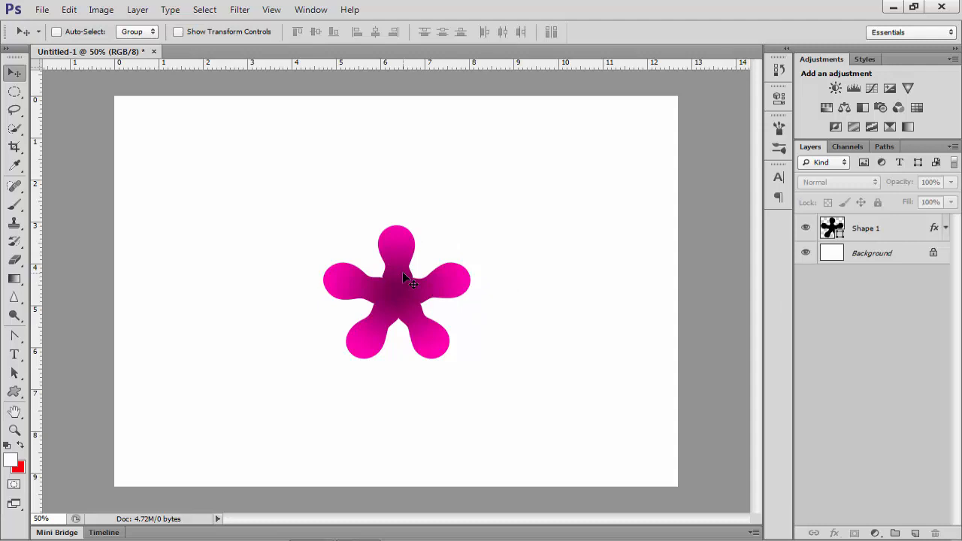
Draw a small black ellipse about 120 by 68 px in the empty area left of the flower
left_click(14, 391)
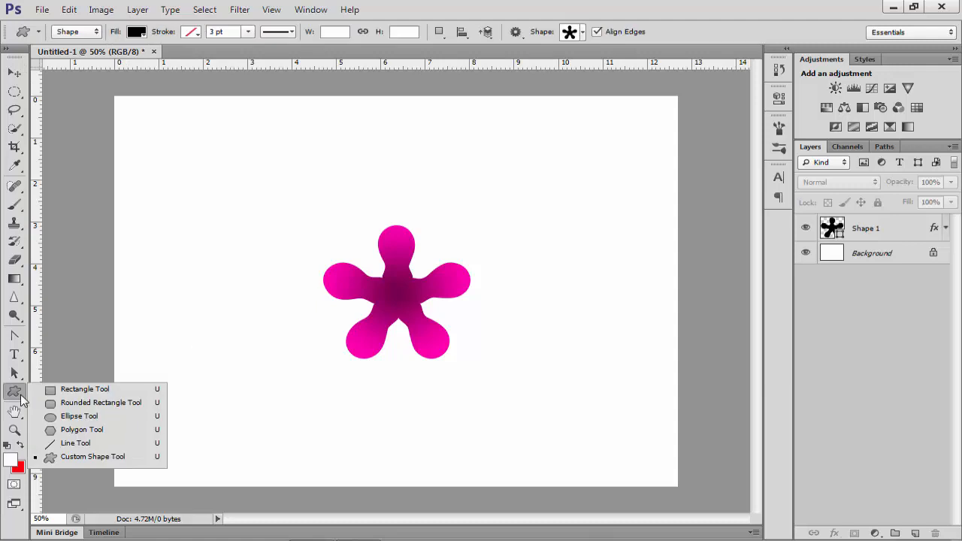
left_click(79, 417)
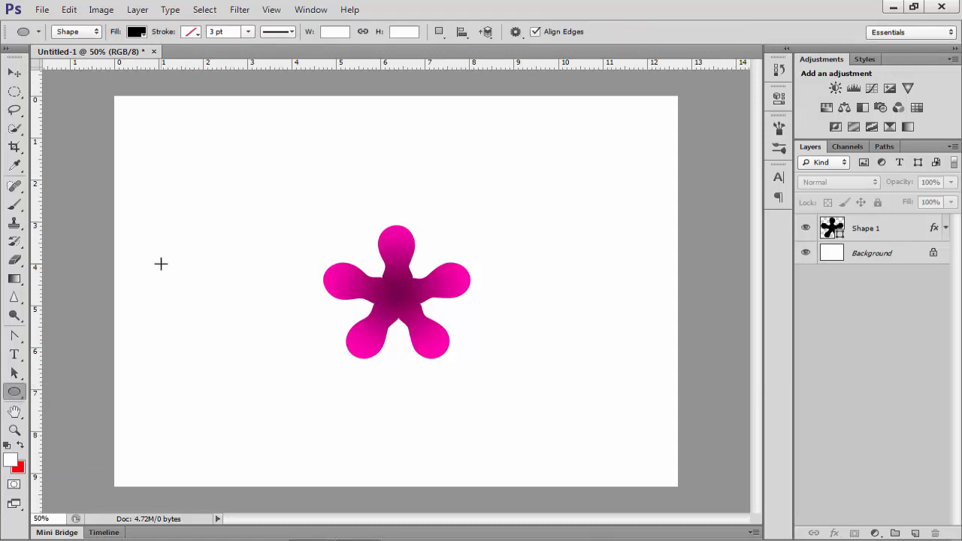
left_click_drag(161, 263, 206, 289)
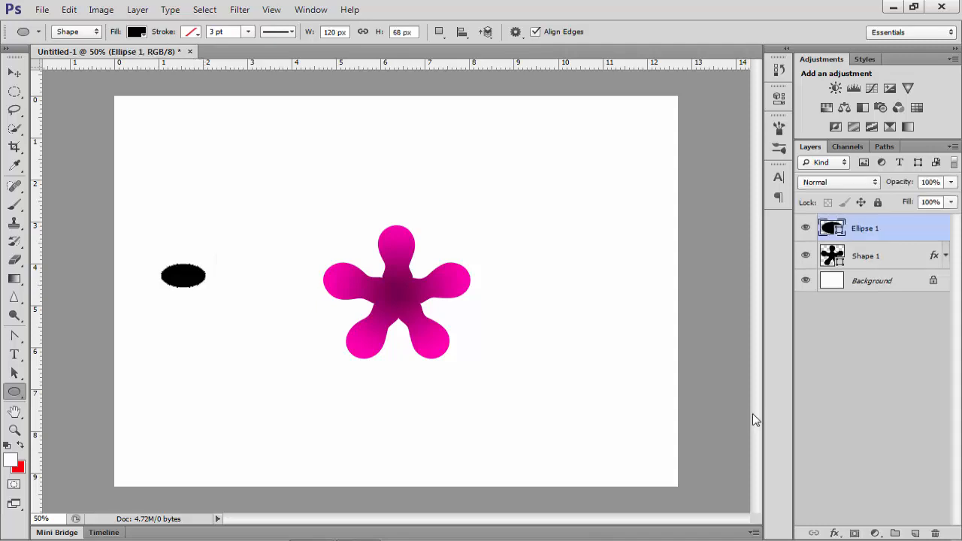
Add a Gradient Overlay to the small ellipse with its style set to Radial
left_click(836, 534)
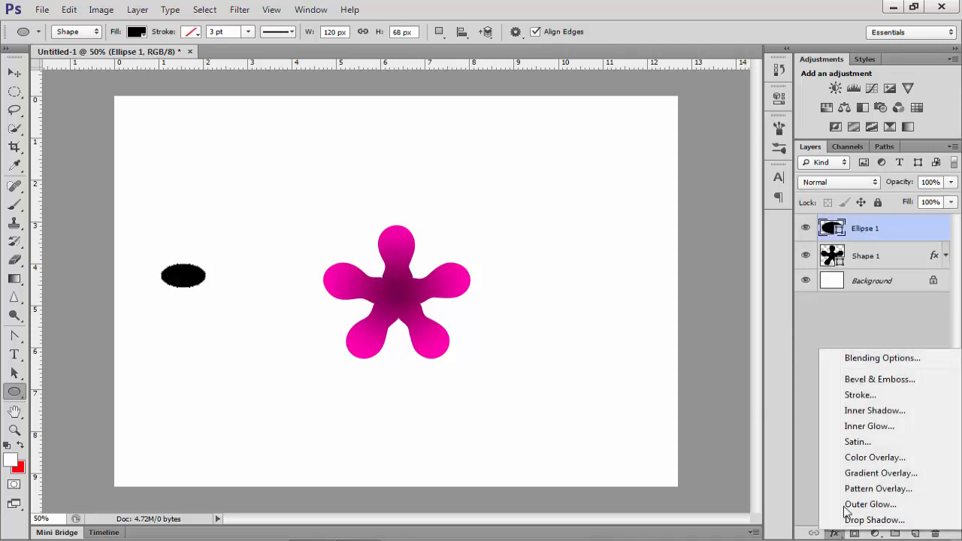
left_click(877, 472)
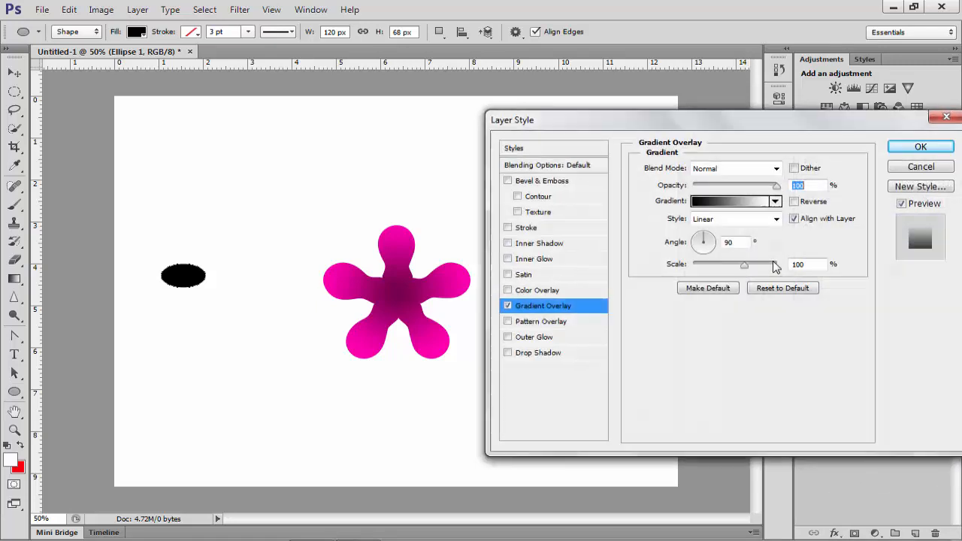
left_click(777, 220)
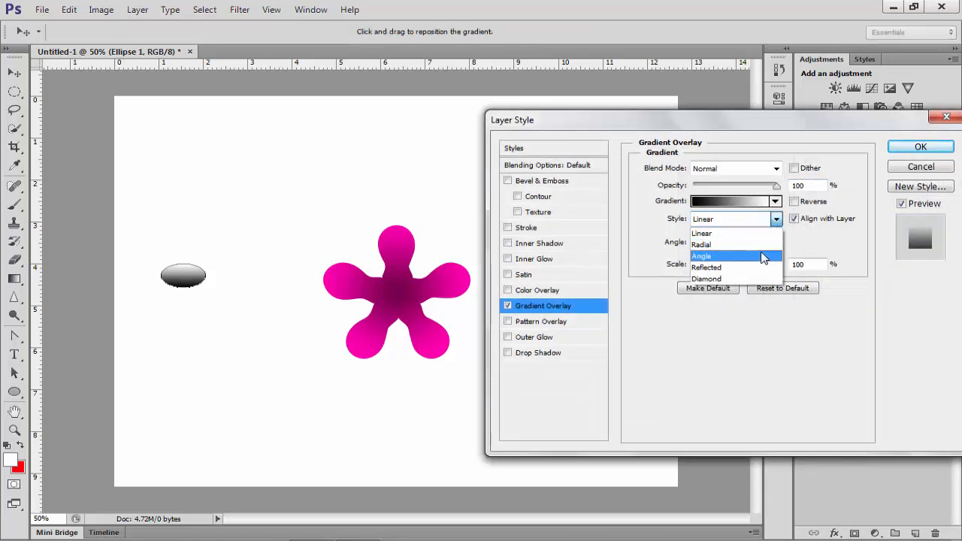
left_click(761, 252)
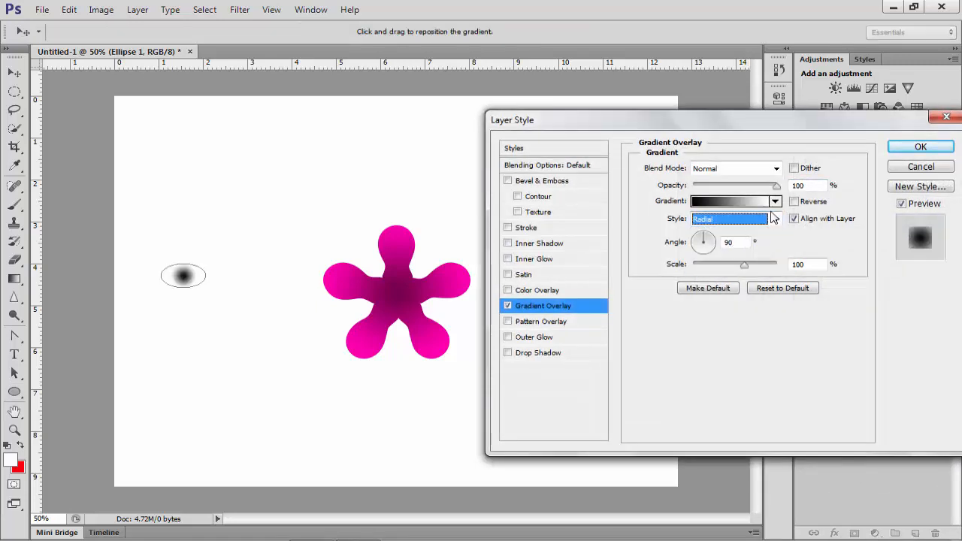
Change the overlay gradient's end color stop at 100% to dark purple 76047d
left_click(735, 201)
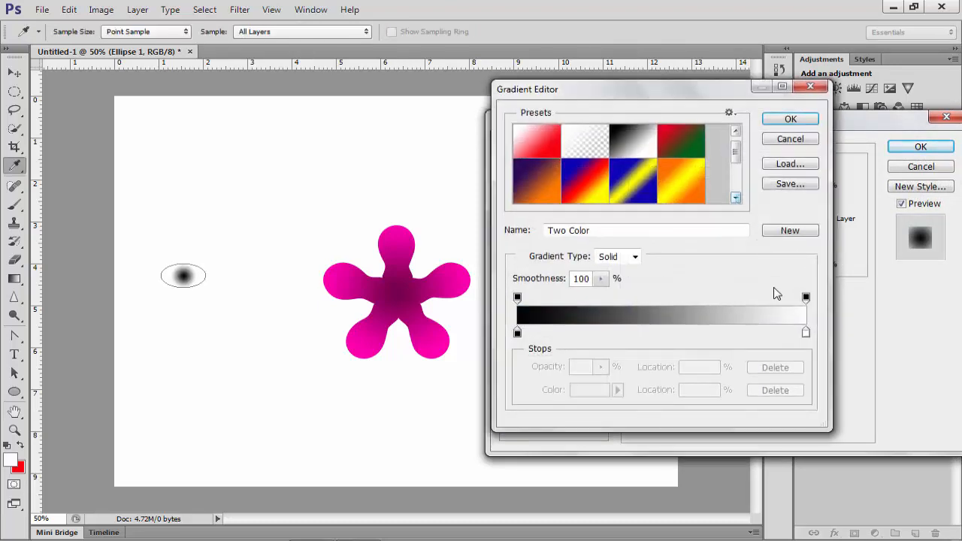
double_click(806, 333)
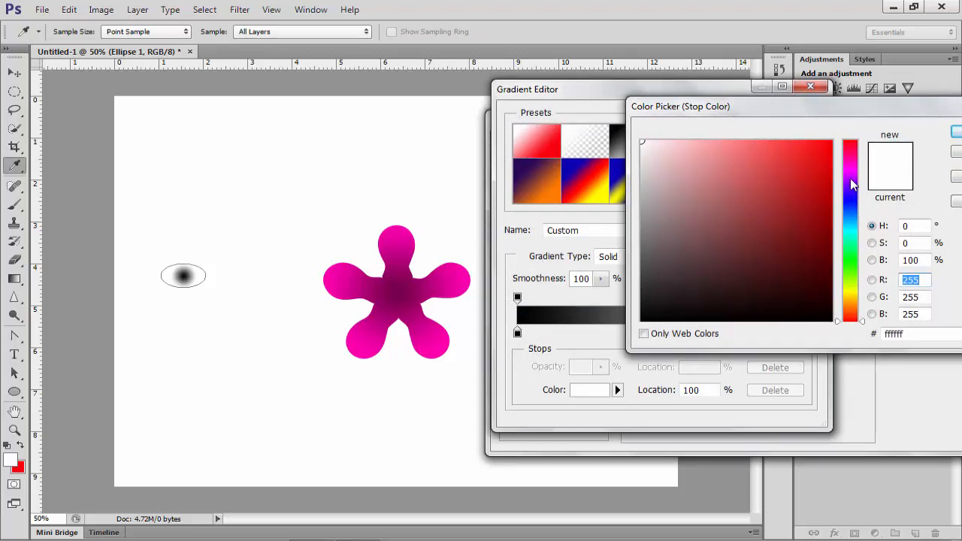
left_click(851, 173)
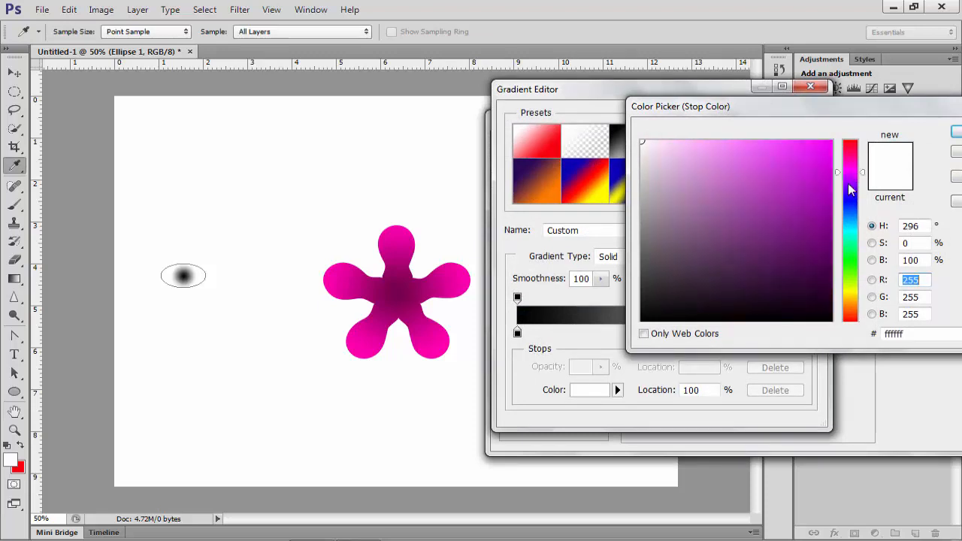
left_click(824, 229)
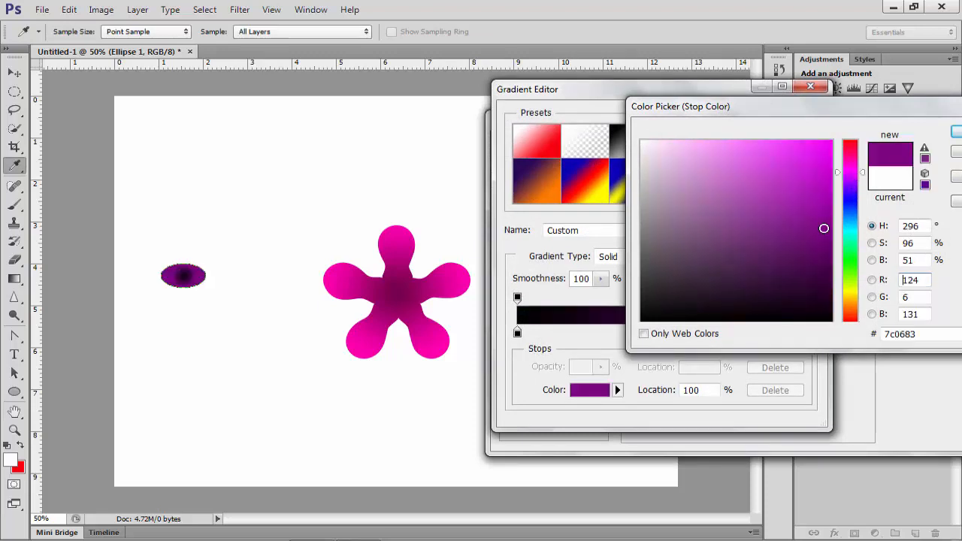
left_click(825, 232)
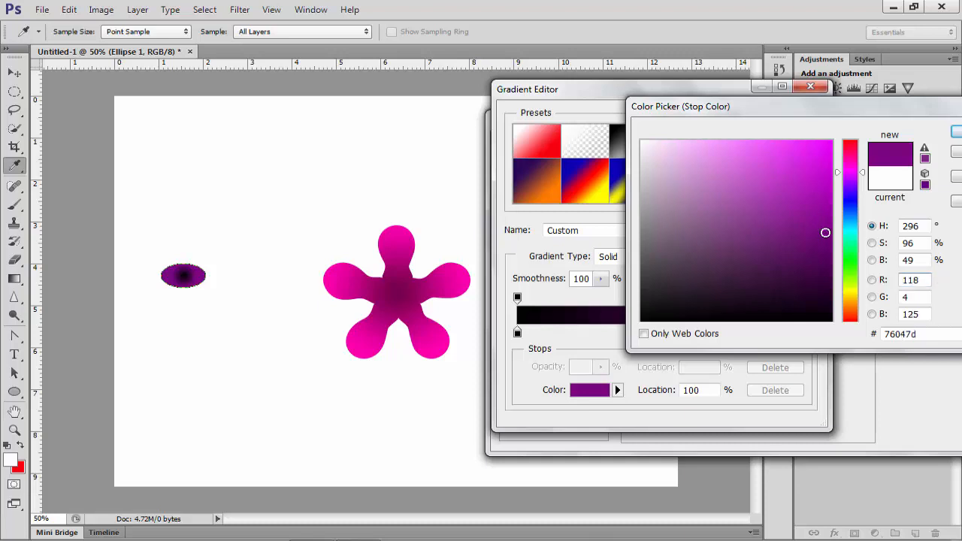
left_click(959, 133)
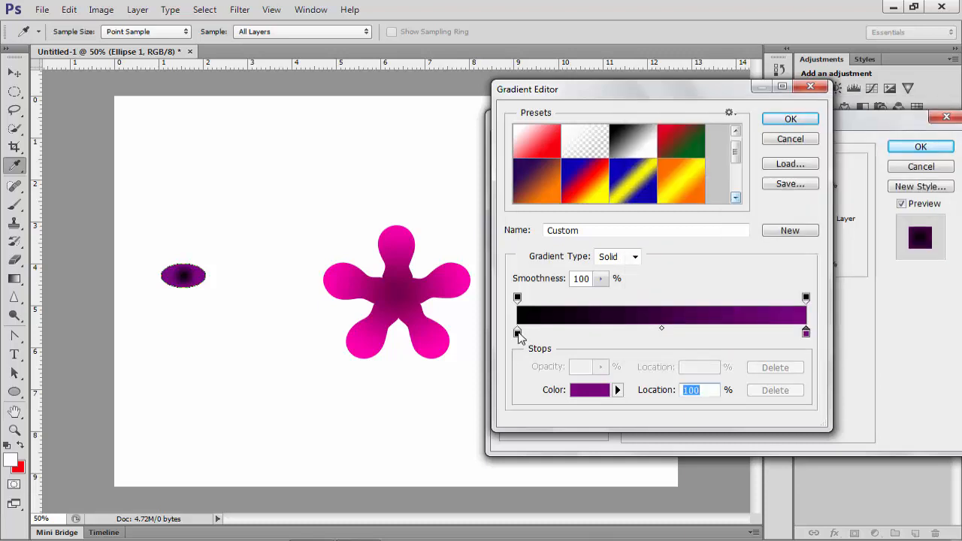
Set the gradient's start color stop at 0% to bright magenta e505f9 and apply the overlay to the ellipse
double_click(518, 333)
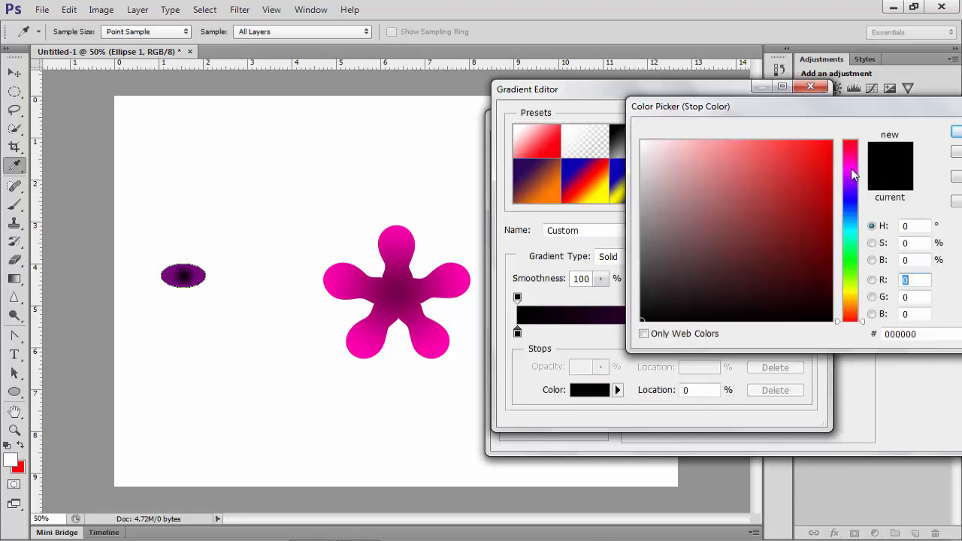
left_click(851, 173)
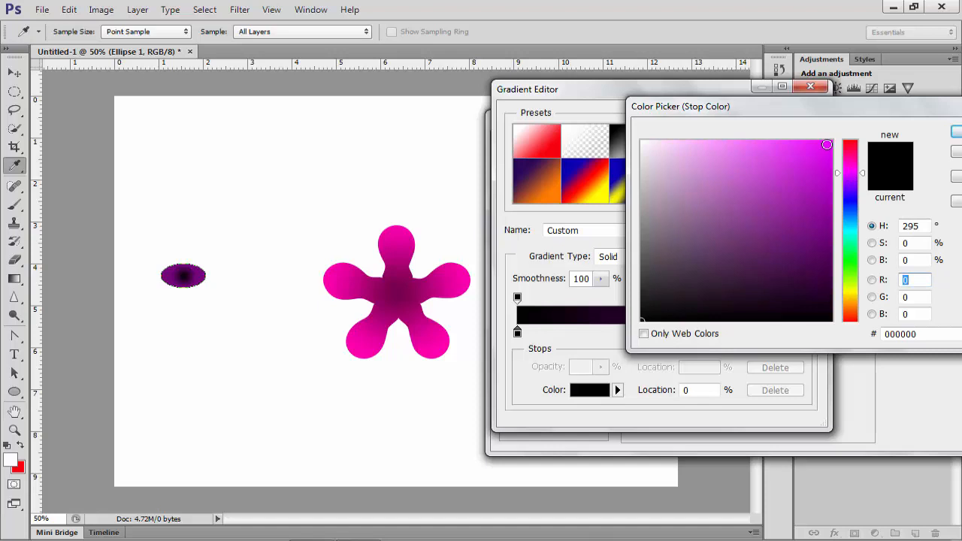
left_click(829, 144)
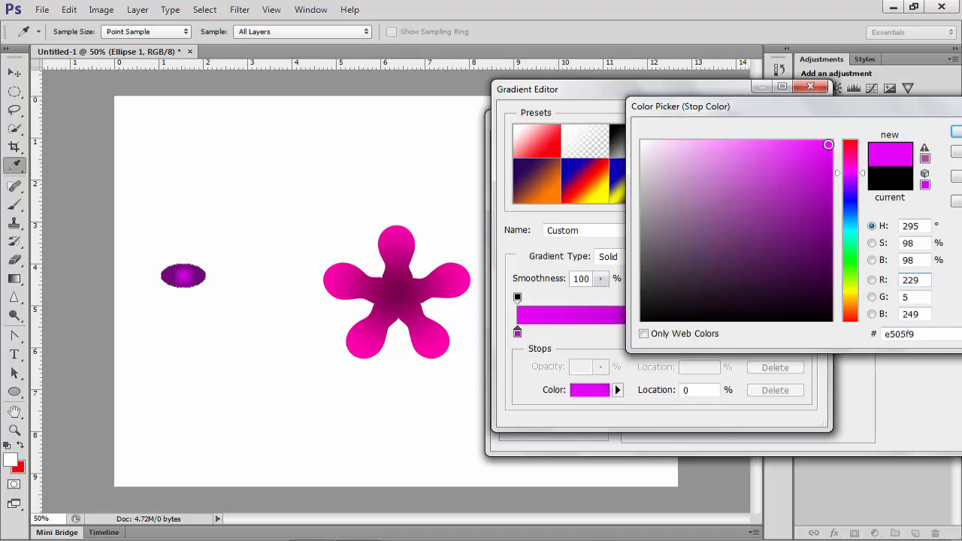
left_click(956, 132)
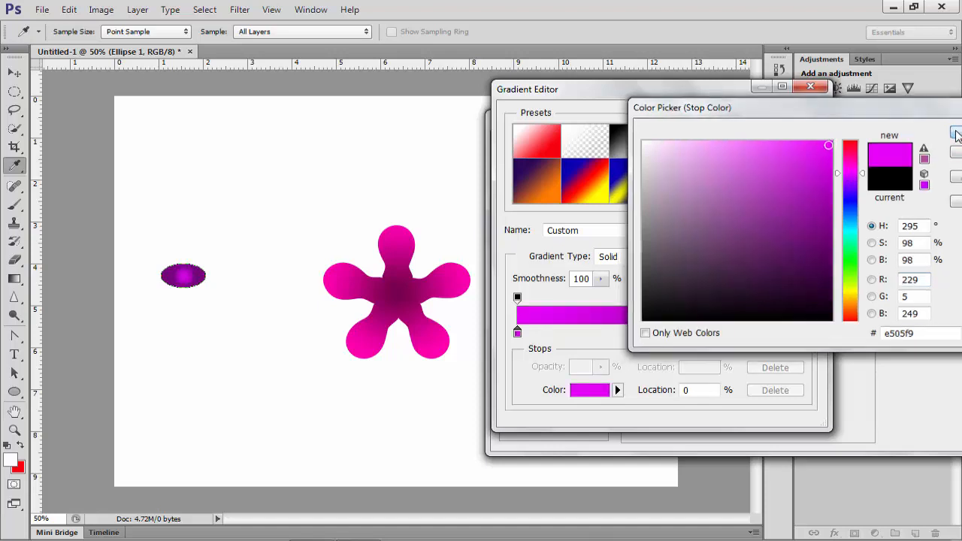
left_click_drag(726, 89, 671, 84)
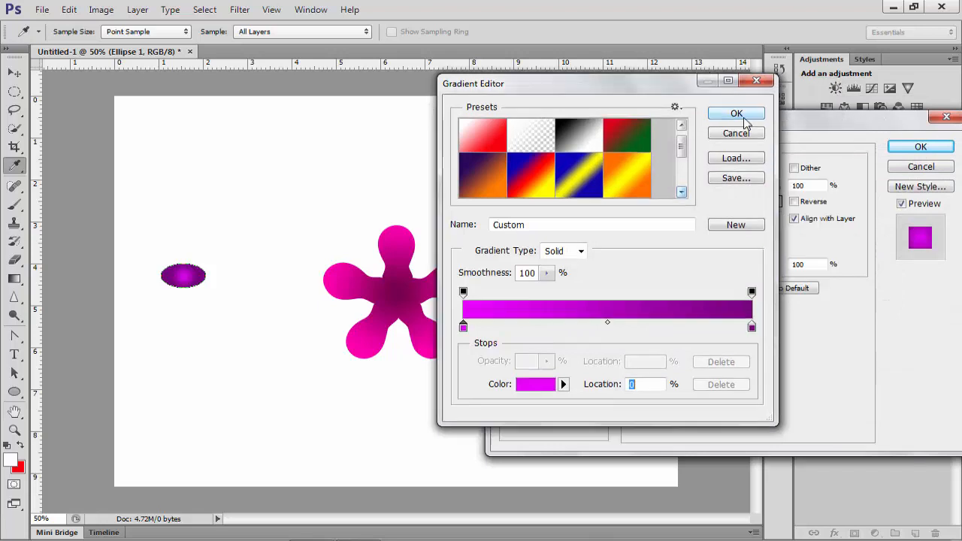
left_click(743, 118)
left_click_drag(767, 122, 724, 113)
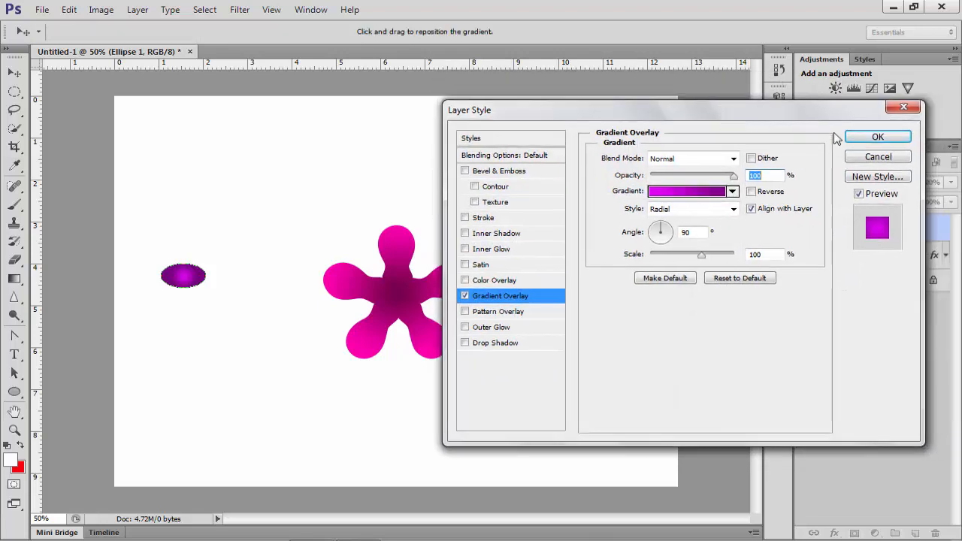
left_click(881, 138)
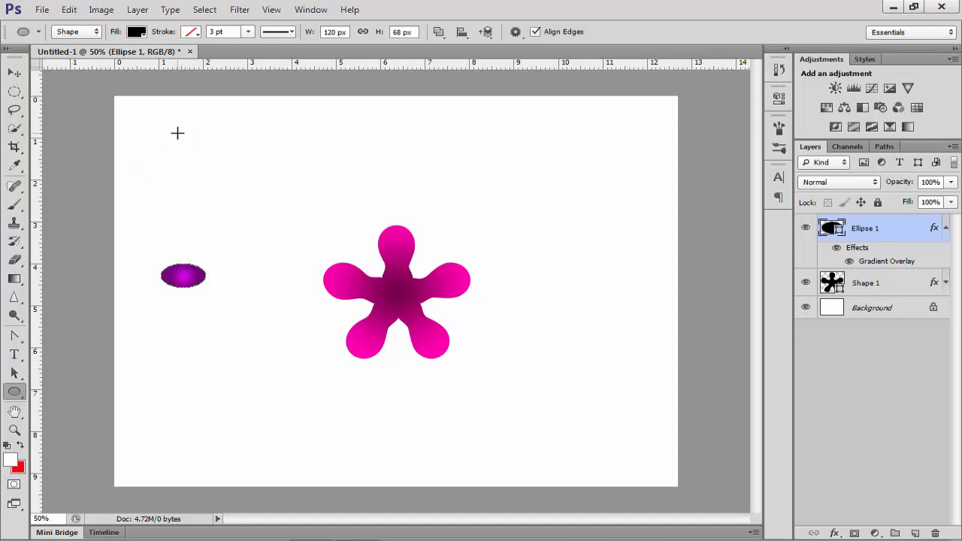
Try to draw a larger ellipse above the small purple one, and undo it
left_click_drag(178, 133, 306, 256)
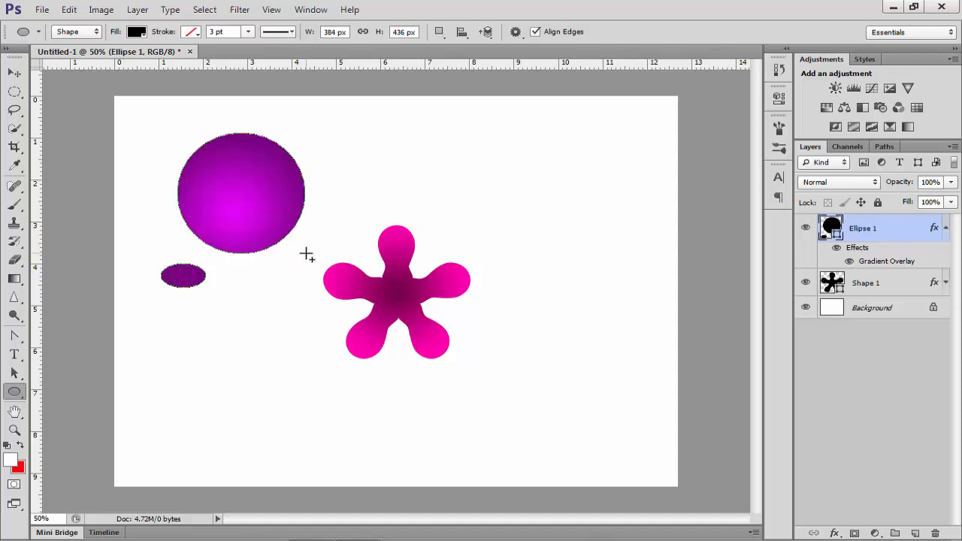
key("ctrl+z")
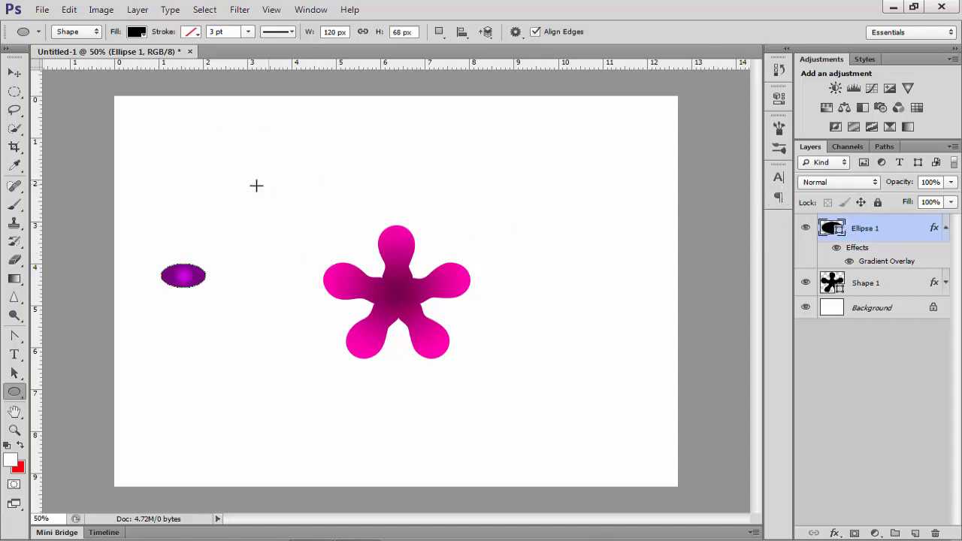
Collapse the ellipse layer's effects, deselect it, and draw a separate black circle about 344 px wide above the small ellipse
left_click(945, 228)
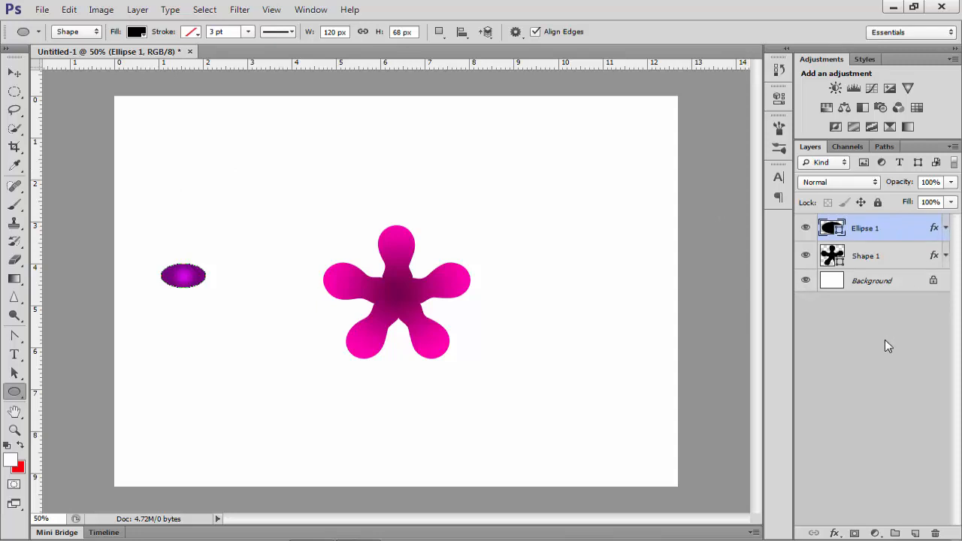
left_click(885, 340)
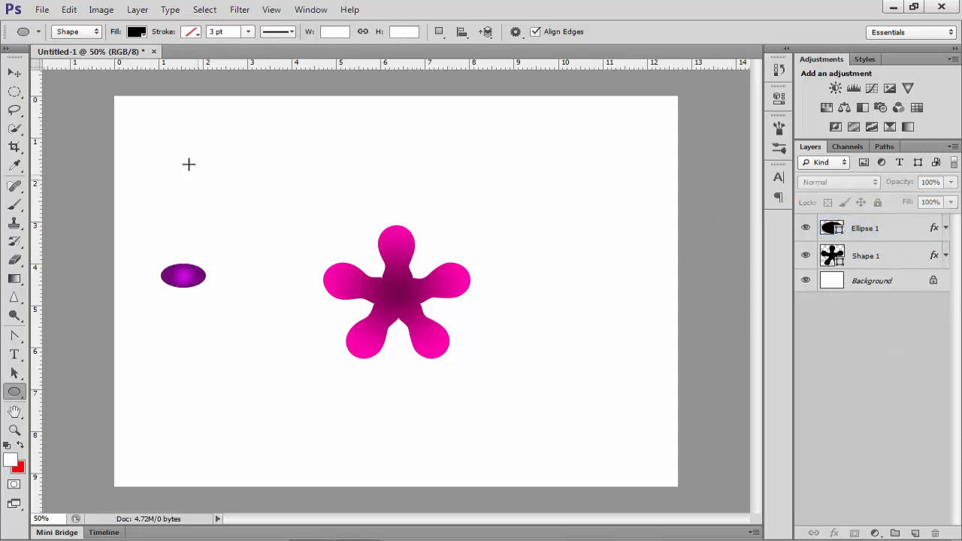
left_click_drag(184, 148, 334, 269)
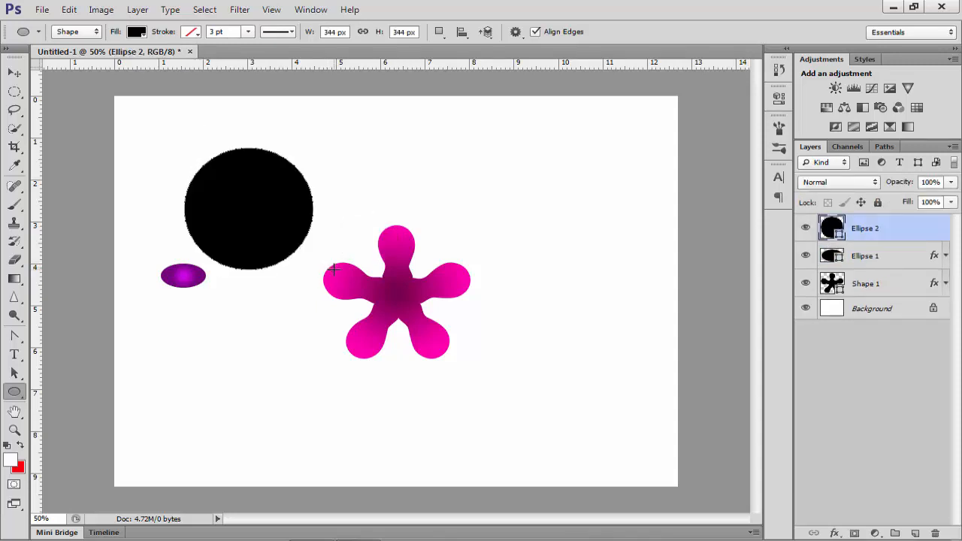
Warp the black circle into an arch by bending its lower edge up to the upper edge, and apply the transformation
key("ctrl+t")
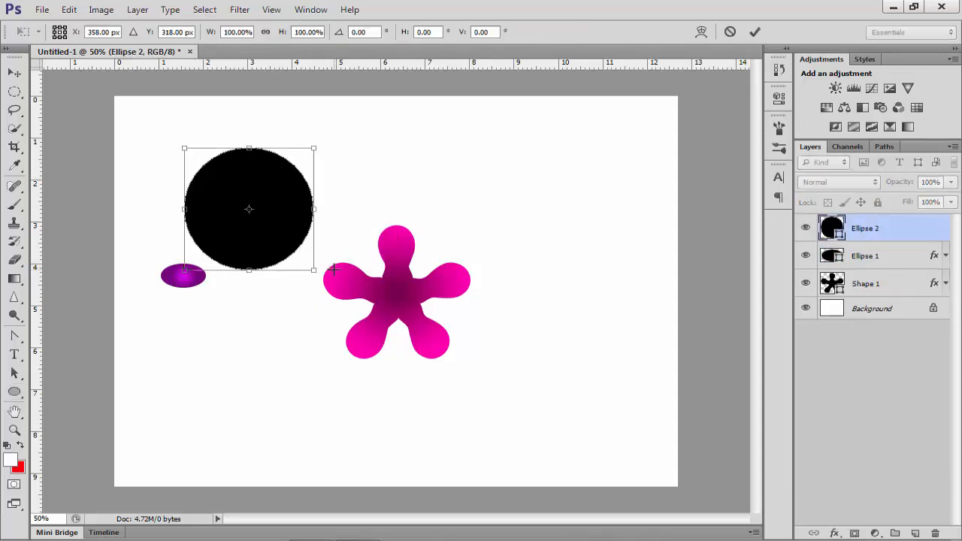
right_click(275, 202)
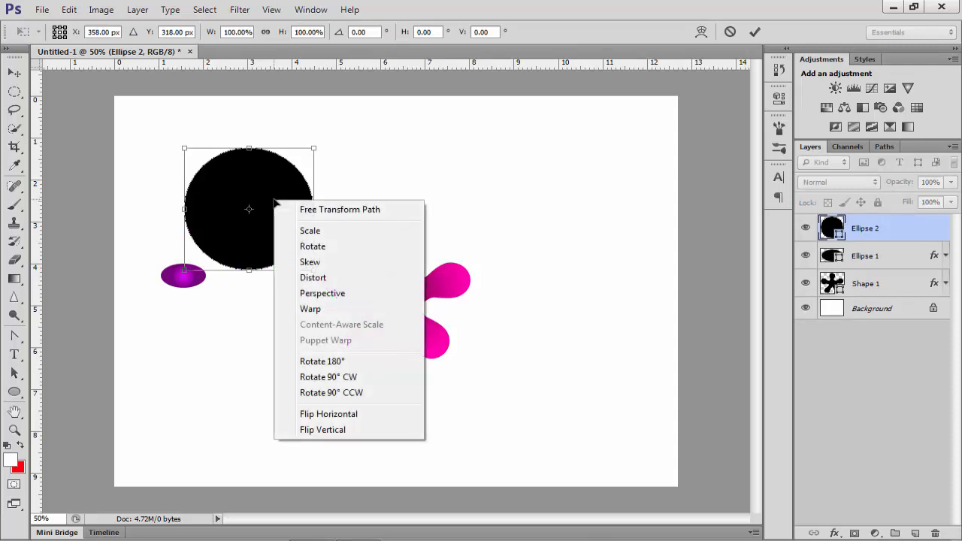
left_click(339, 311)
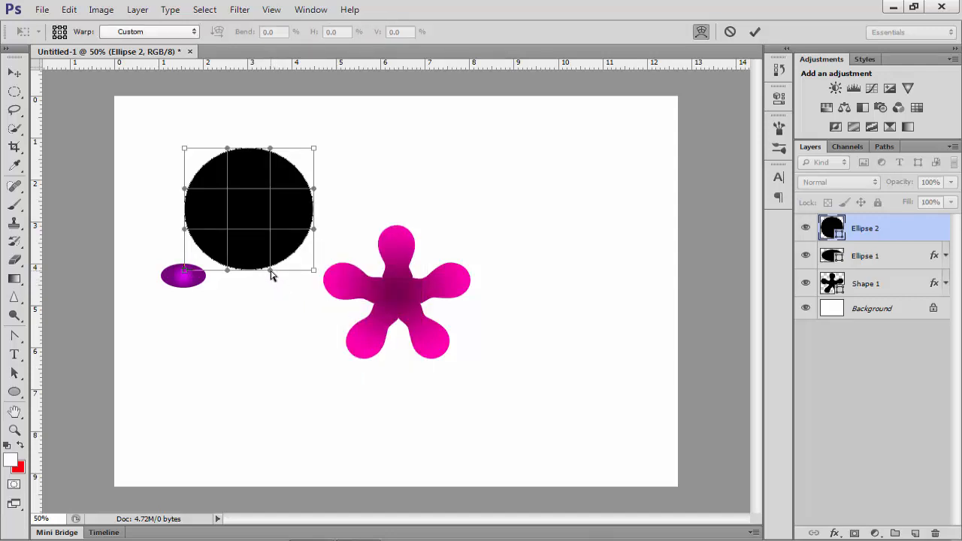
left_click_drag(272, 275, 271, 150)
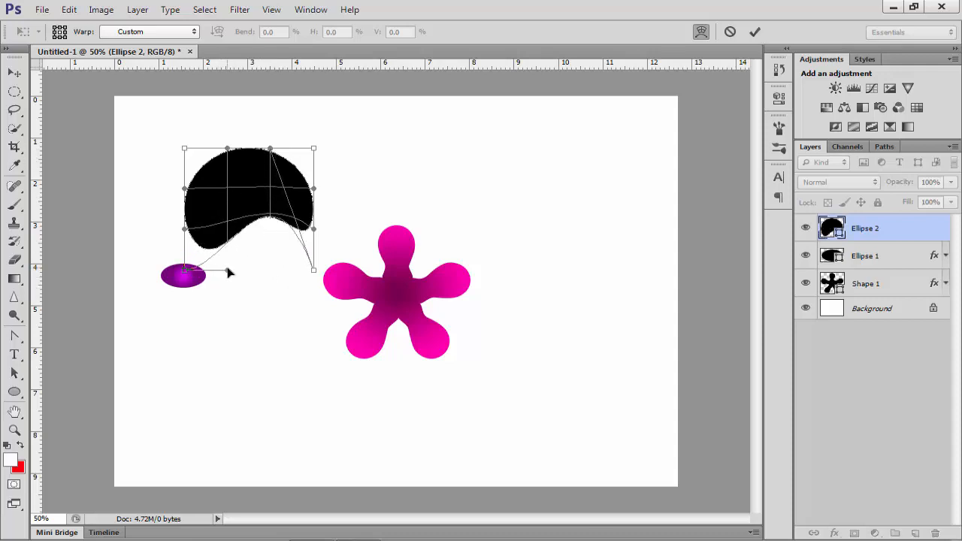
left_click_drag(229, 272, 230, 152)
left_click(14, 73)
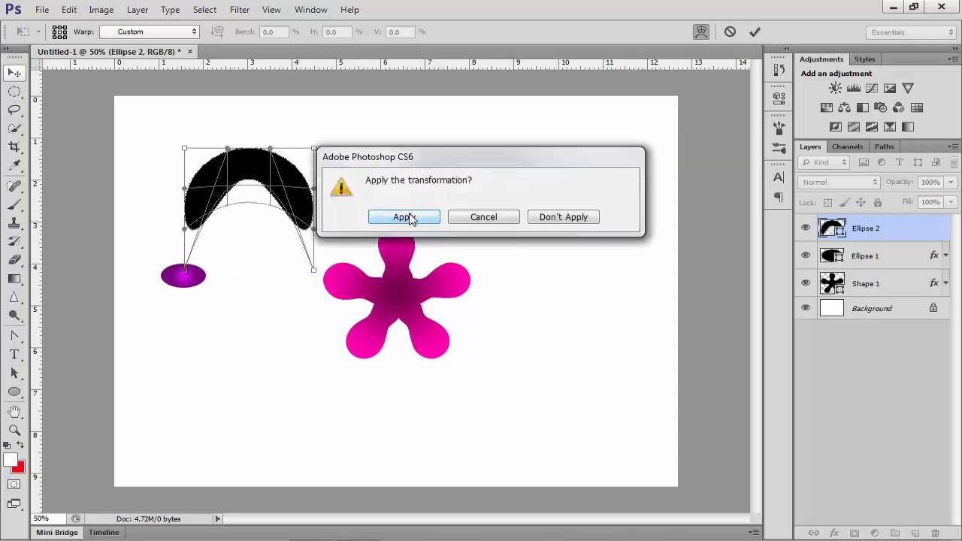
left_click(406, 217)
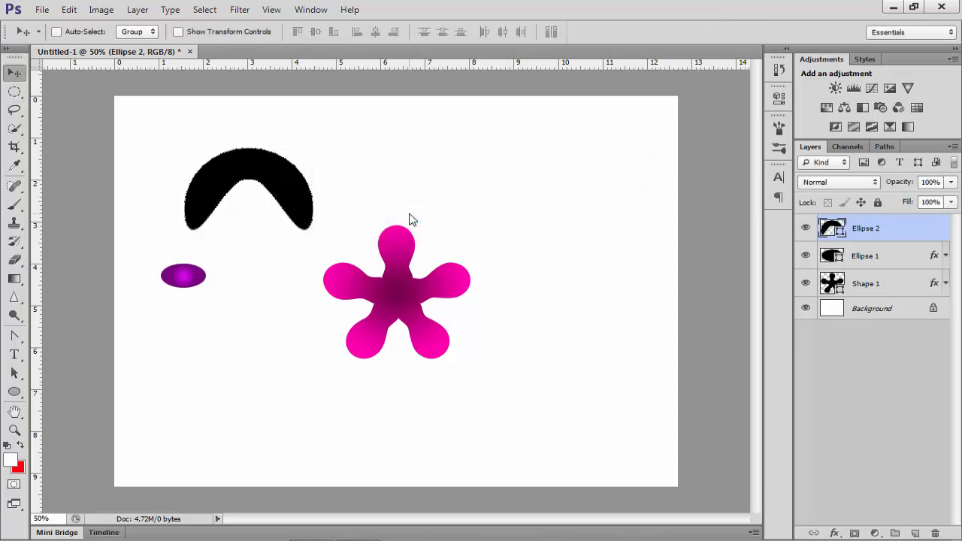
Scale the black arch down to about 35% of its size and apply the transformation
key("ctrl+t")
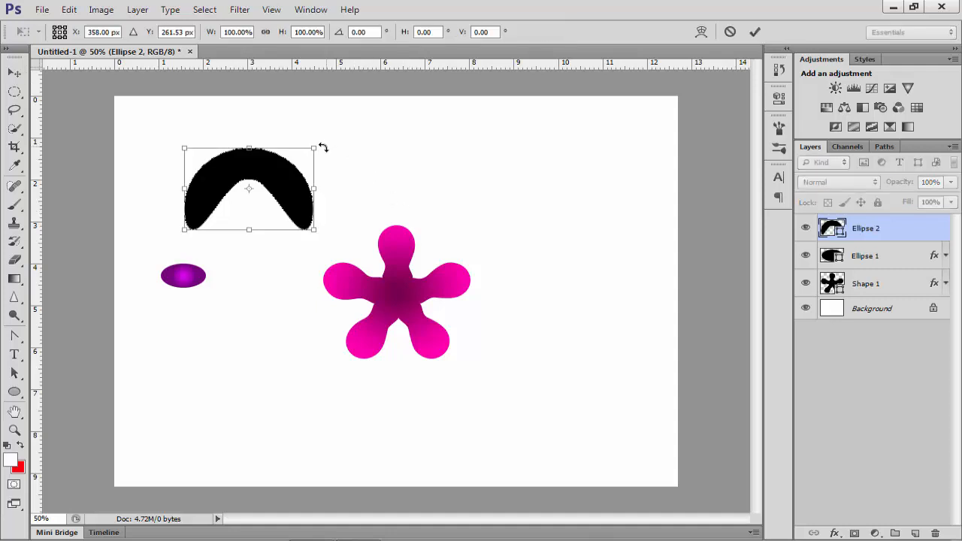
left_click_drag(314, 148, 238, 189)
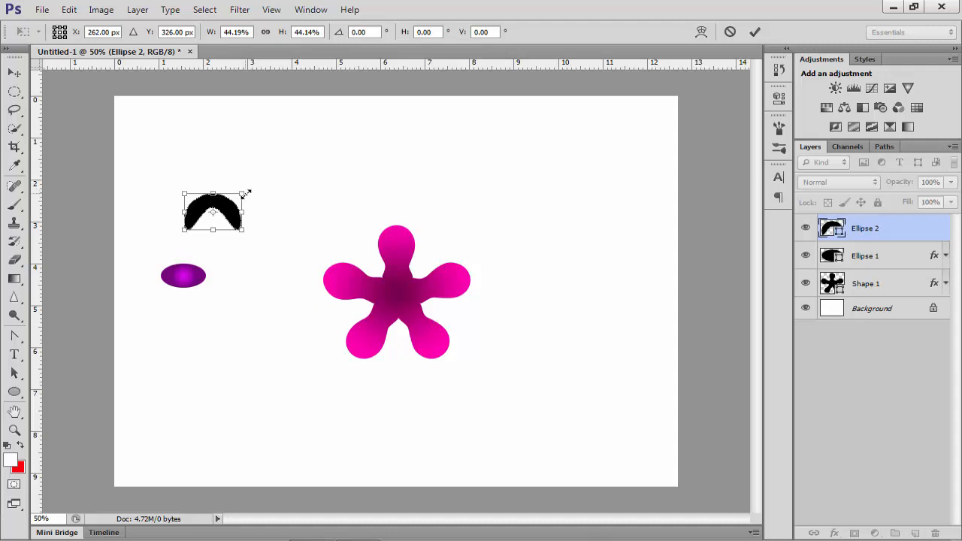
left_click_drag(242, 194, 232, 202)
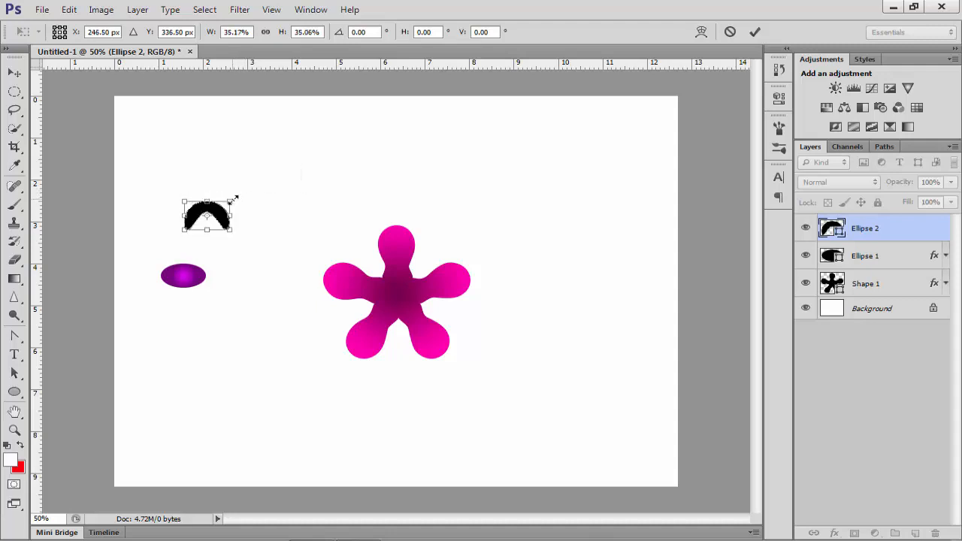
left_click(15, 72)
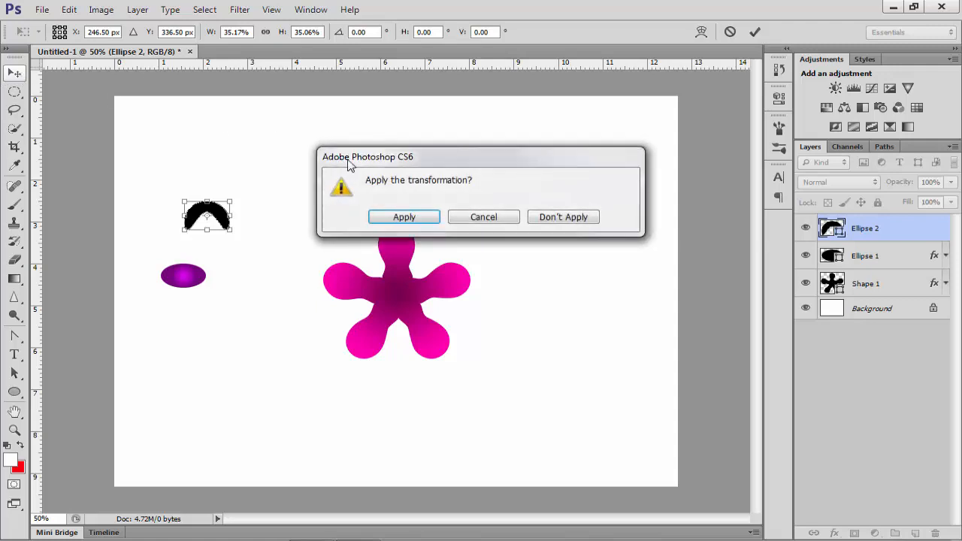
left_click(401, 218)
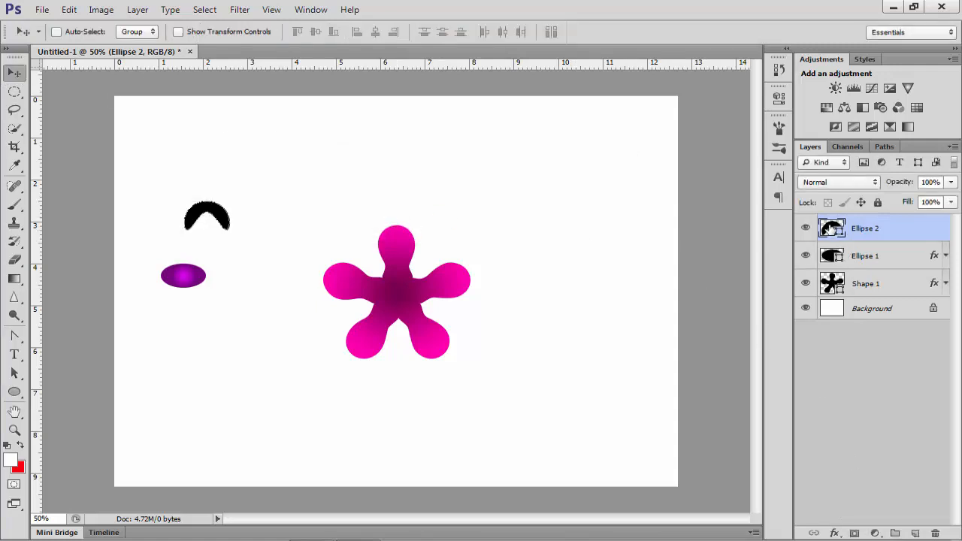
Recolor the arch to a dark green with a hue of 121°
key("i")
double_click(832, 230)
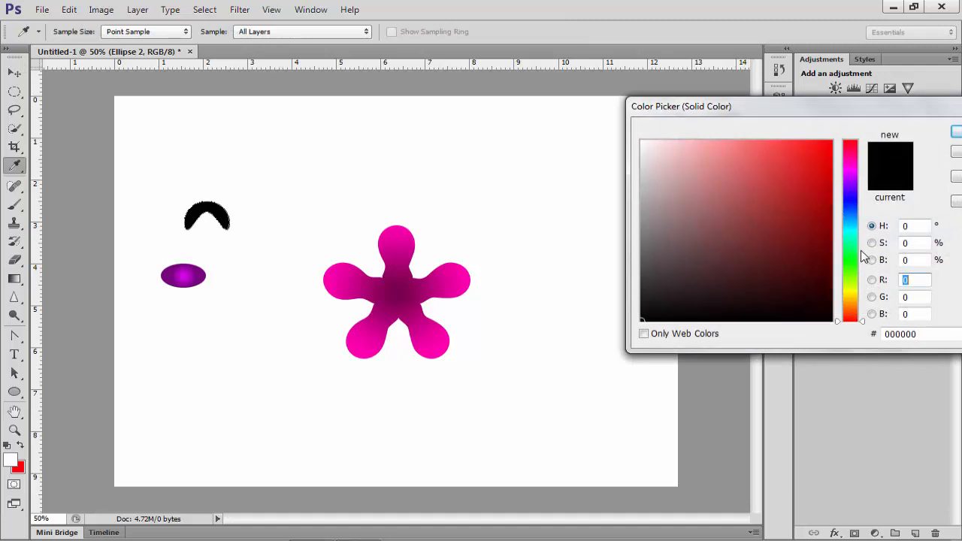
left_click(850, 261)
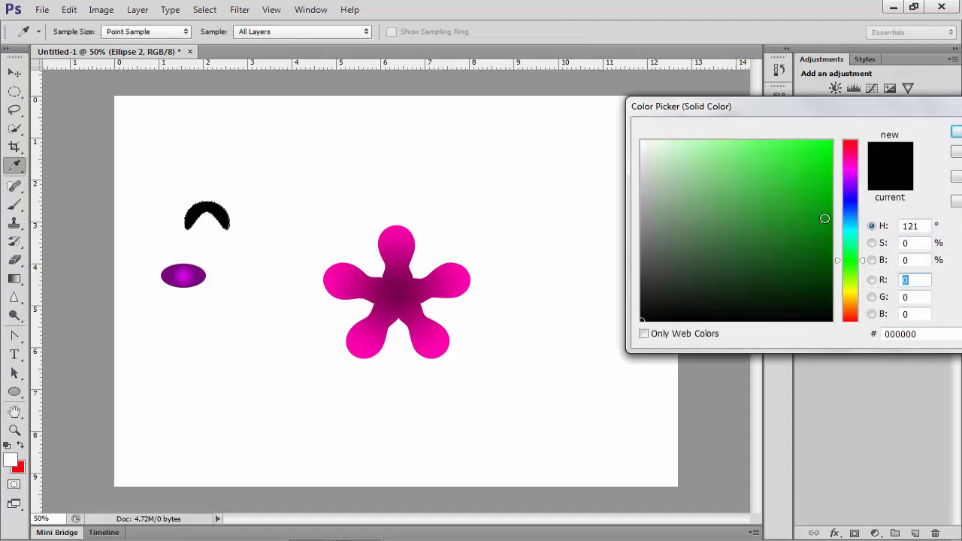
left_click(825, 218)
left_click(953, 134)
key("v")
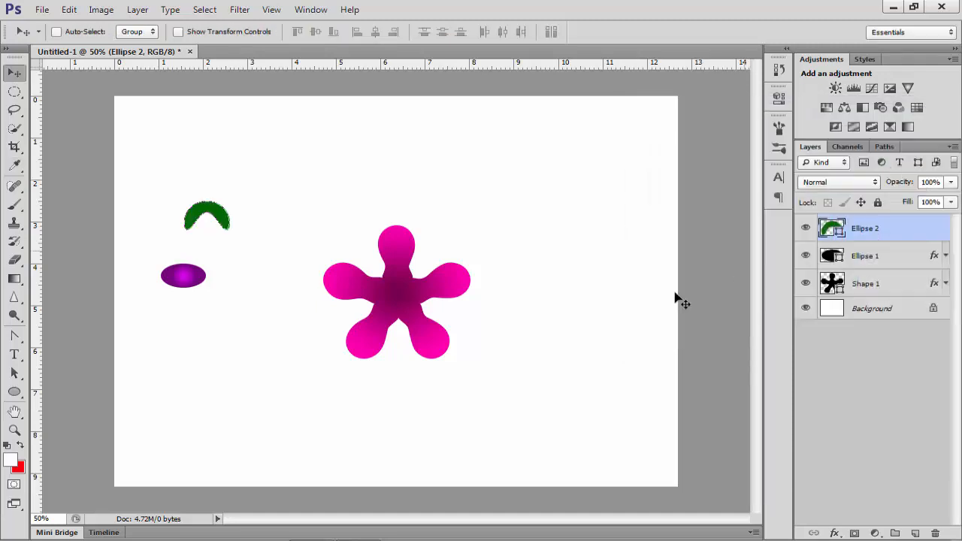
Rotate the purple ellipse upright to about -91°, place it directly beneath the green arch, and apply the transformation
right_click(181, 281)
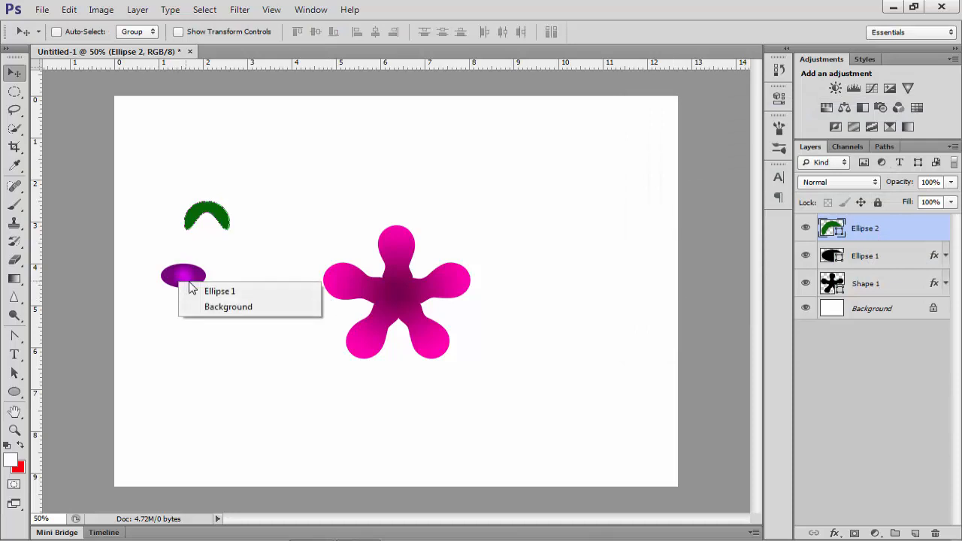
left_click(218, 291)
key("ctrl+t")
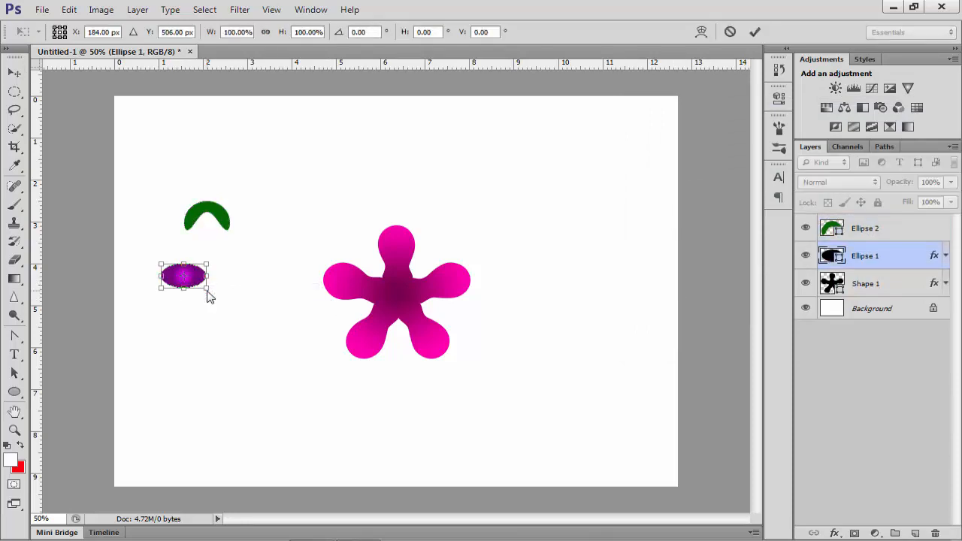
left_click_drag(161, 256, 158, 315)
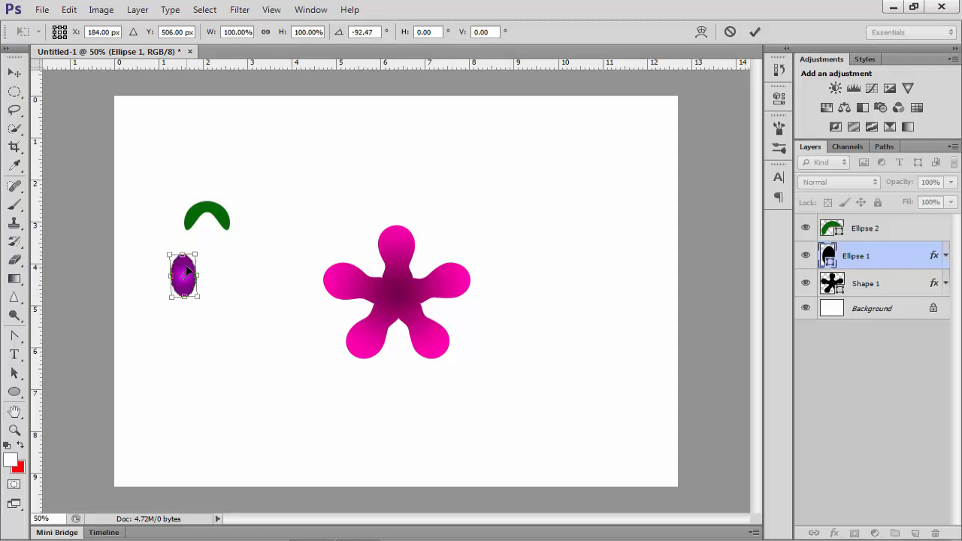
left_click_drag(187, 271, 210, 239)
left_click_drag(237, 271, 236, 271)
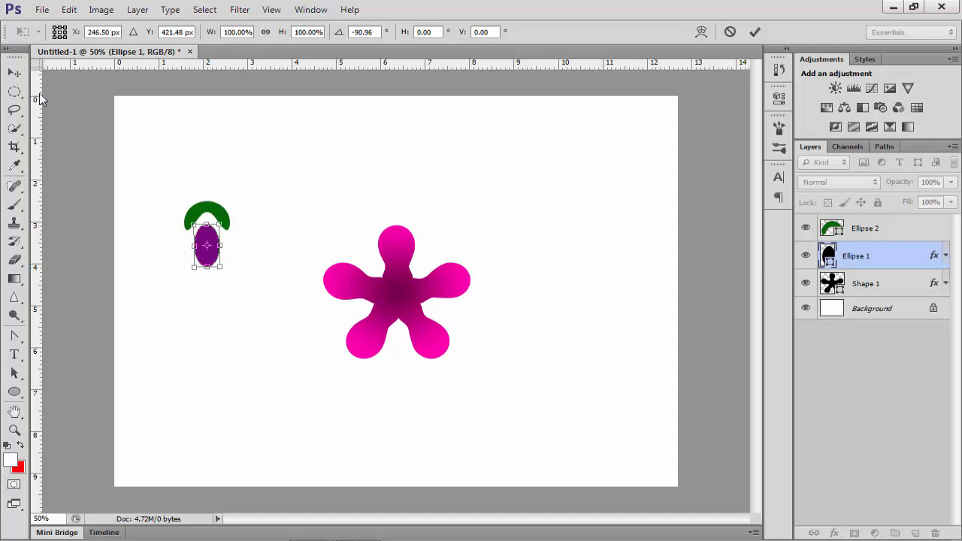
left_click(21, 79)
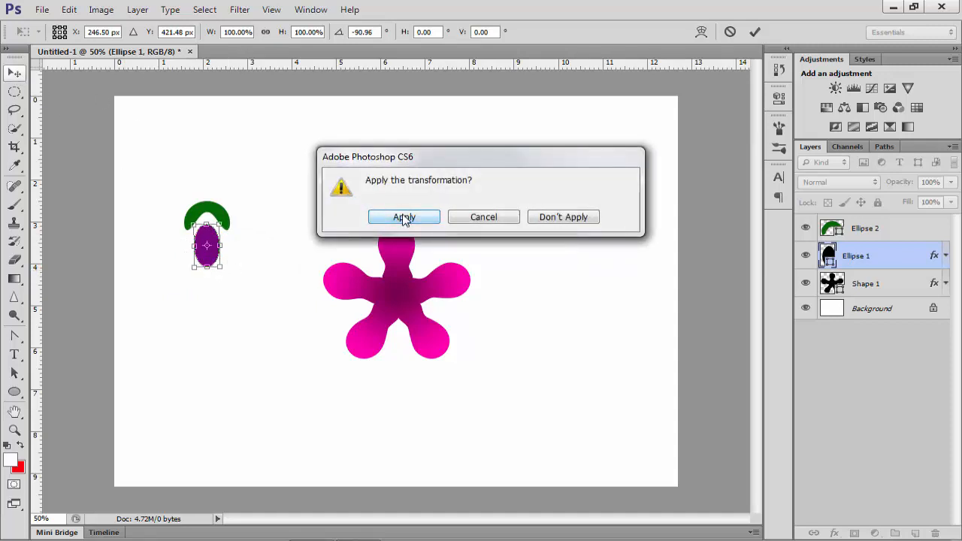
left_click(403, 216)
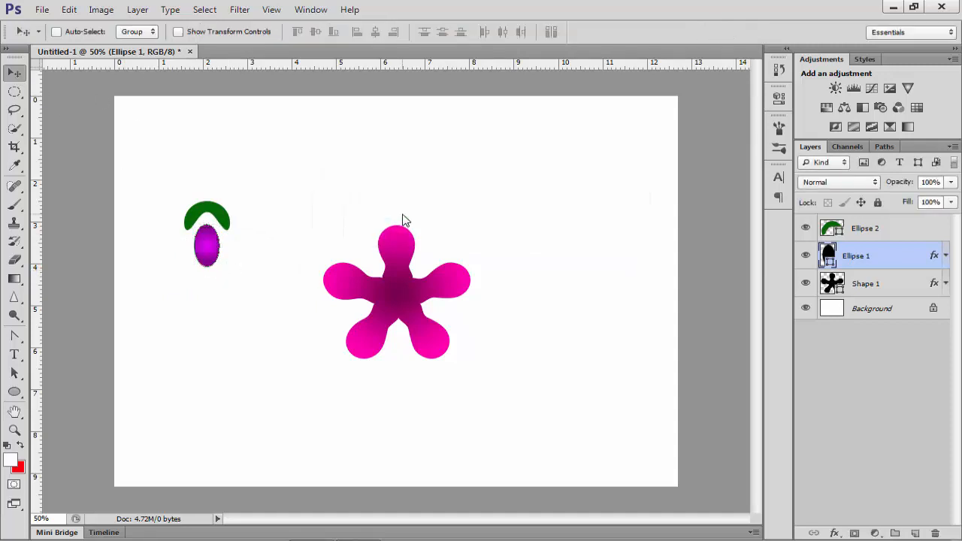
Nudge the purple ellipse up so its upper end sits centered inside the opening of the green arch
key("Up")
key("Up")
key("Up")
key("Up")
key("Up")
key("Up")
key("Up")
key("Up")
key("Up")
key("Up")
key("Up")
key("Up")
key("Up")
key("Up")
key("Up")
key("Up")
key("Up")
key("Up")
key("Up")
key("Up")
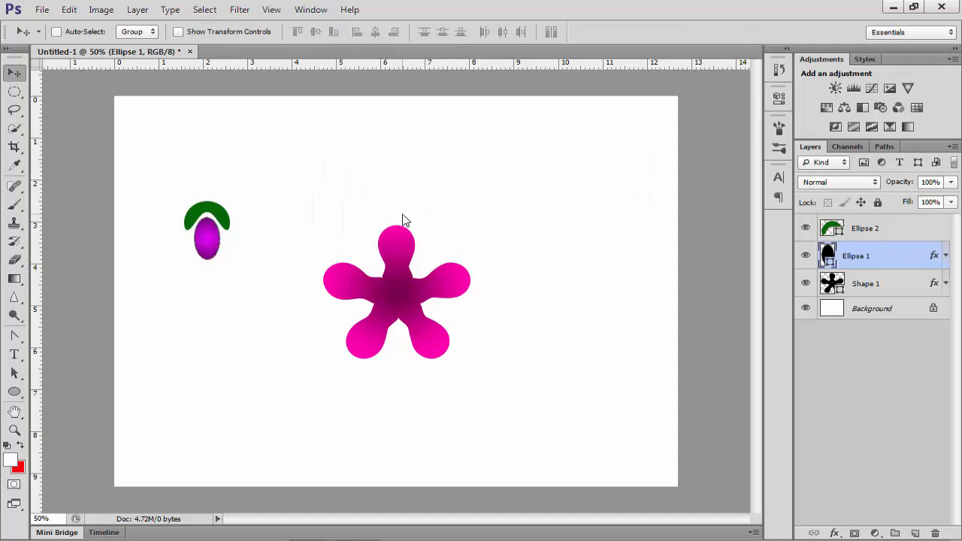
key("Down")
key("Down")
key("Left")
key("Up")
key("Right")
Group the arch and ellipse layers and move the group below the flower, under the gap between the two lower petals
left_click(867, 234, "ctrl")
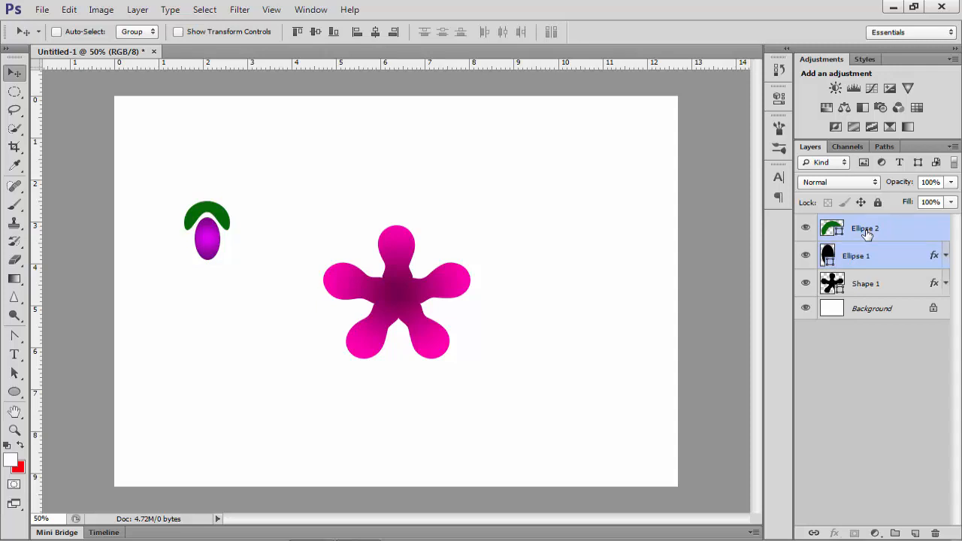
key("ctrl+g")
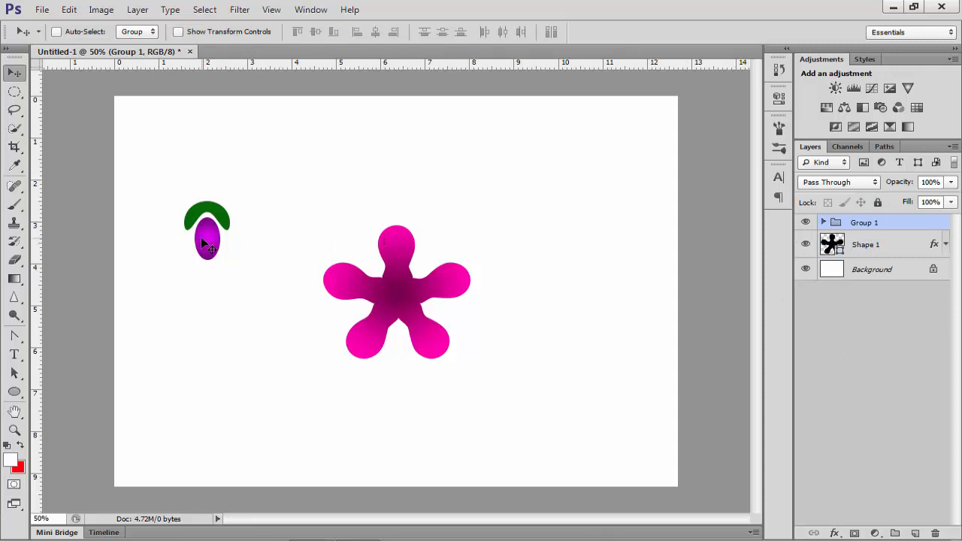
left_click_drag(203, 242, 399, 388)
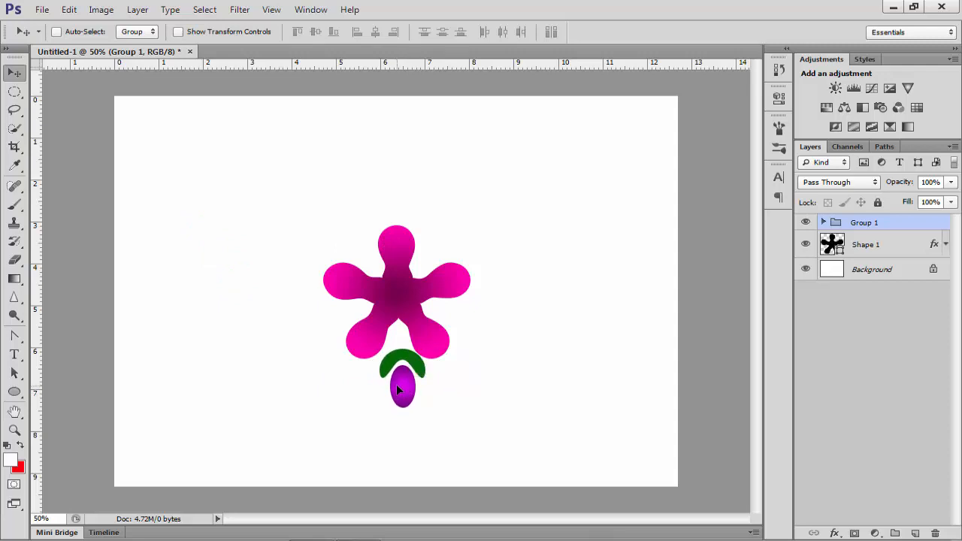
Nudge the group left and fine-tune its height to center it under the gap between the two lower petals
key("Left")
key("Left")
key("Left")
key("Left")
key("Left")
key("Left")
key("Left")
key("Left")
key("Left")
key("Left")
key("Left")
key("Left")
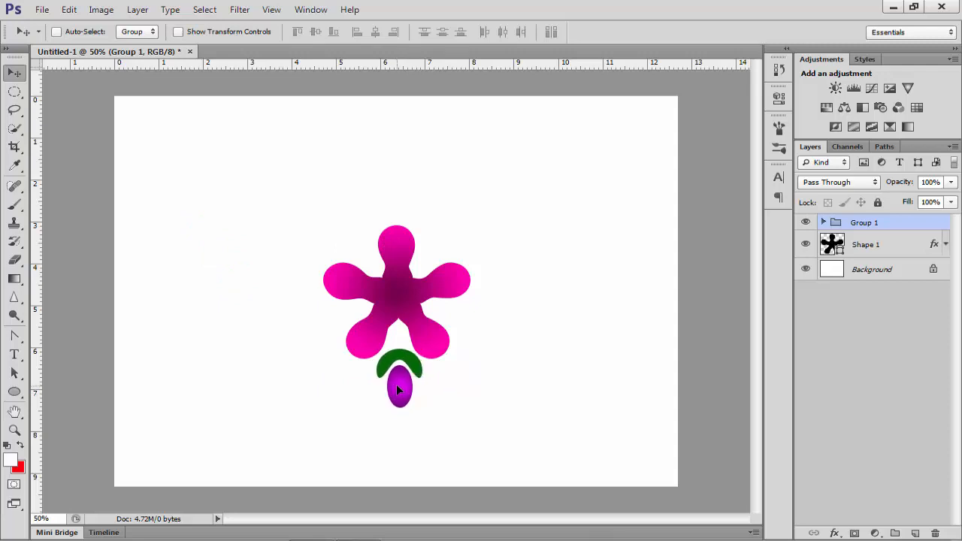
key("Left")
key("Left")
key("Down")
key("Down")
key("Down")
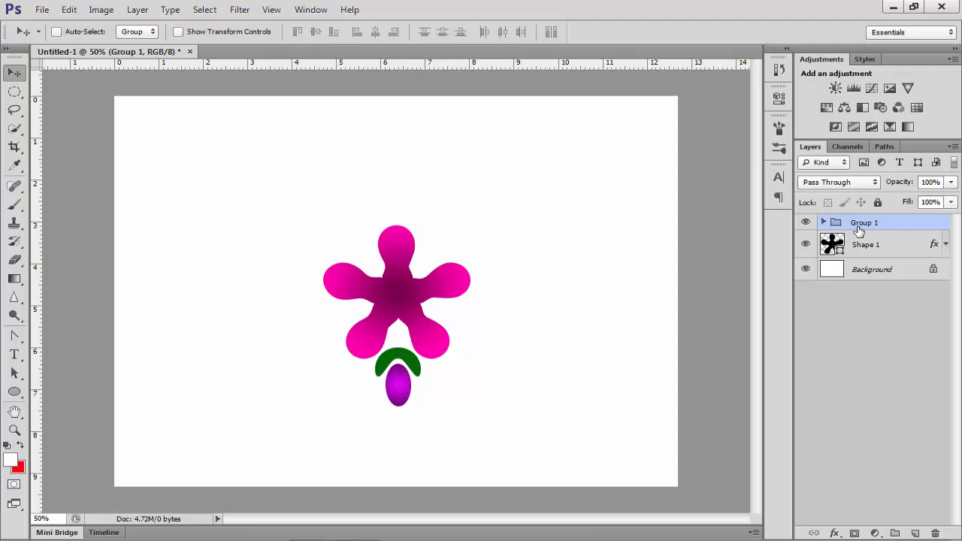
Duplicate the bud group and move the copy to the right of the flower's lower-right petal
key("ctrl+j")
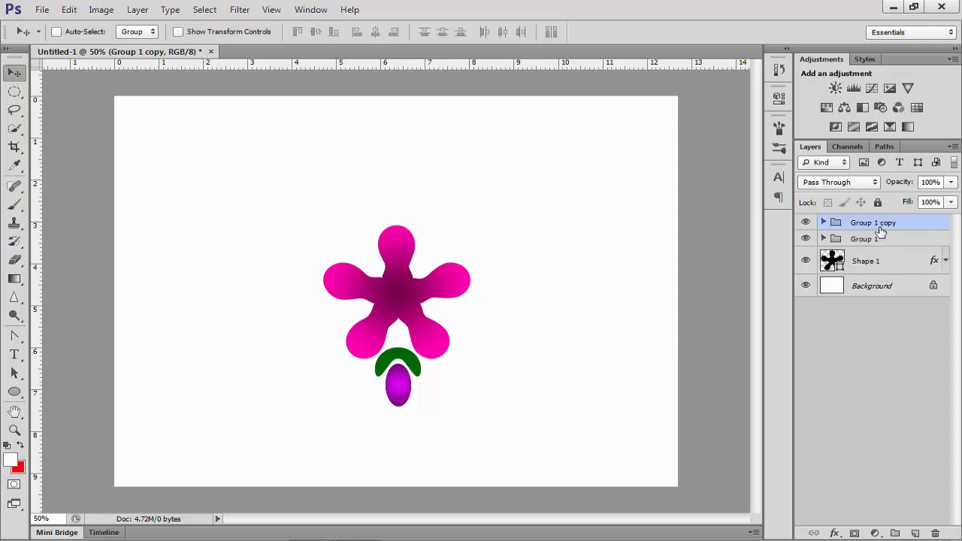
key("Right")
key("Right")
key("Right")
key("Right")
key("Right")
key("Right")
key("Right")
key("Right")
key("Right")
key("Right")
key("Right")
key("Right")
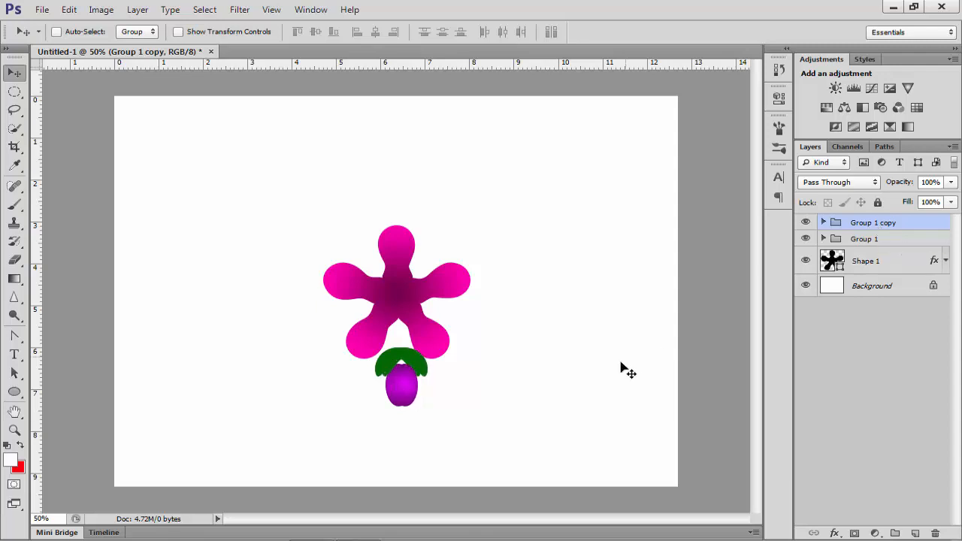
left_click_drag(398, 392, 475, 350)
Rotate the copied bud to about -70°, nudge it into the gap between the two right petals, and apply the transformation
key("ctrl+t")
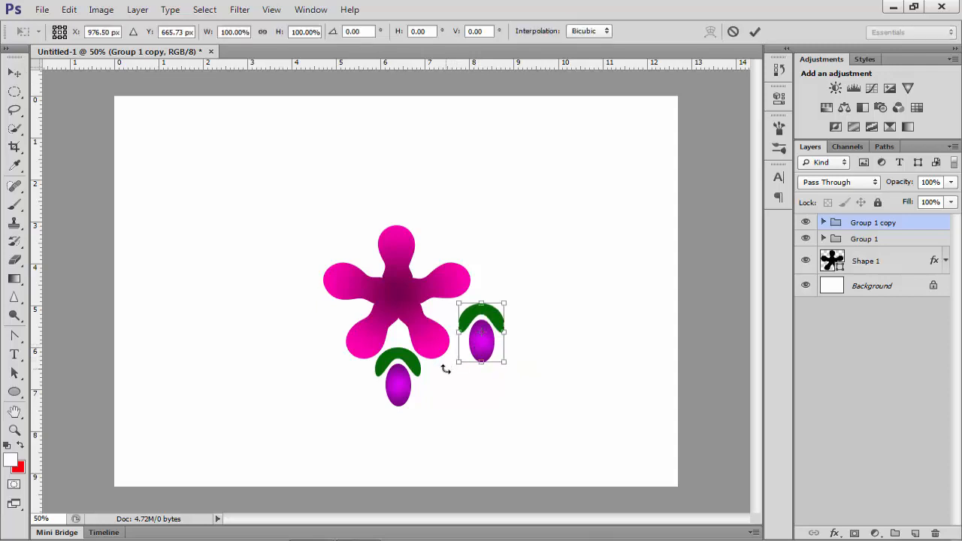
left_click_drag(476, 380, 509, 386)
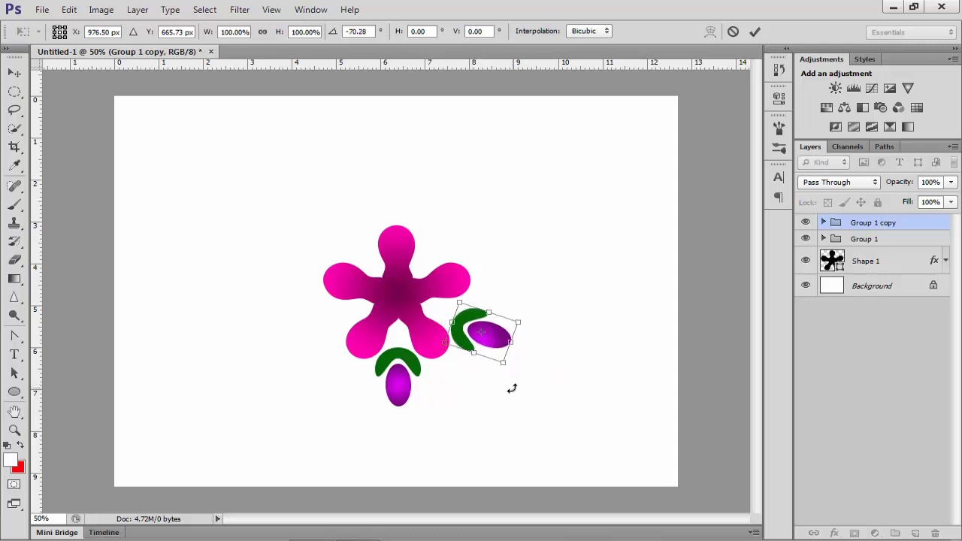
key("Up")
key("Up")
key("Up")
key("Up")
key("Up")
key("Up")
key("Up")
key("Up")
key("Up")
key("Up")
key("Up")
key("Up")
key("Up")
key("Left")
key("Left")
key("Left")
key("Left")
key("Left")
key("Left")
key("Left")
key("Left")
key("Up")
key("Up")
key("Up")
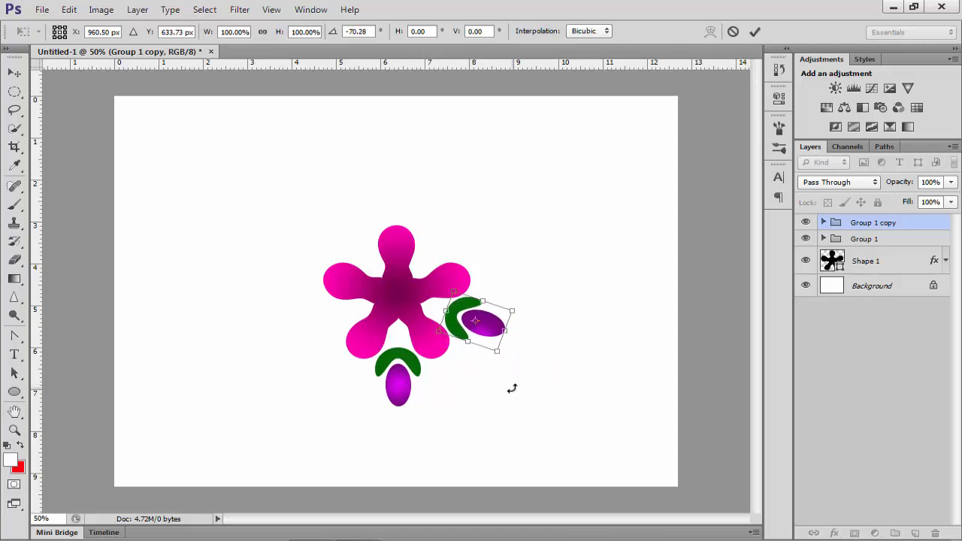
left_click(17, 71)
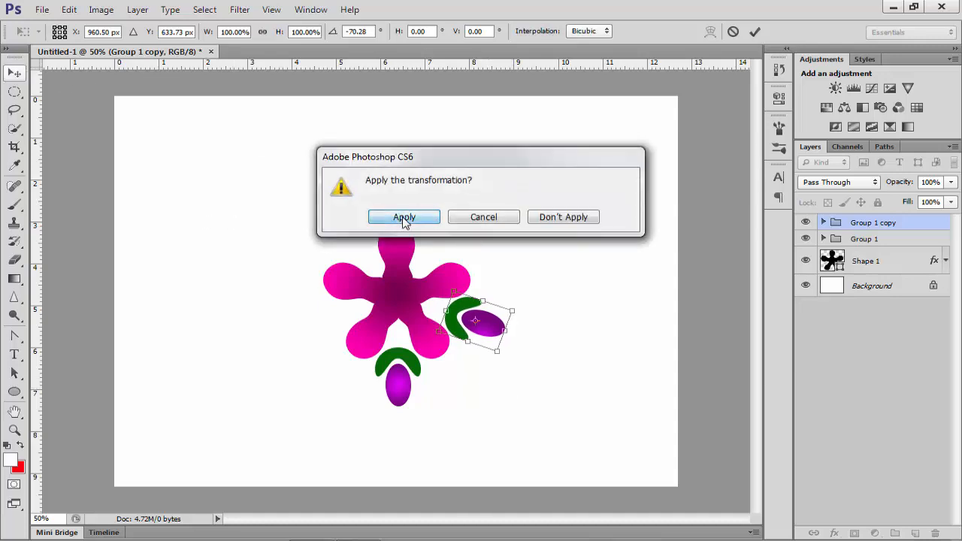
left_click(404, 217)
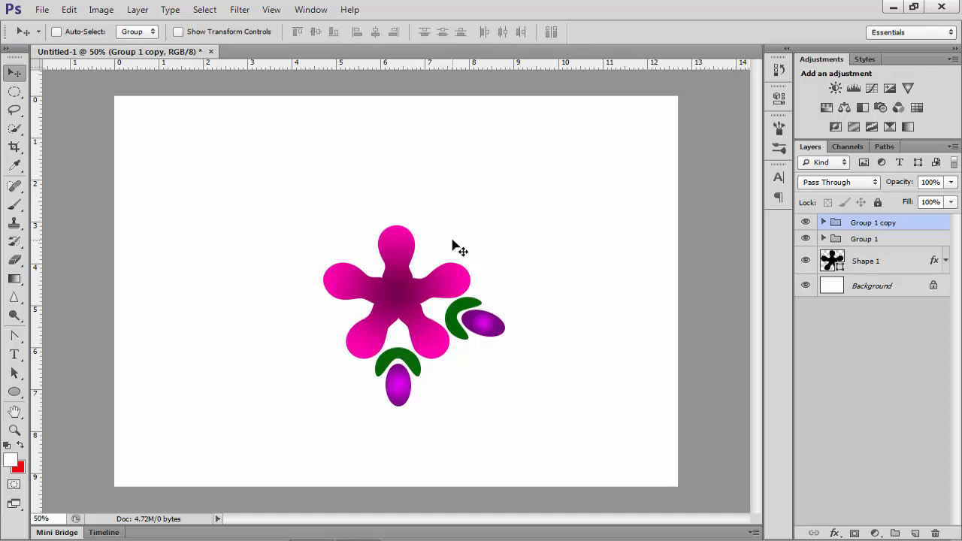
Duplicate the bud again, rotate the copy about -72°, and fit it into the gap between the top and upper-right petals
key("ctrl+j")
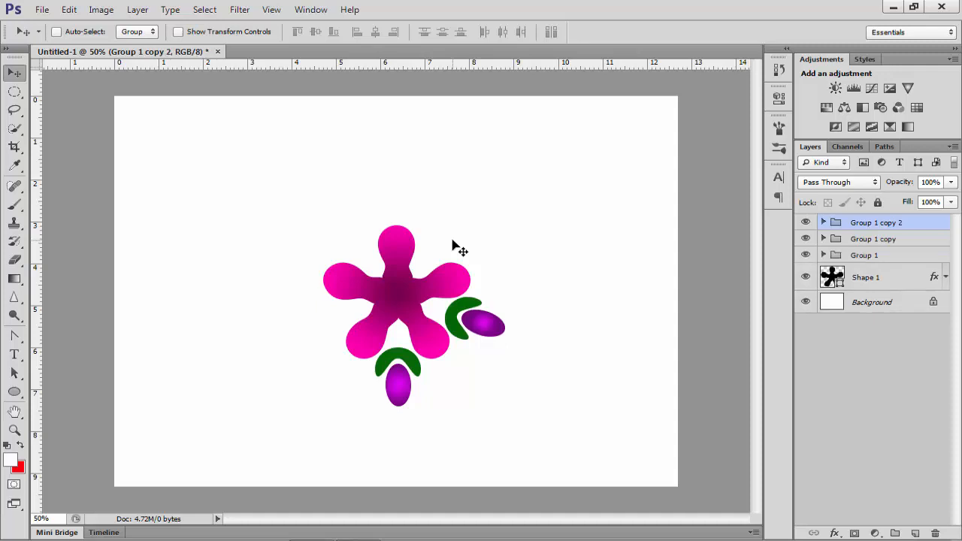
left_click_drag(451, 249, 446, 167)
key("ctrl+t")
left_click_drag(421, 210, 390, 267)
left_click_drag(489, 226, 475, 225)
left_click_drag(457, 176, 437, 178)
left_click_drag(469, 231, 455, 227)
key("v")
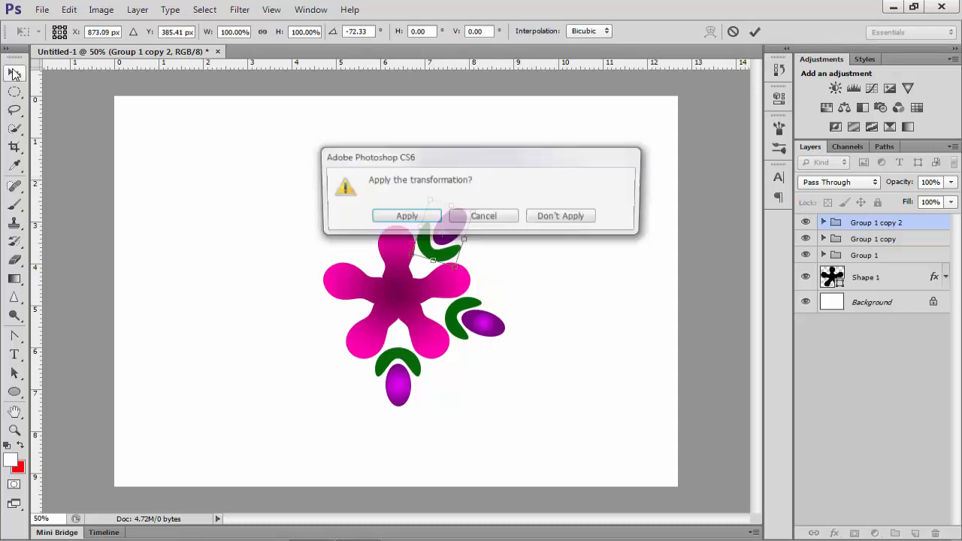
left_click(415, 219)
Duplicate the upper-right bud, rotate the copy about -75°, and fit it into the gap between the top and upper-left petals
key("ctrl+j")
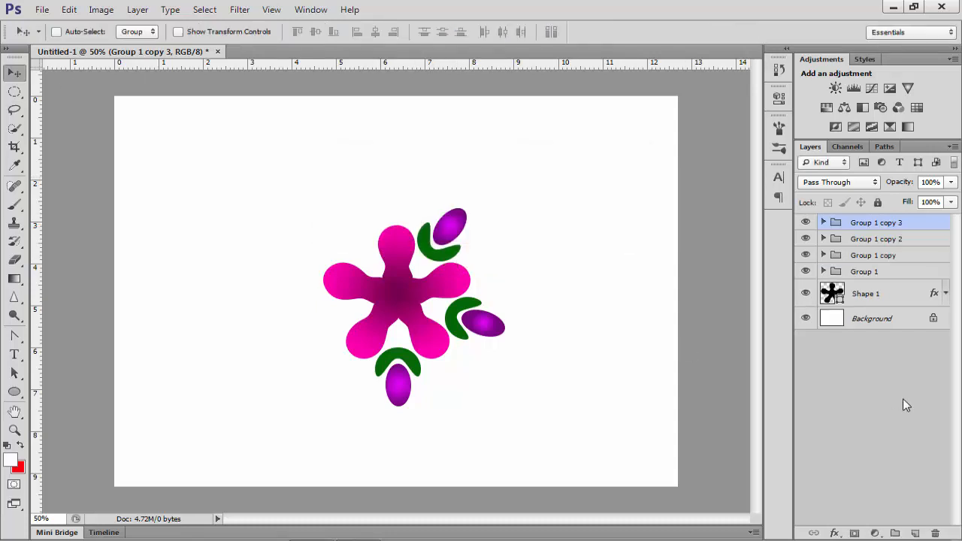
left_click_drag(436, 237, 348, 209)
key("ctrl+t")
left_click_drag(310, 164, 251, 258)
left_click_drag(346, 208, 361, 260)
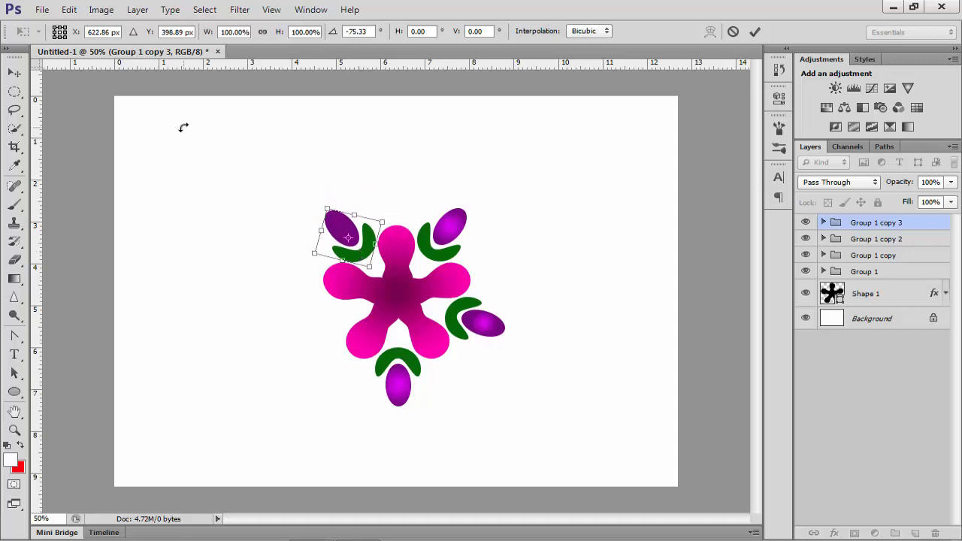
left_click(13, 72)
left_click(404, 224)
Duplicate the upper-left bud, rotate the copy about -73°, and fit it into the gap between the two left petals
key("ctrl+j")
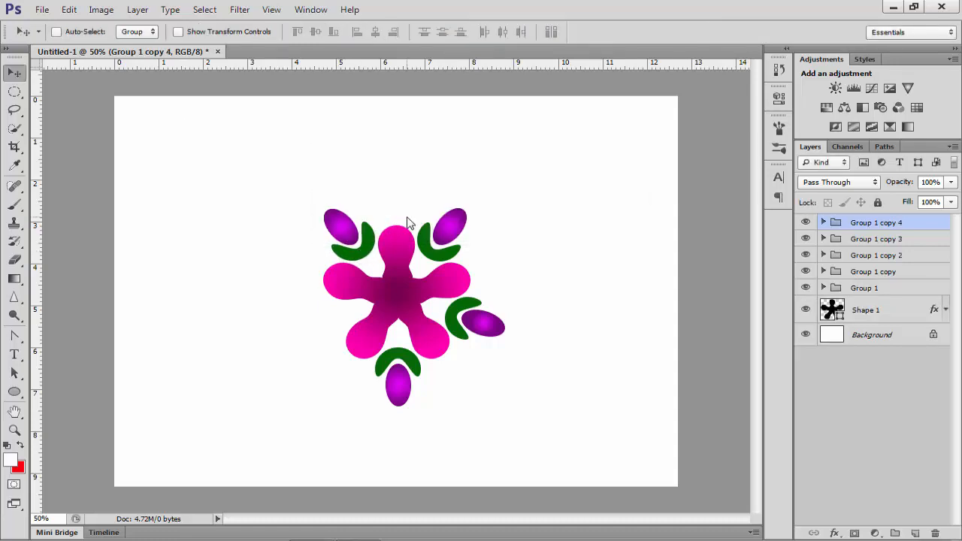
left_click_drag(336, 224, 206, 328)
key("ctrl+t")
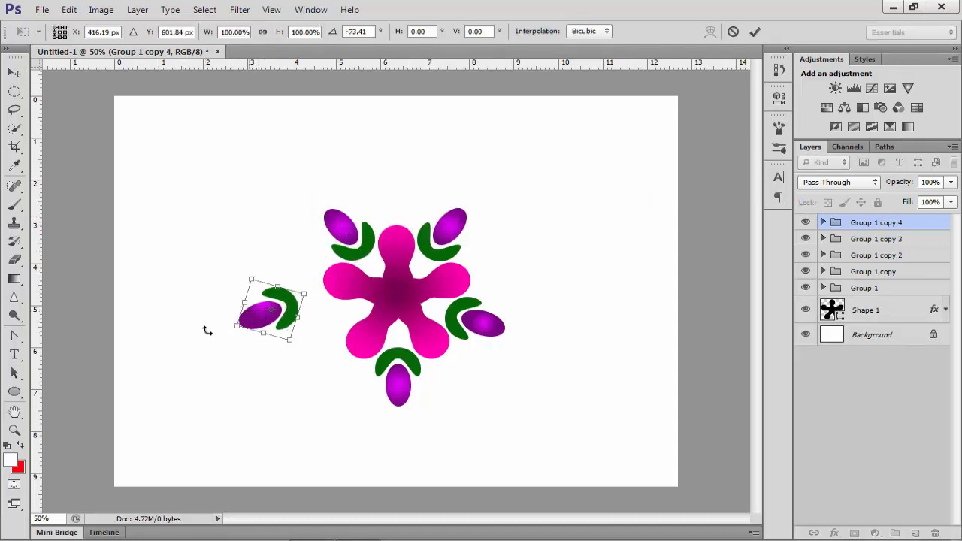
left_click_drag(282, 318, 331, 331)
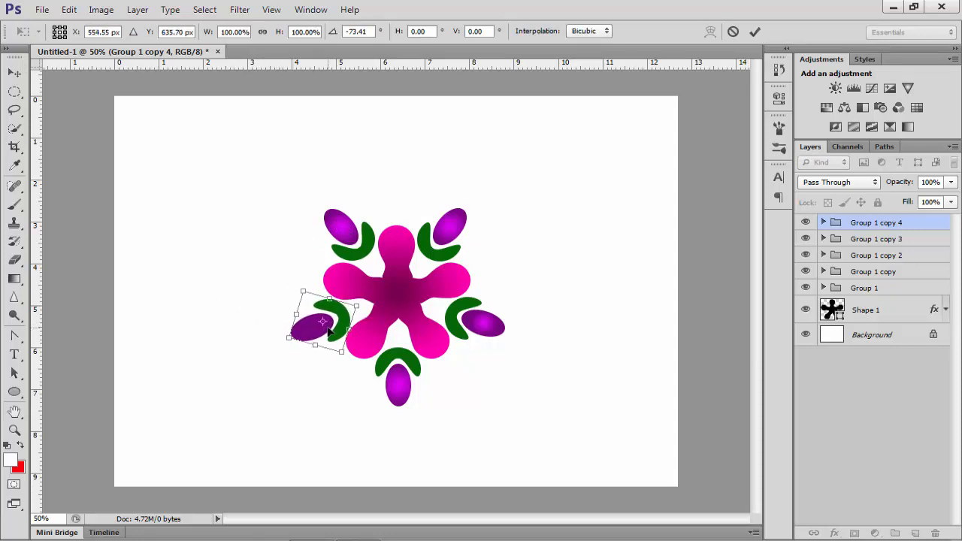
left_click(13, 72)
left_click(393, 218)
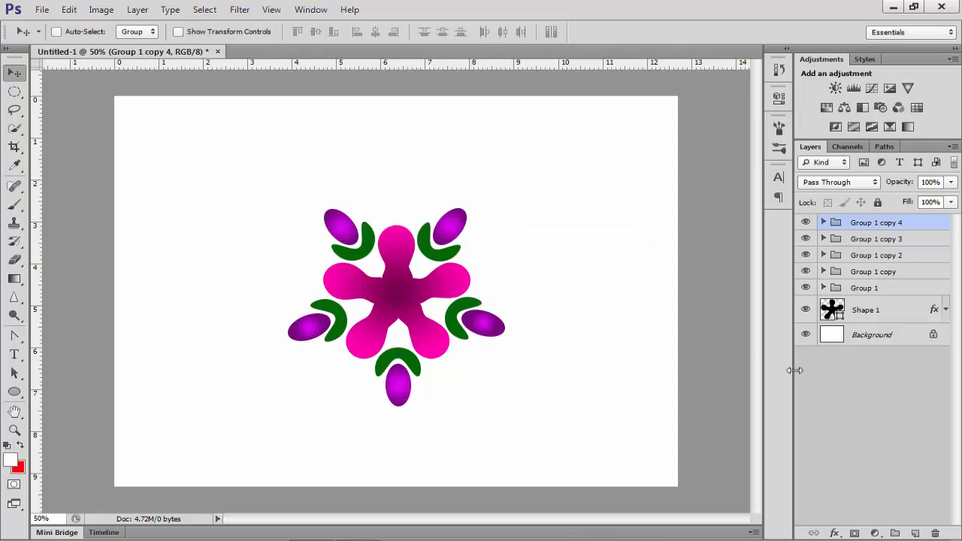
Group the five bud groups together with the pink flower shape into a single group
left_click(879, 289, "ctrl")
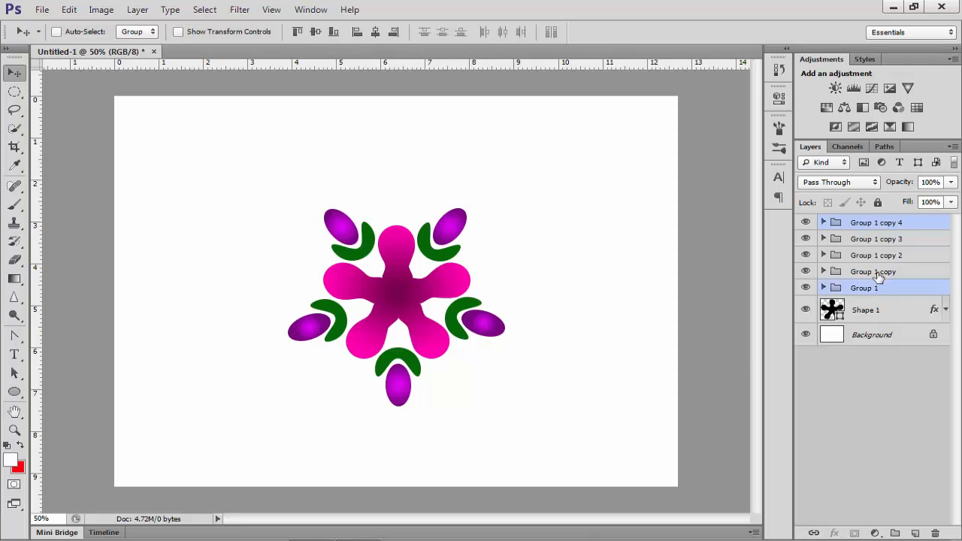
left_click(876, 270, "ctrl")
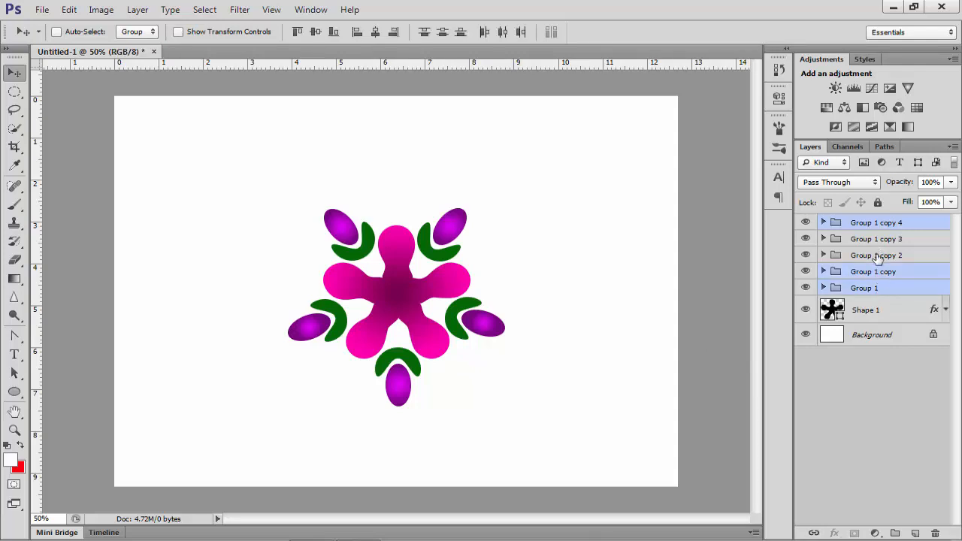
left_click(878, 256, "ctrl")
left_click(877, 239, "ctrl")
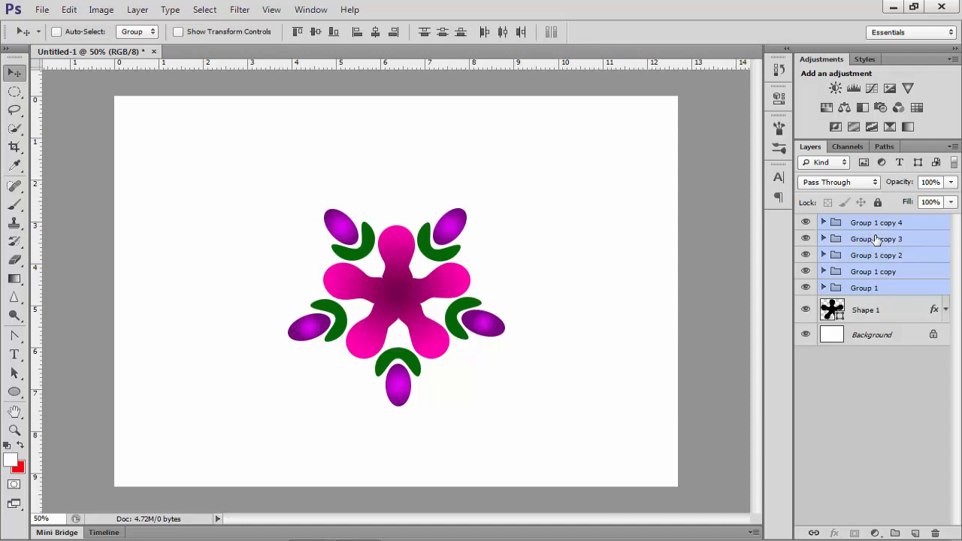
left_click(871, 310, "ctrl")
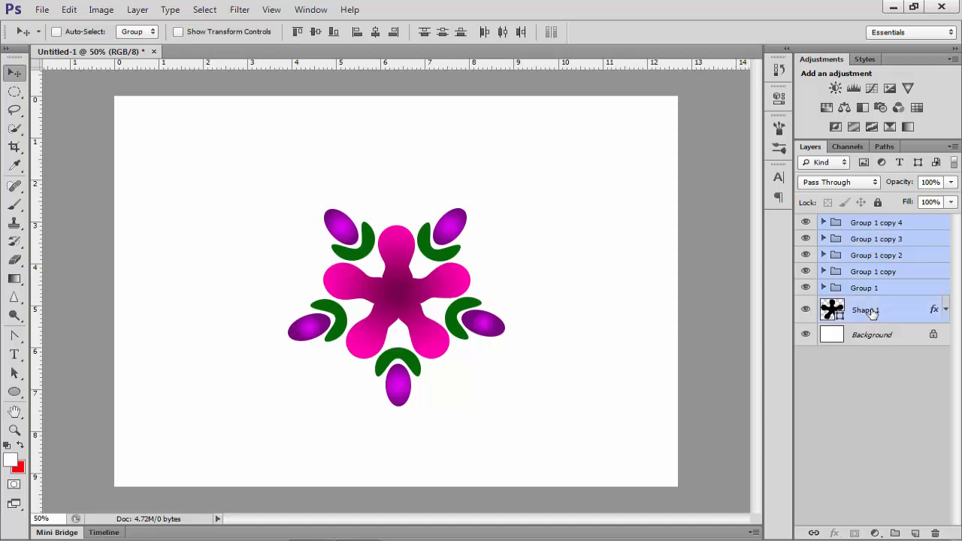
key("ctrl+g")
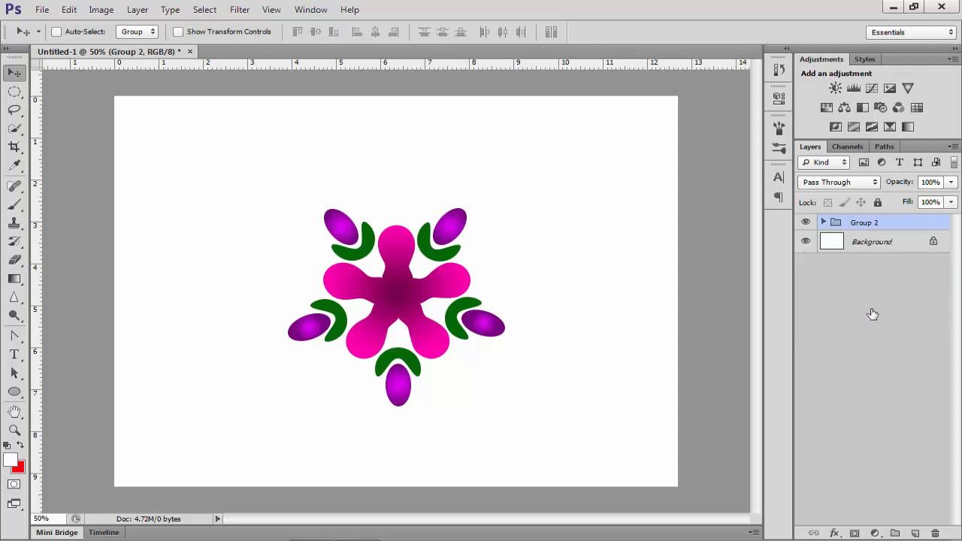
left_click(864, 347)
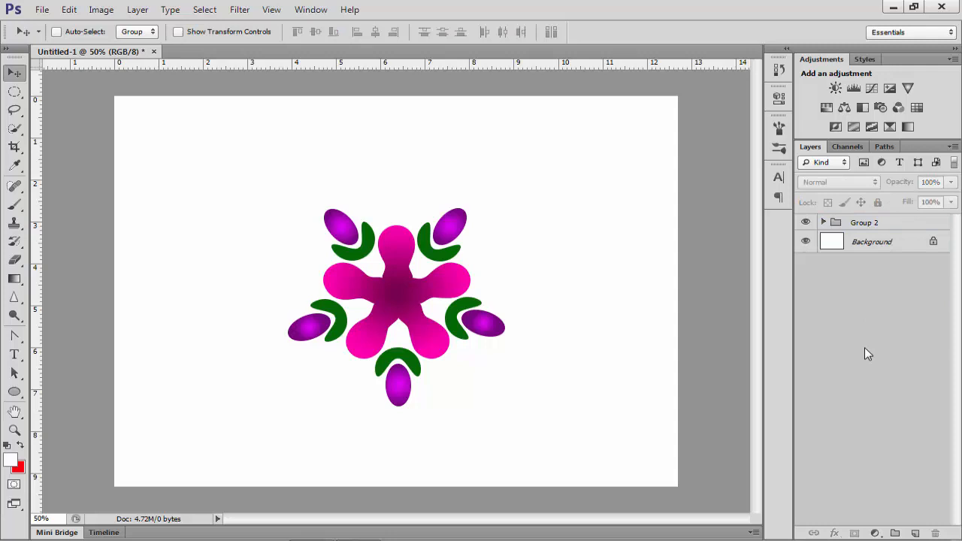
Scale the whole flower group down to about 82% and apply the transformation
left_click(866, 227)
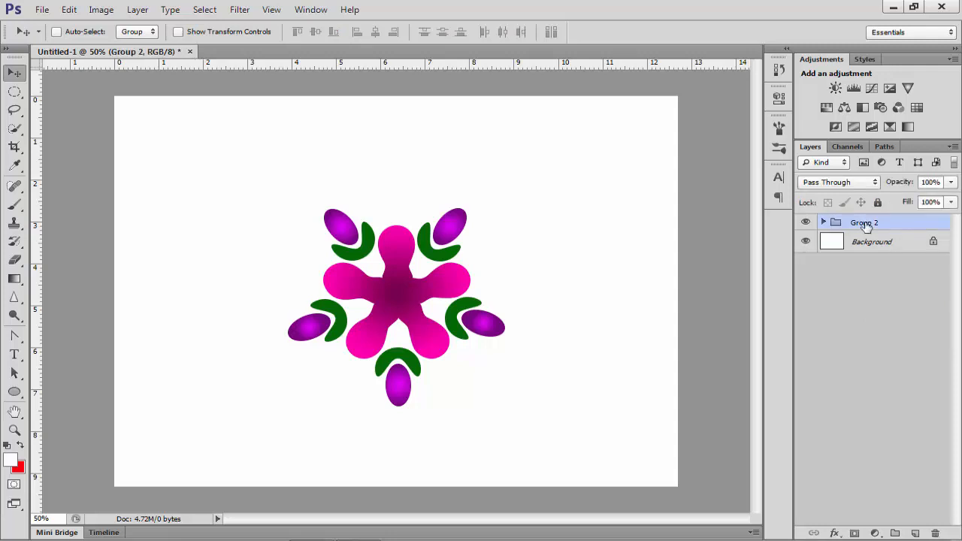
key("ctrl+t")
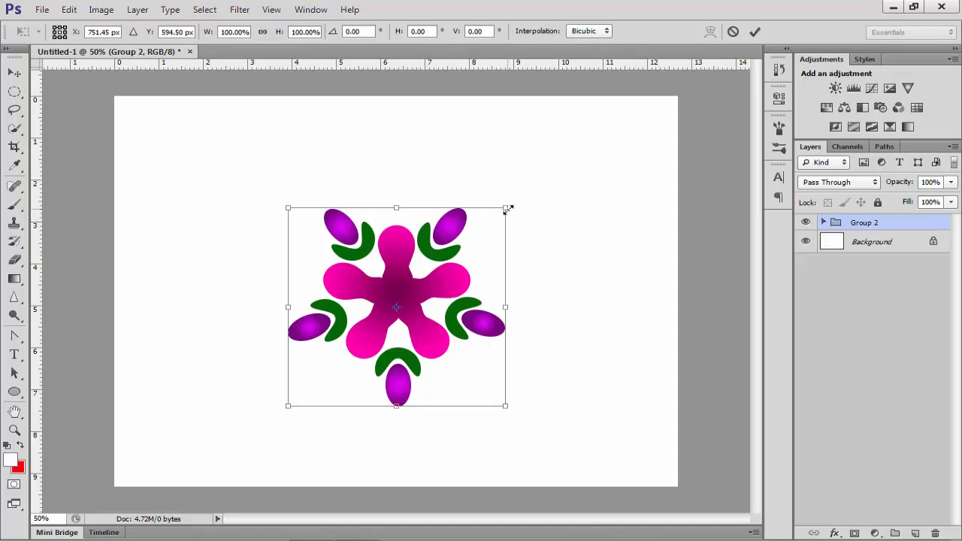
left_click_drag(503, 215, 475, 251)
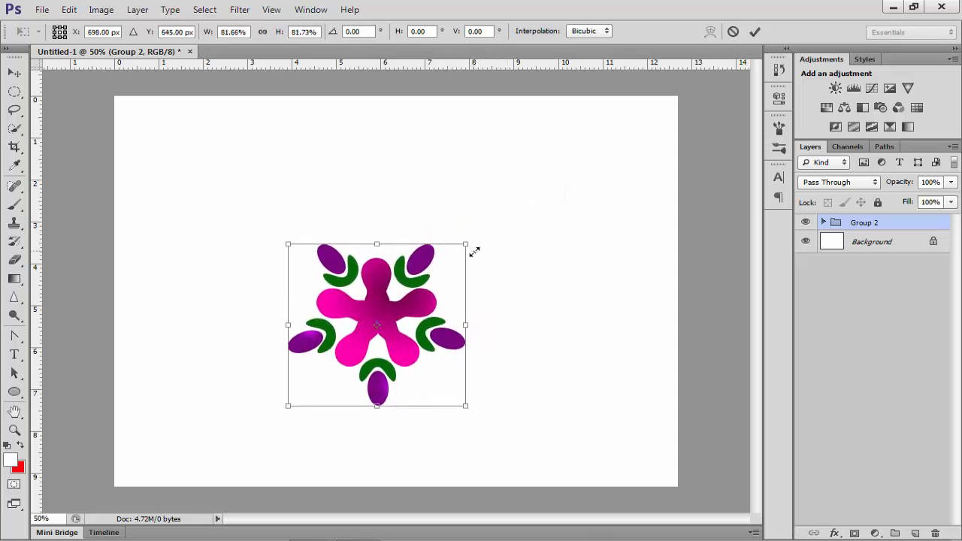
left_click(14, 73)
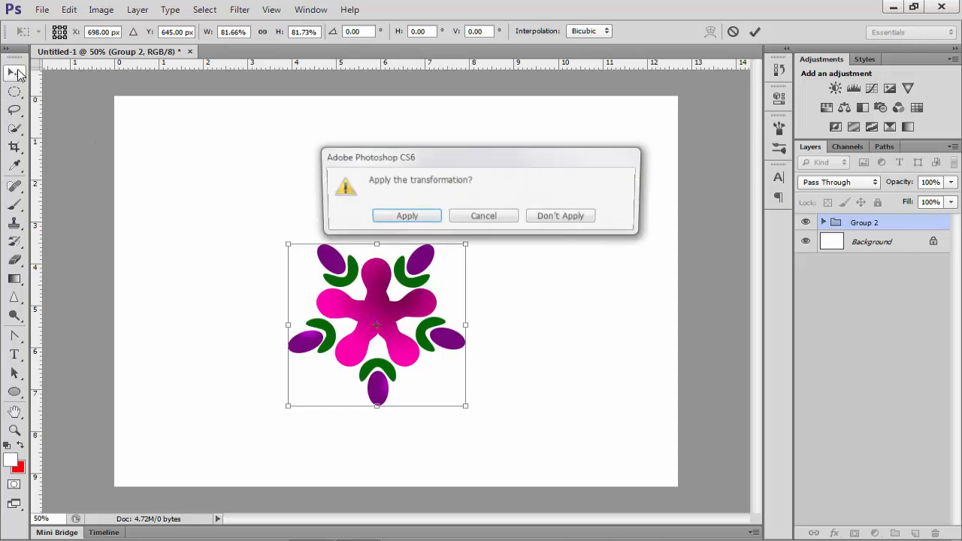
left_click(404, 218)
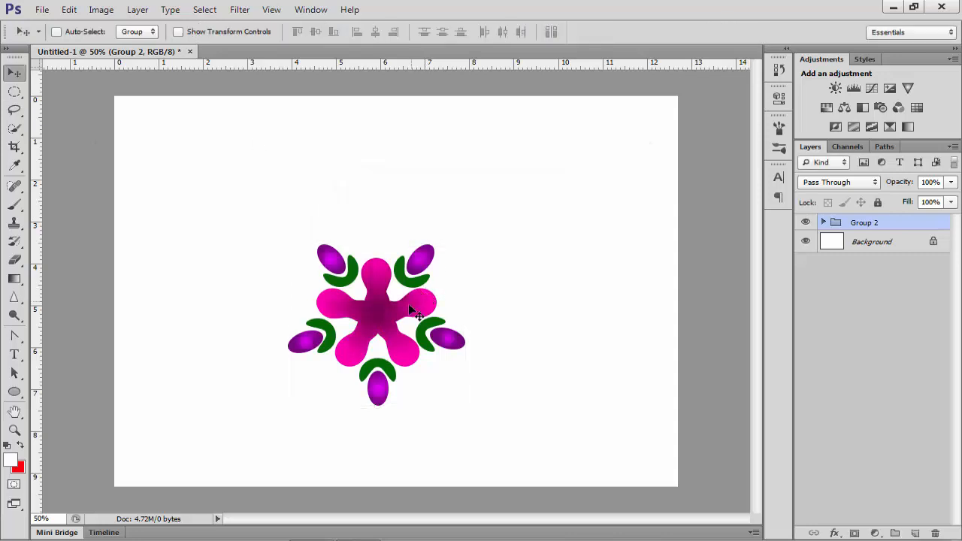
Move the flower group up and to the right toward the canvas centre, fine-tune its position, and deselect it
left_click_drag(410, 310, 433, 263)
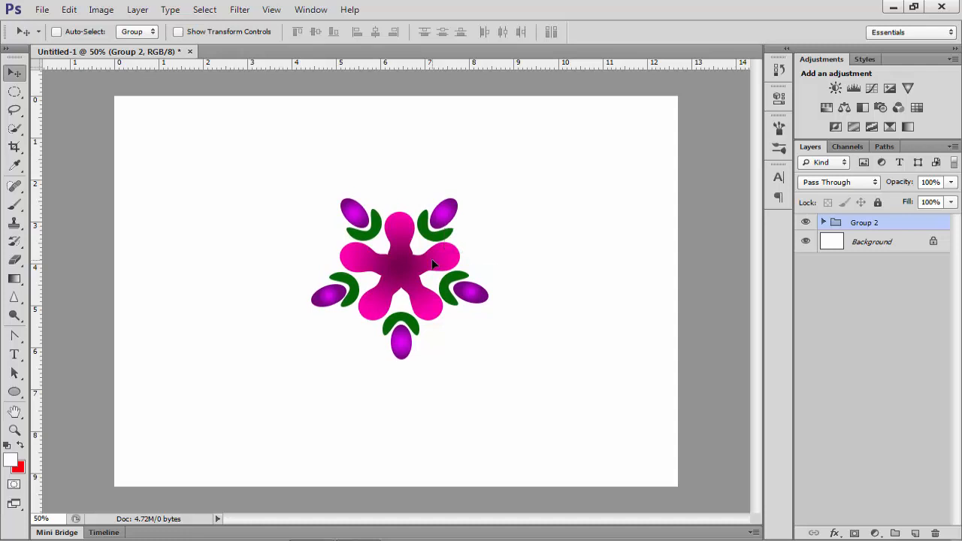
key("Down")
key("Right")
key("Right")
key("Down")
key("Down")
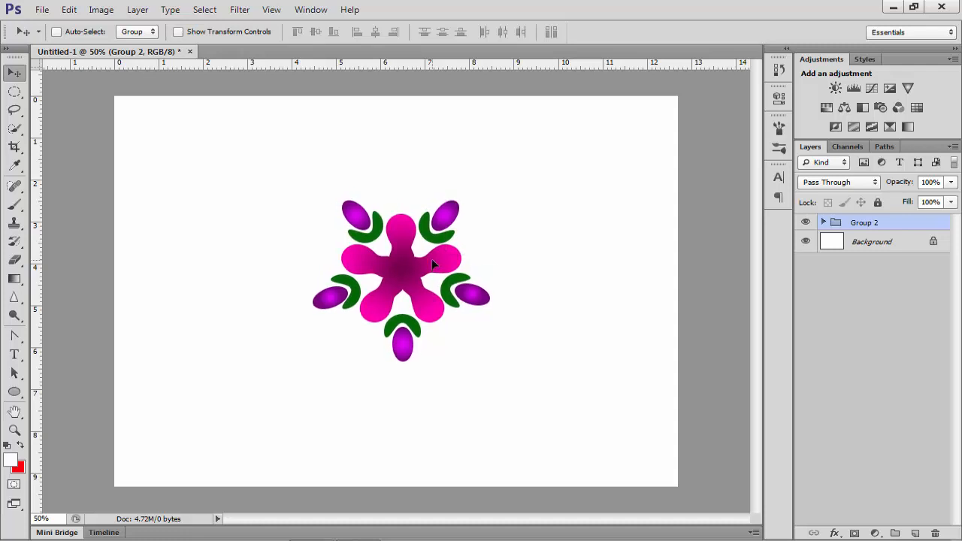
left_click(628, 311, "ctrl")
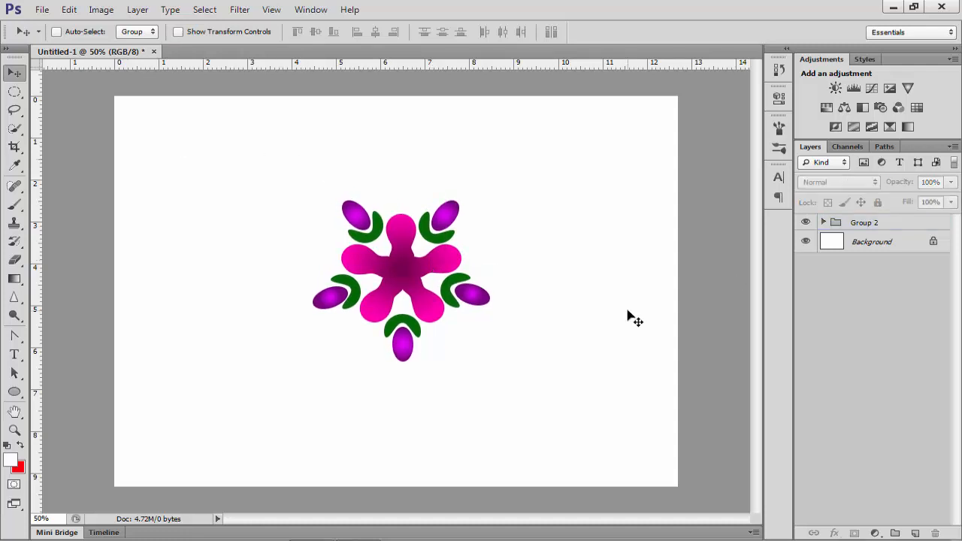
Draw a black thin-ring custom shape about 526 px wide and high around the flower
left_click(15, 392)
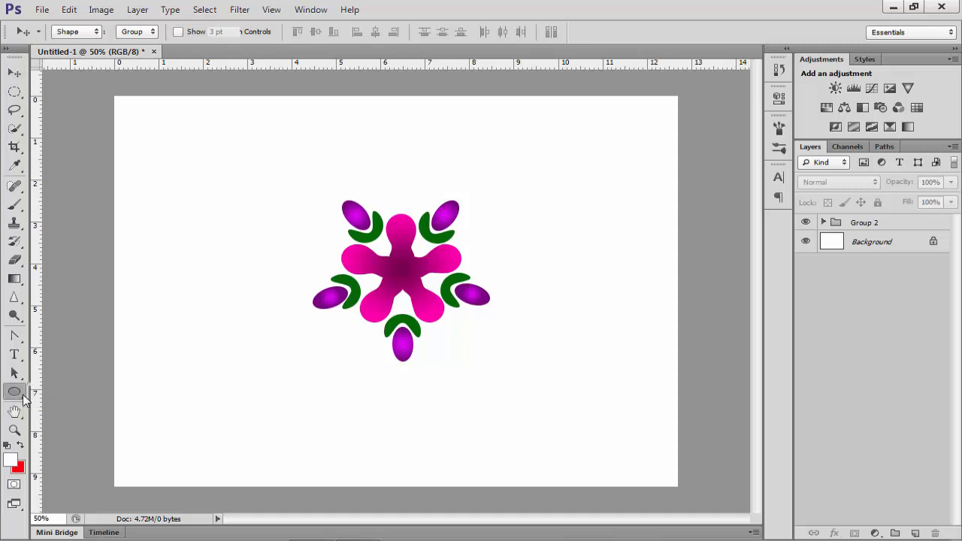
left_click(81, 457)
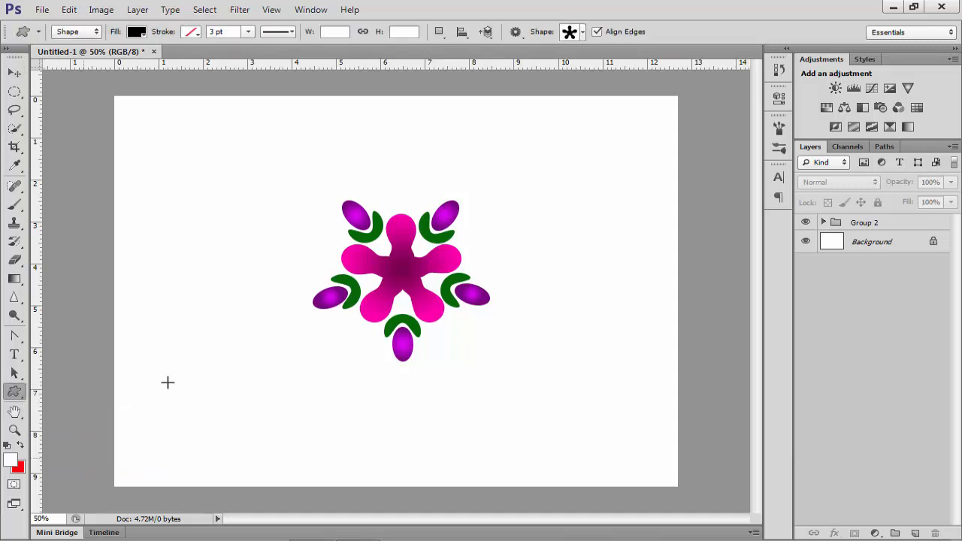
left_click(583, 34)
left_click(620, 115)
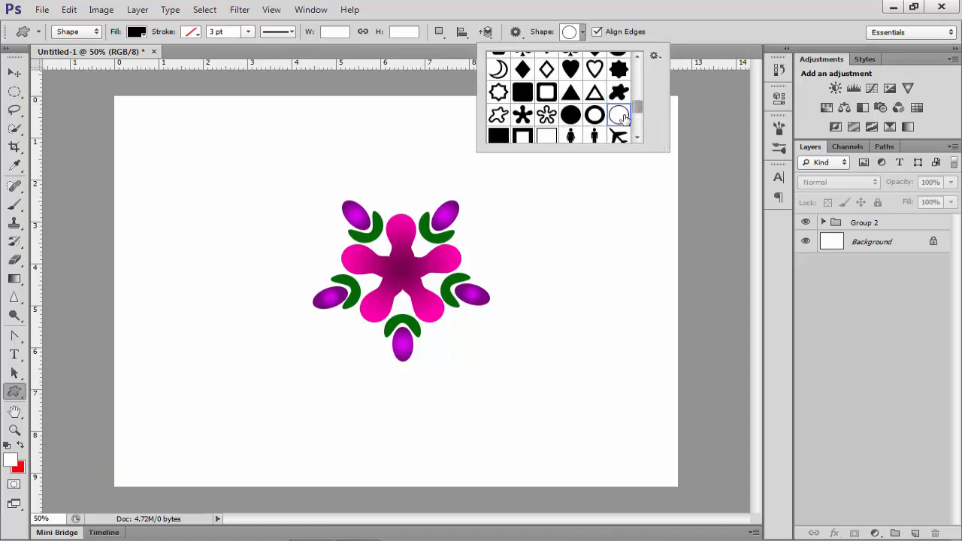
left_click(316, 187)
left_click_drag(316, 187, 517, 374)
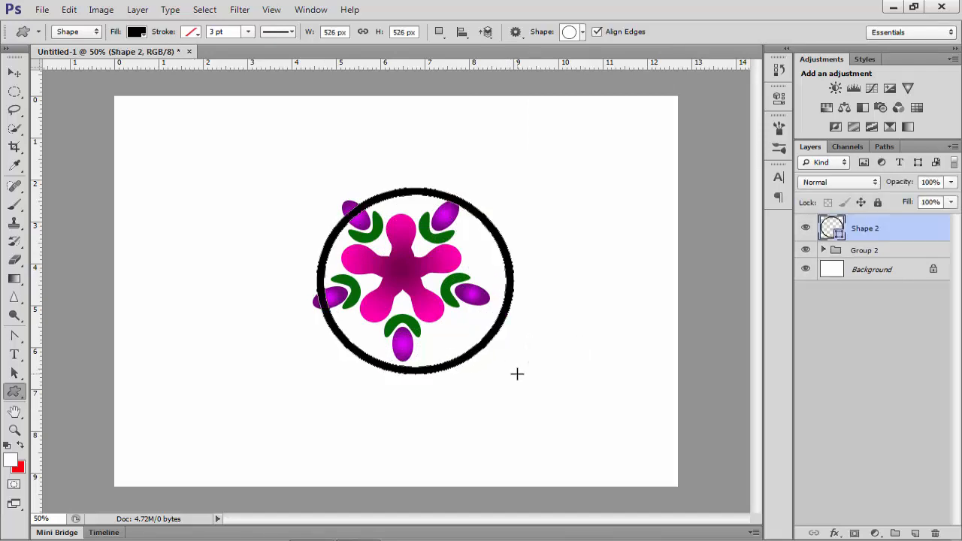
Align the horizontal centres of the ring and the flower group, leaving both deselected
left_click(890, 253, "shift")
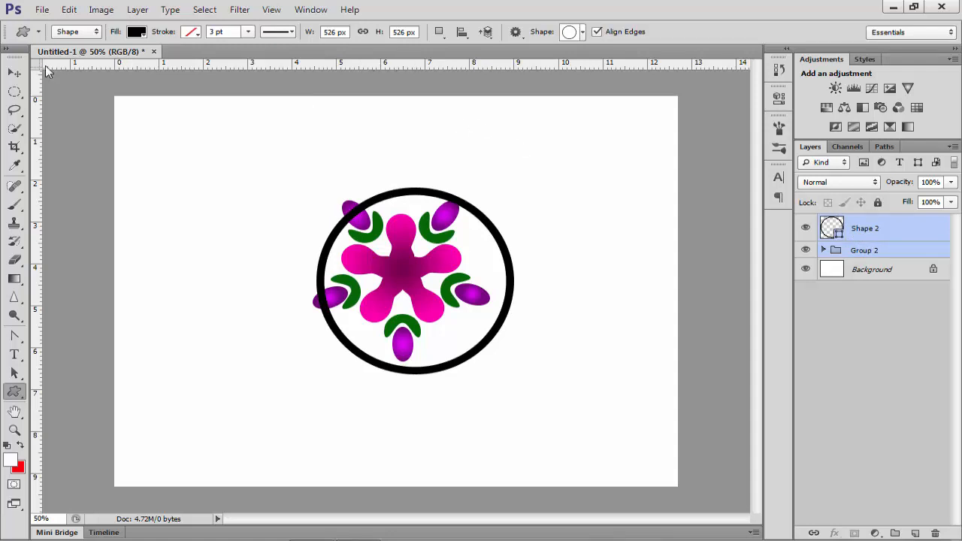
left_click(12, 78)
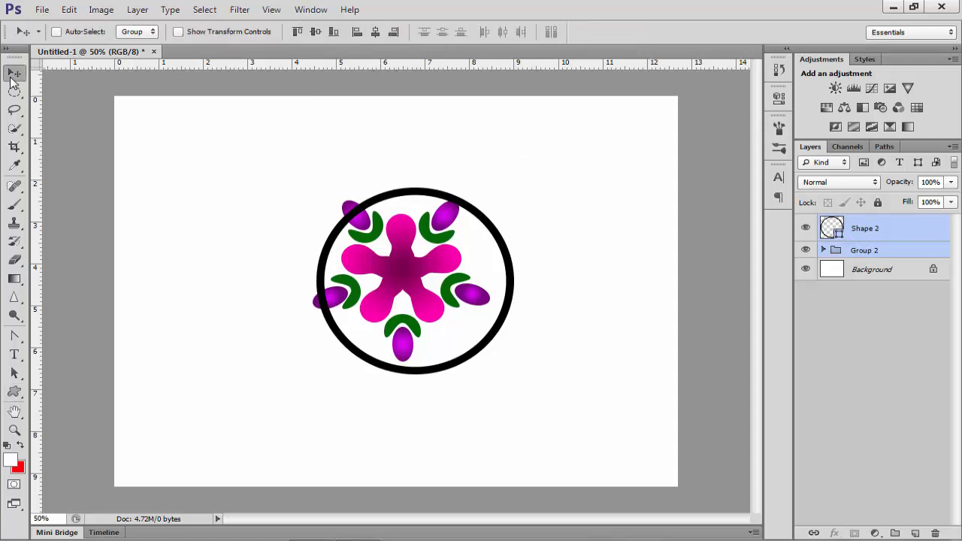
left_click(316, 32)
left_click(844, 347)
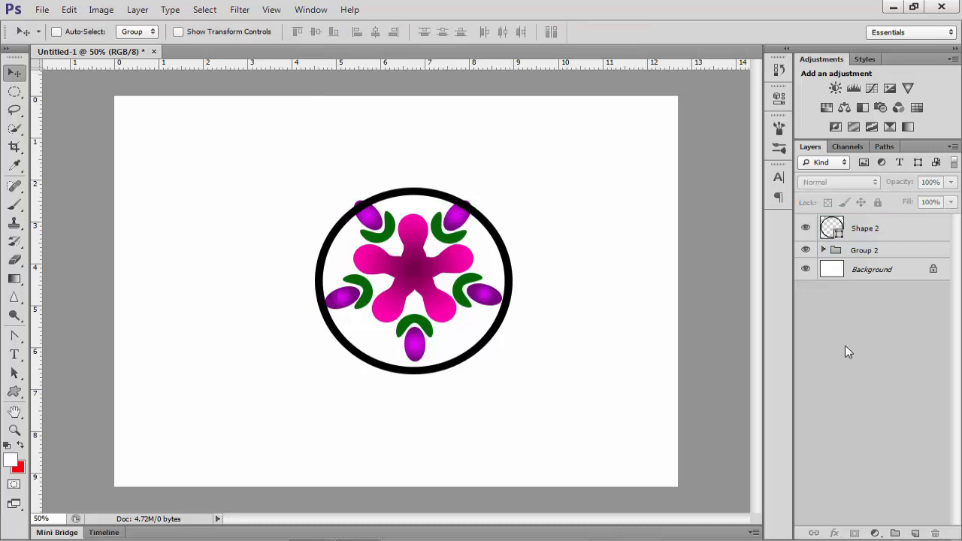
Enlarge the ring proportionally to about 104% and apply the transformation
left_click(863, 231)
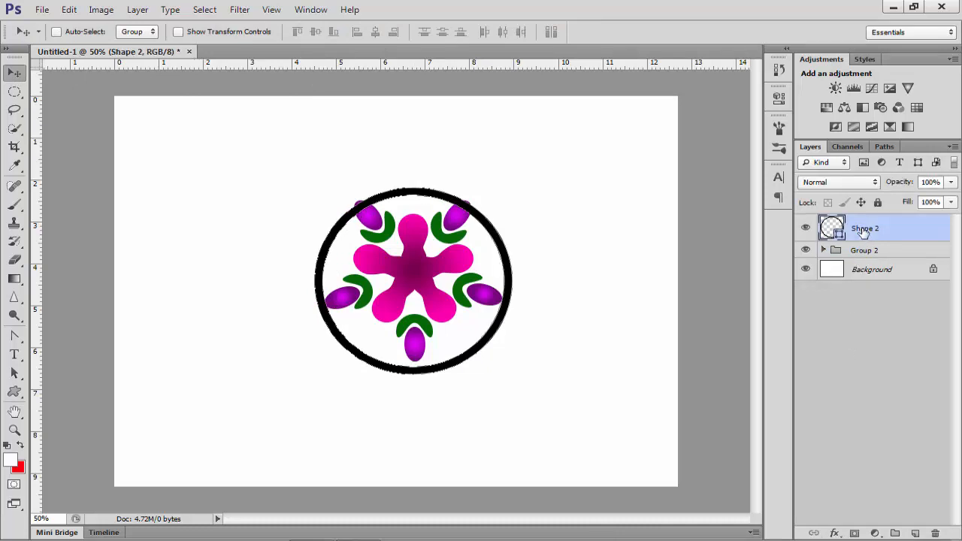
key("ctrl+t")
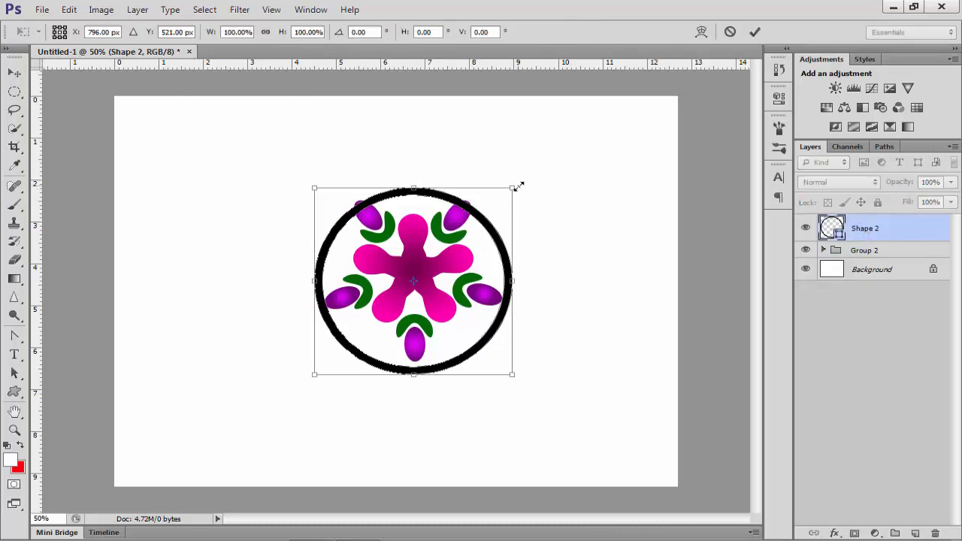
left_click_drag(517, 185, 524, 177)
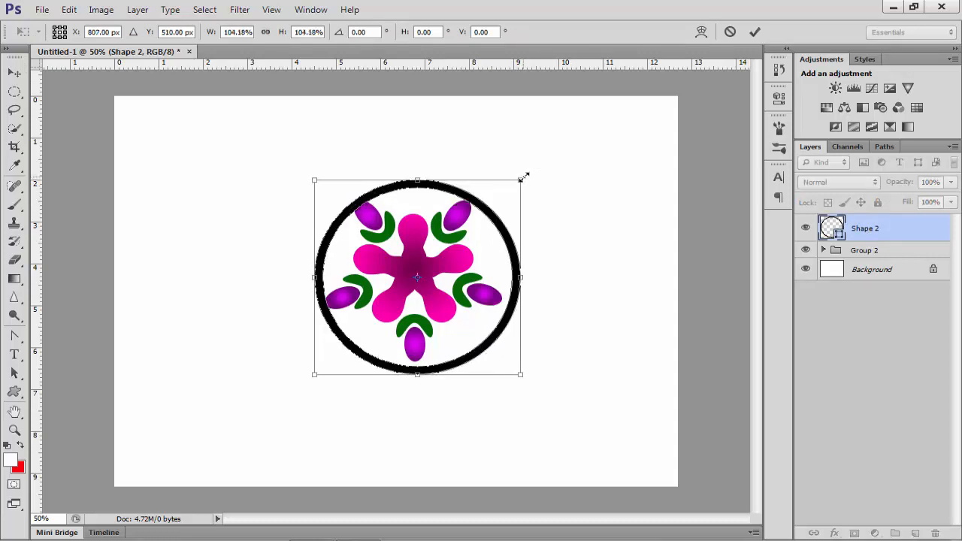
left_click(15, 72)
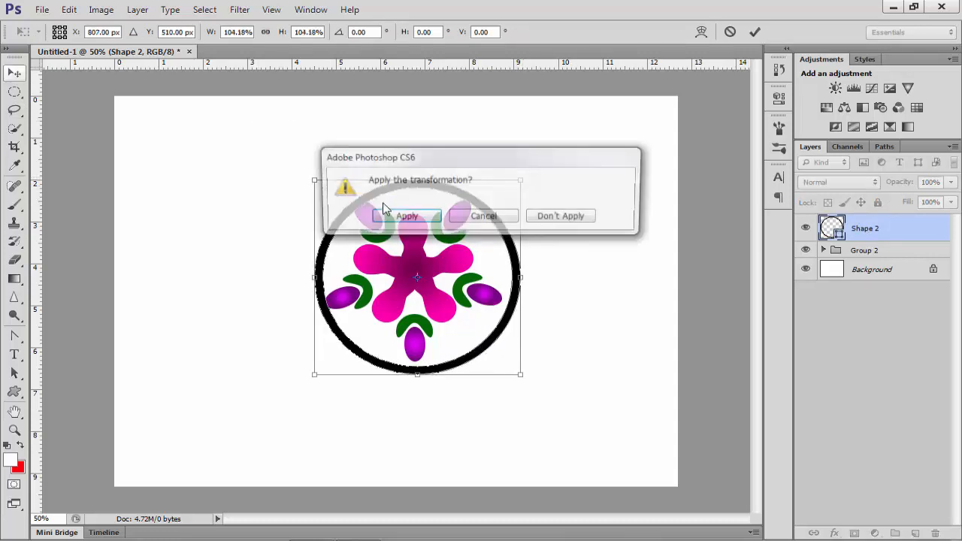
left_click(424, 222)
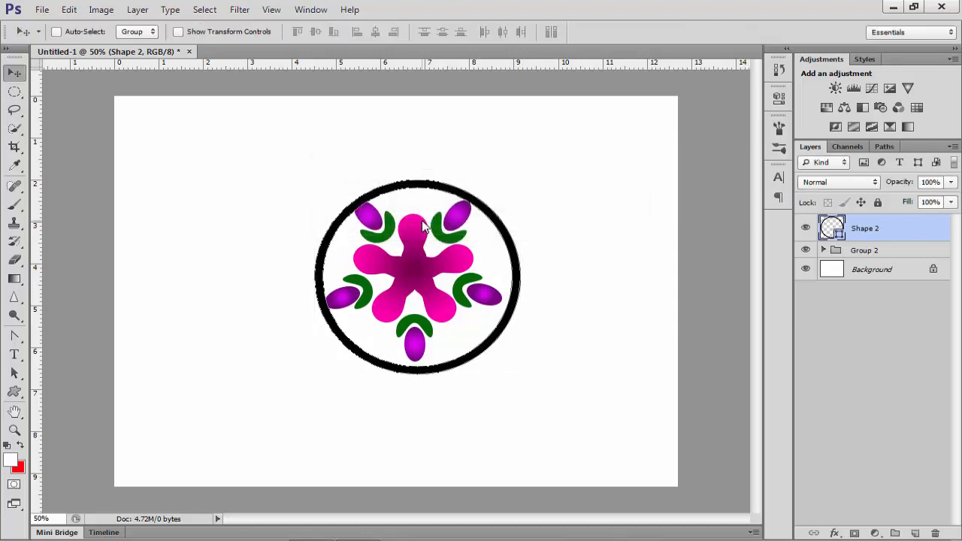
Nudge the ring slightly up and to the left to centre it around the flower
key("Up")
key("Up")
key("Up")
key("Left")
key("Left")
key("Left")
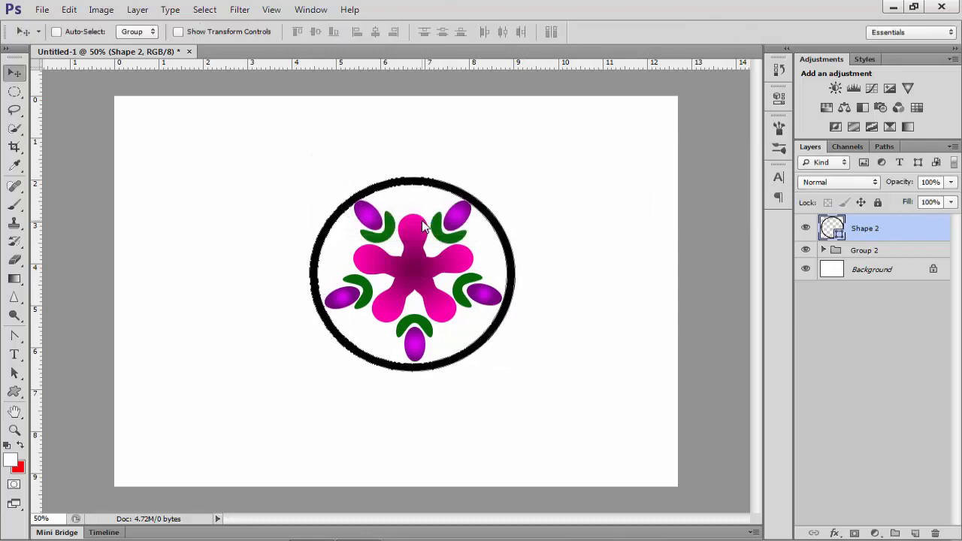
key("Up")
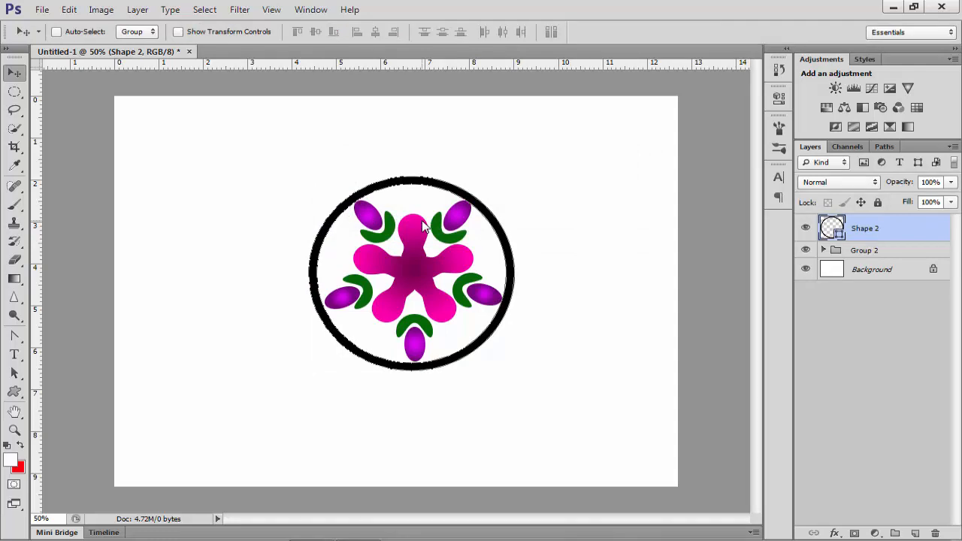
Enlarge the ring to about 102%, shift it 6 px down and 10 px right around the flower, and apply the transformation
key("ctrl+t")
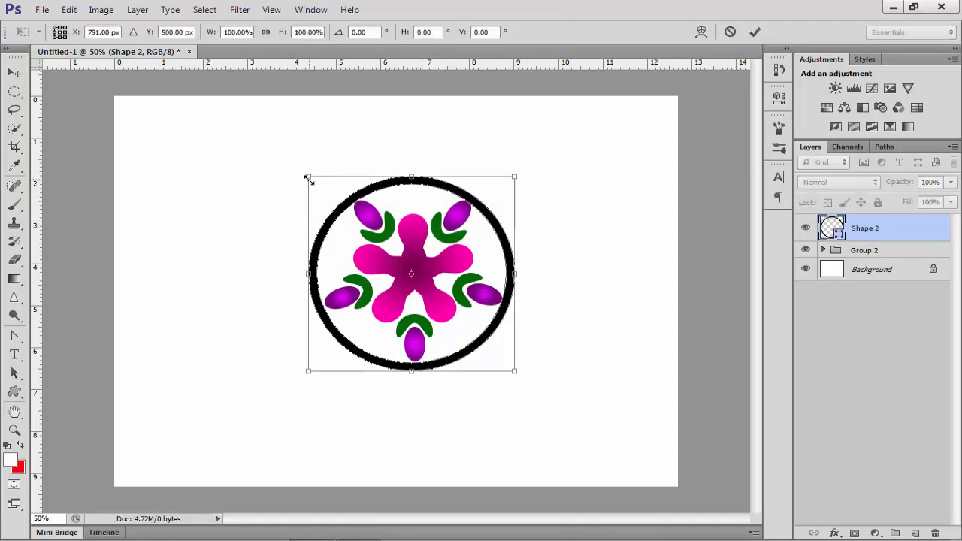
left_click_drag(308, 179, 302, 176)
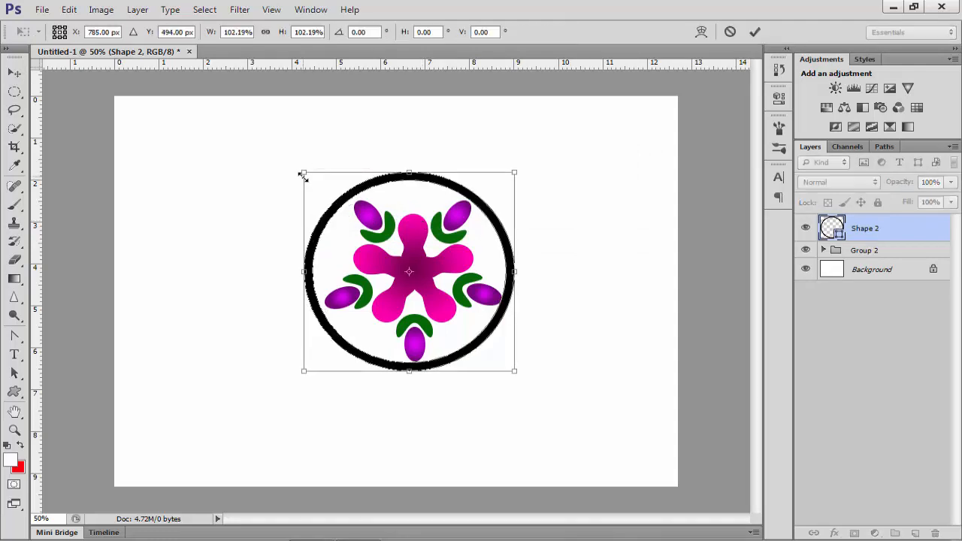
key("Down")
key("Down")
key("Down")
key("Down")
key("Down")
key("Down")
key("shift+Right")
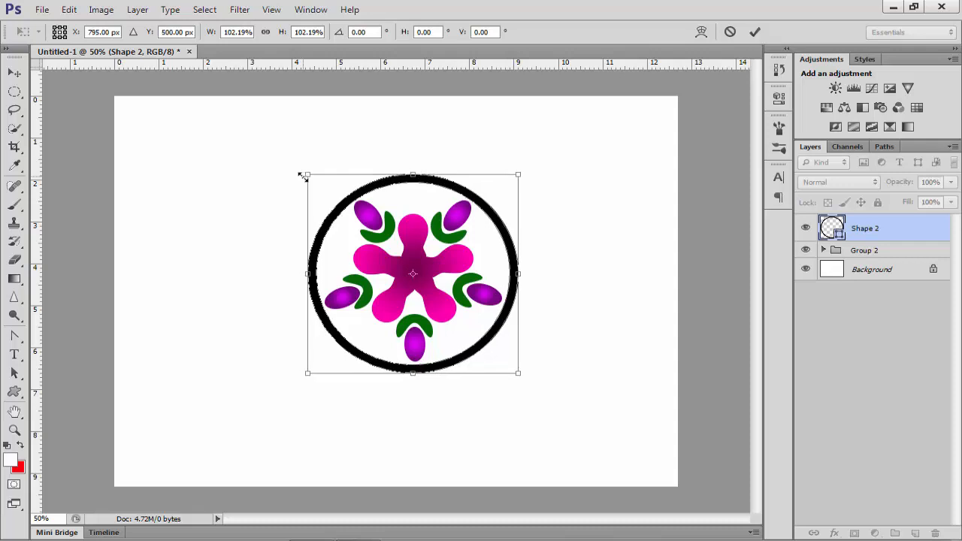
left_click(16, 73)
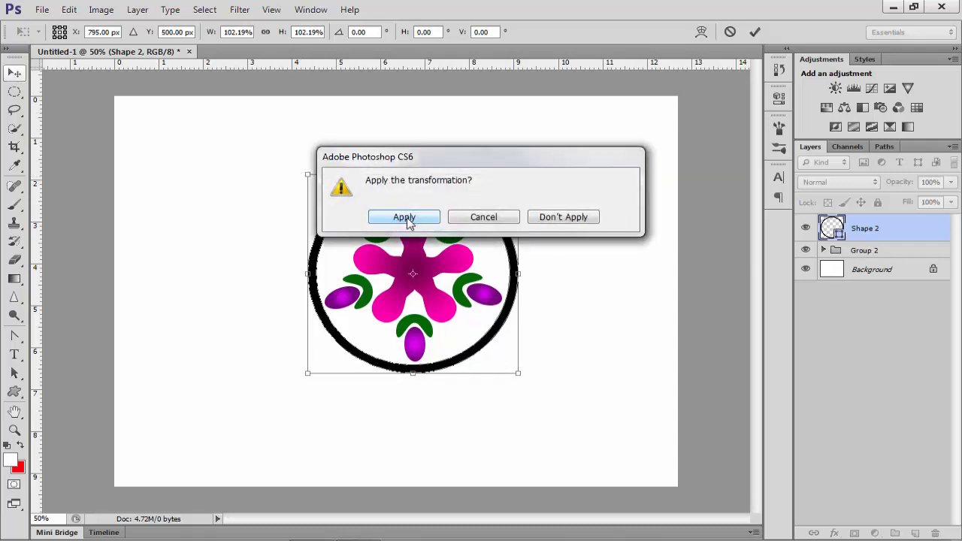
left_click(406, 216)
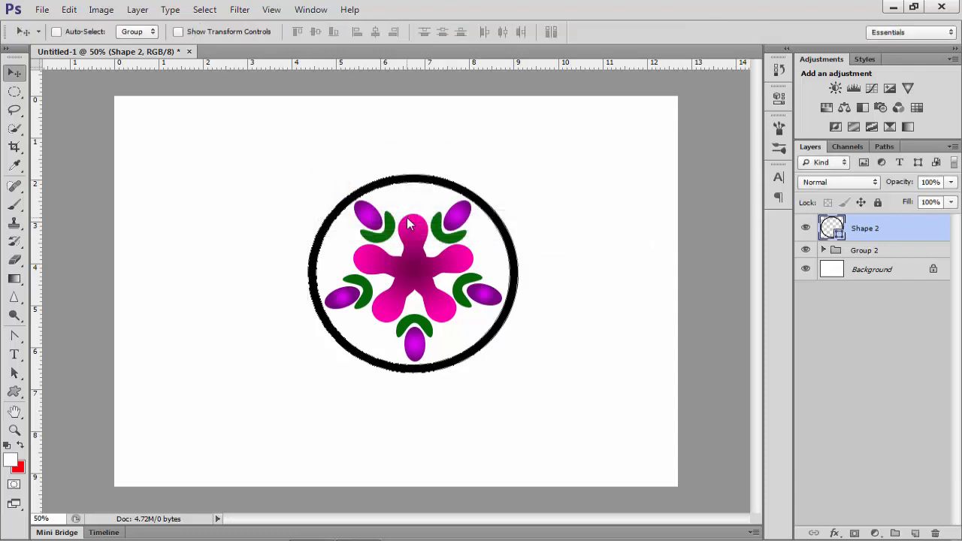
Recolour the black ring around the flower to bright blue, #0592fe
double_click(831, 229)
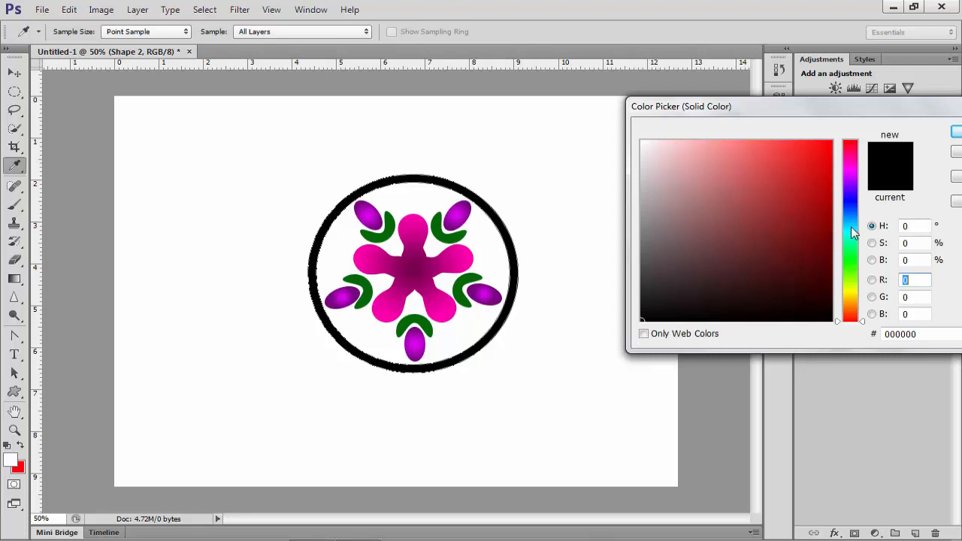
left_click(851, 217)
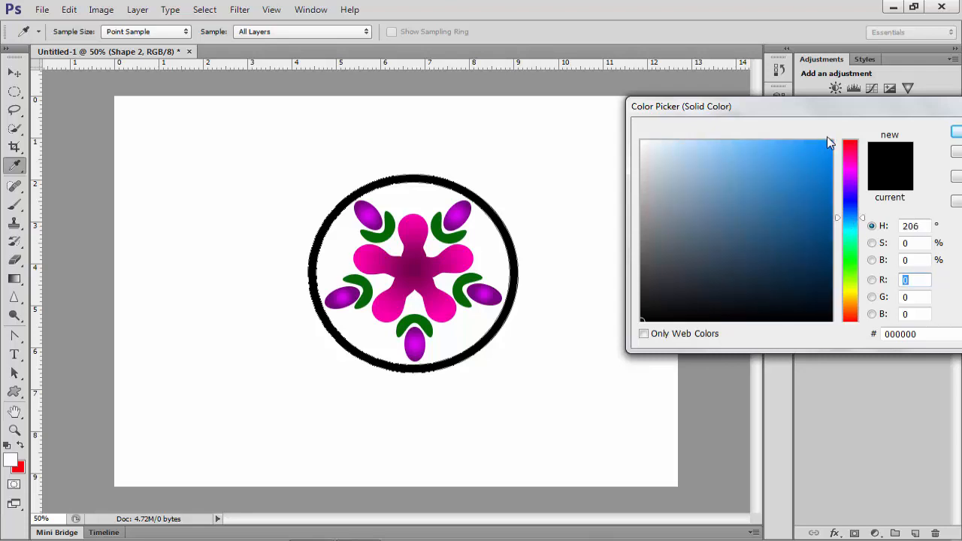
left_click(829, 140)
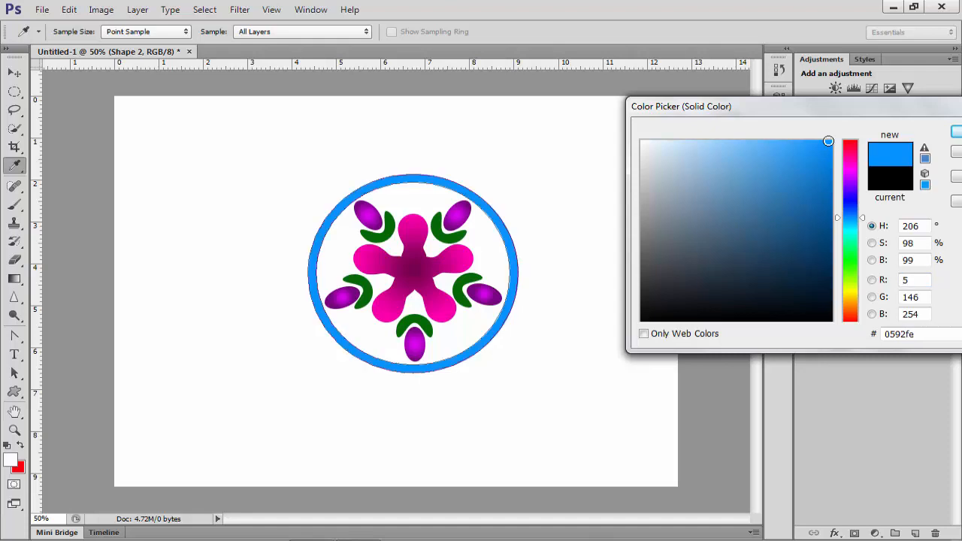
key("Return")
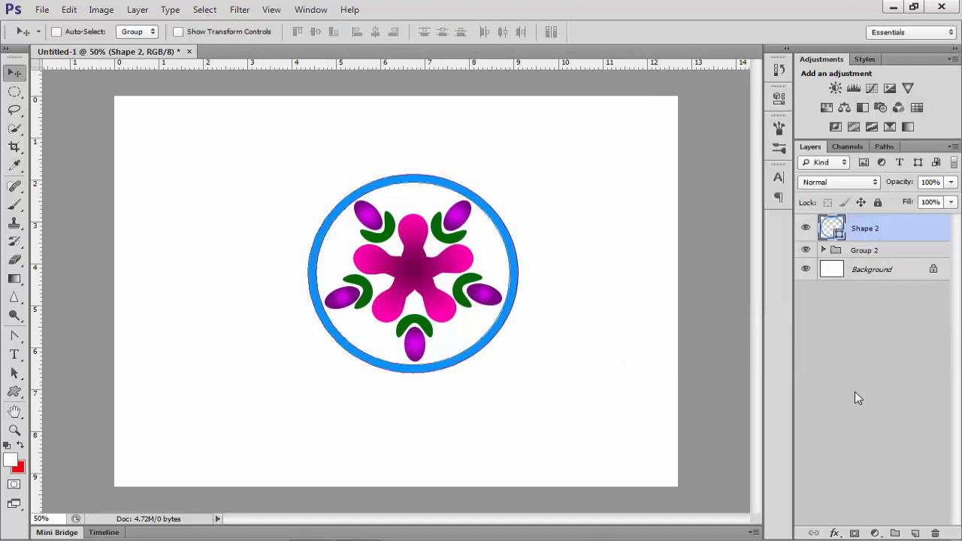
Apply a Pattern Overlay to the blue ring using the bubble pattern, Luminosity blend mode and 101% scale
left_click(834, 534)
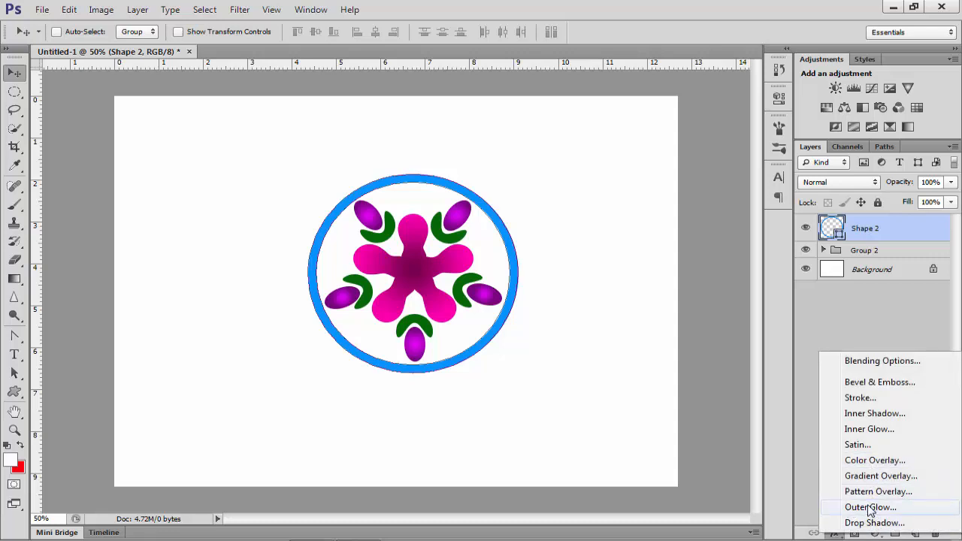
left_click(879, 492)
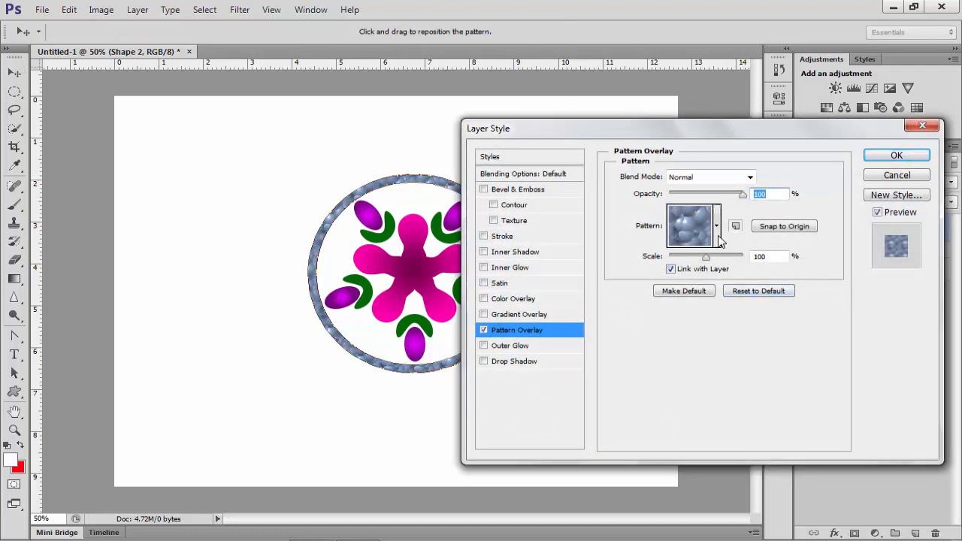
left_click(752, 182)
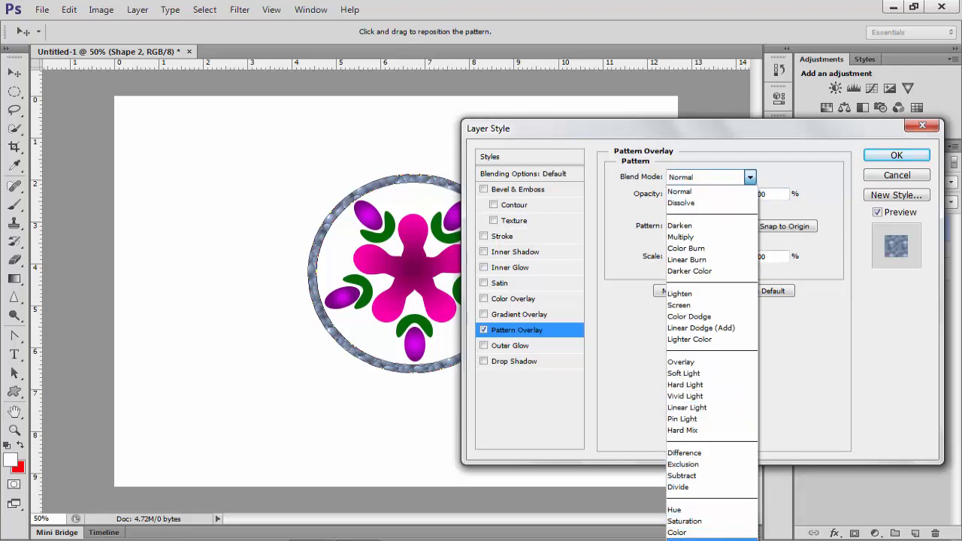
left_click(711, 538)
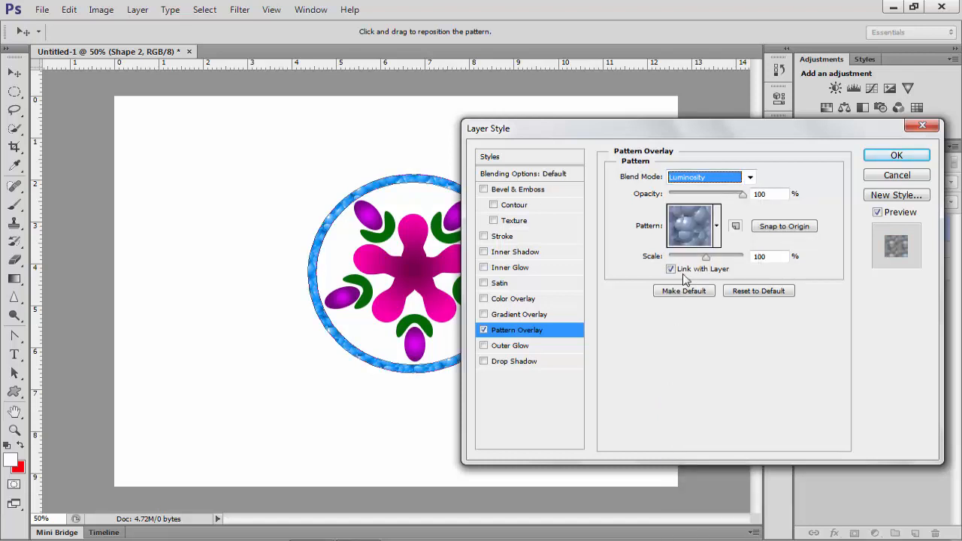
mouse_move(707, 260)
left_mouse_down()
mouse_move(735, 269)
mouse_move(709, 272)
left_mouse_up()
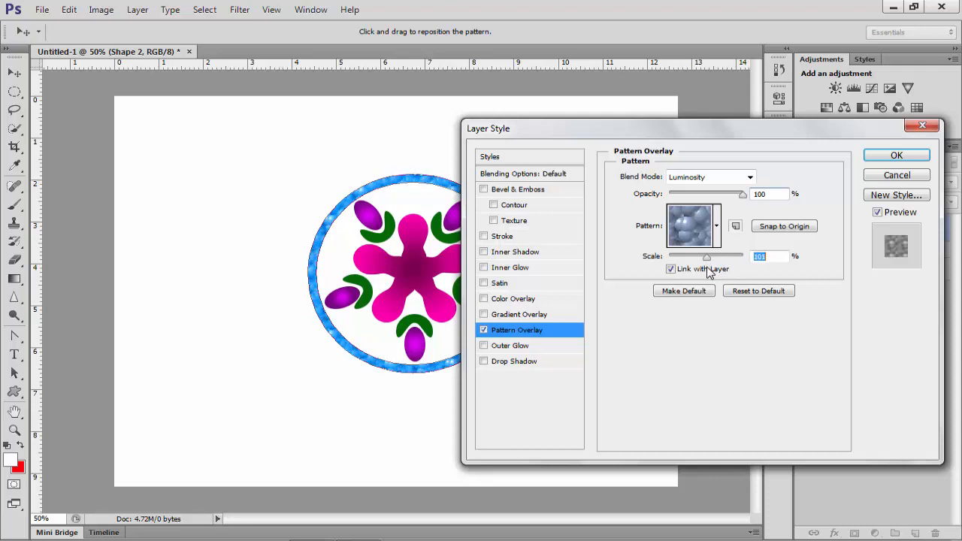
left_click(896, 157)
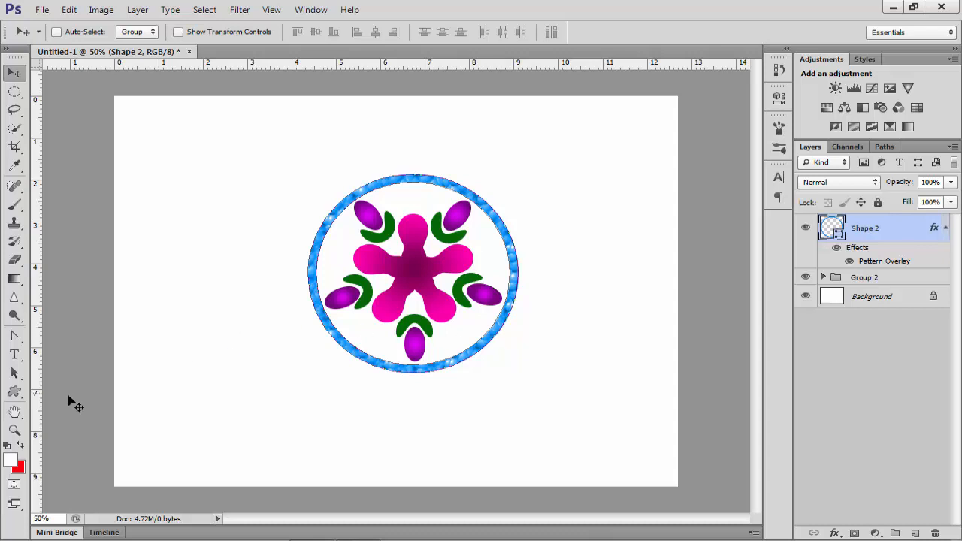
Set the Custom Shape tool to the thick circle frame shape
left_click(13, 394)
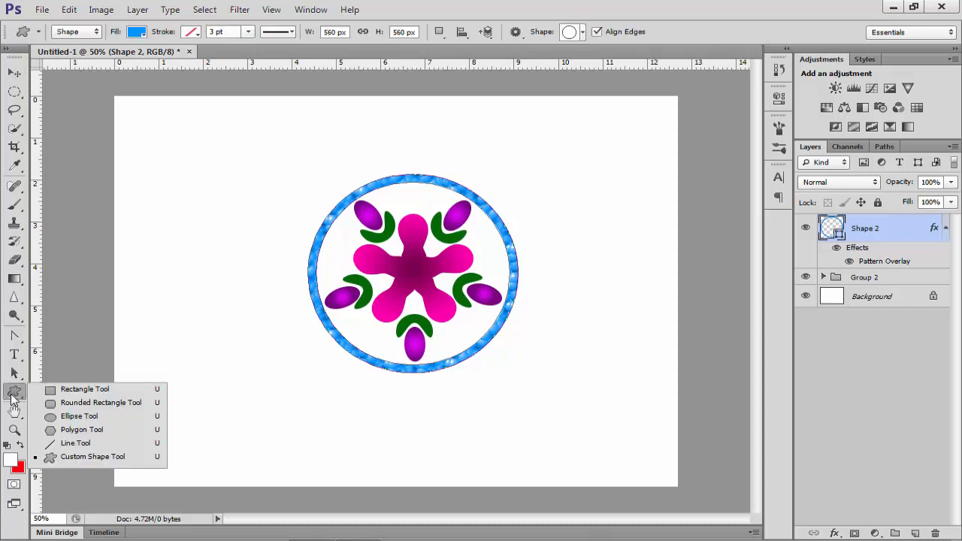
left_click(86, 460)
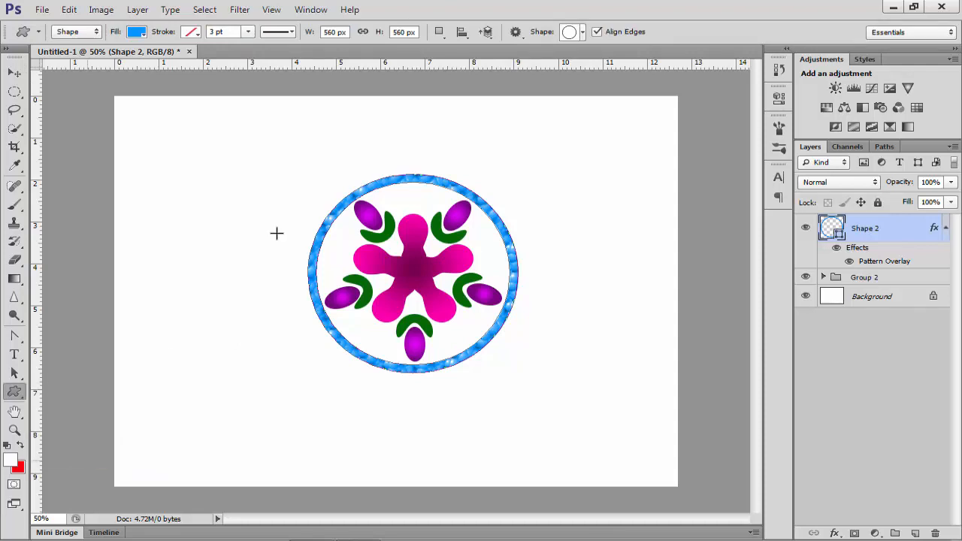
left_click(582, 34)
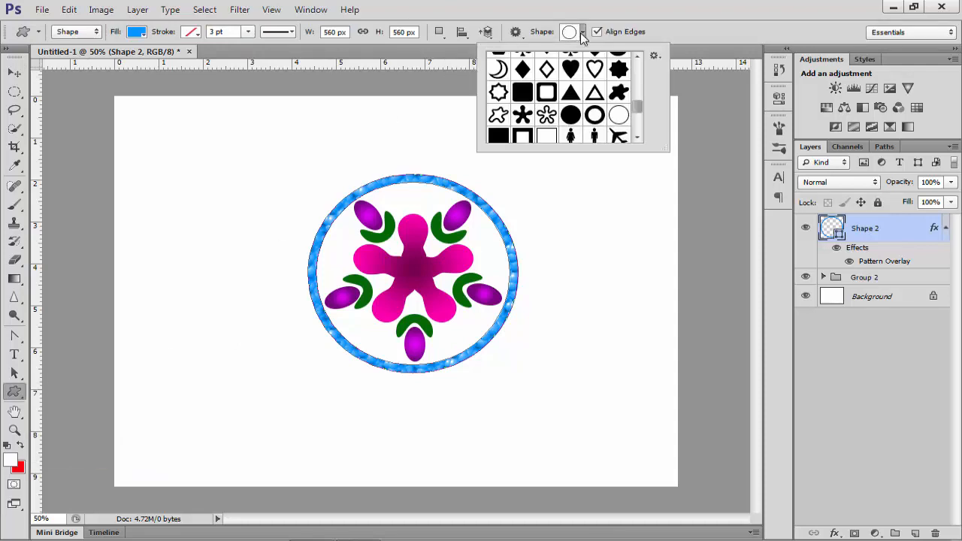
left_click(594, 117)
Try drawing a large thick ring on the blue ring's shape layer, and undo it
left_click_drag(267, 138, 763, 445)
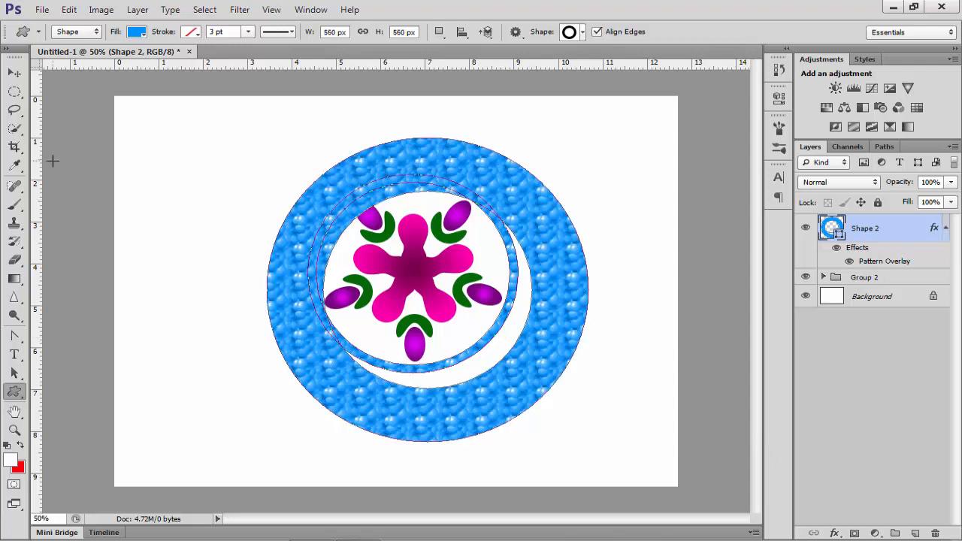
key("ctrl+z")
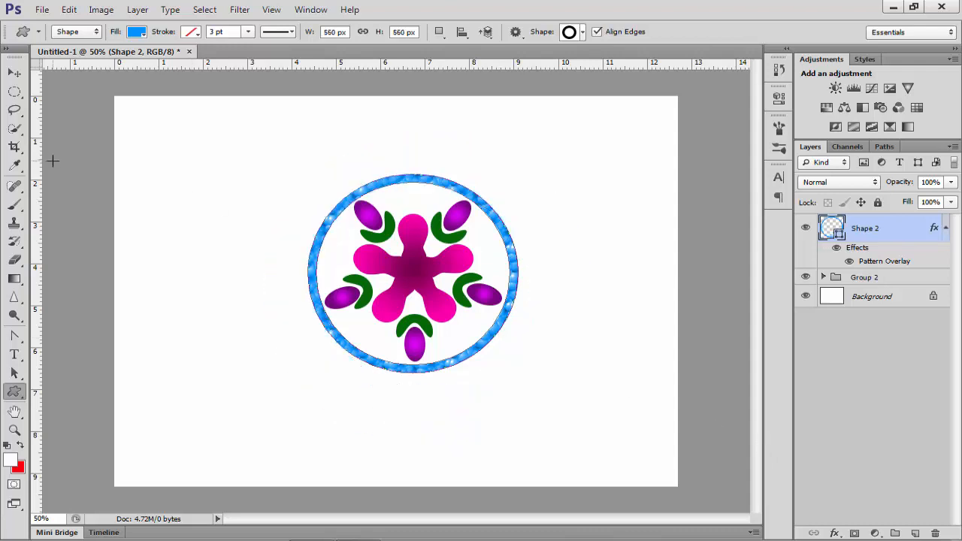
Group the blue ring layer with the flower group, leaving no layer selected
left_click(946, 228)
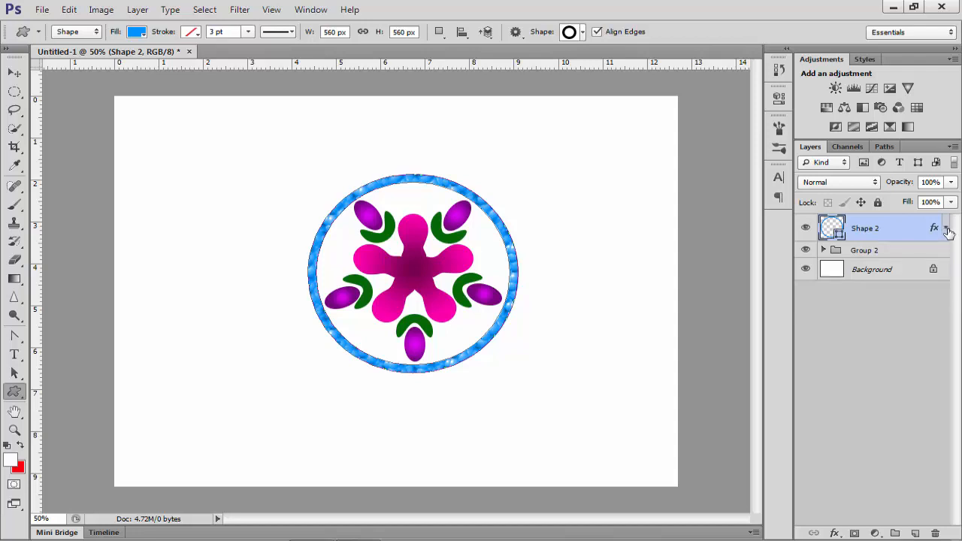
left_click(904, 342)
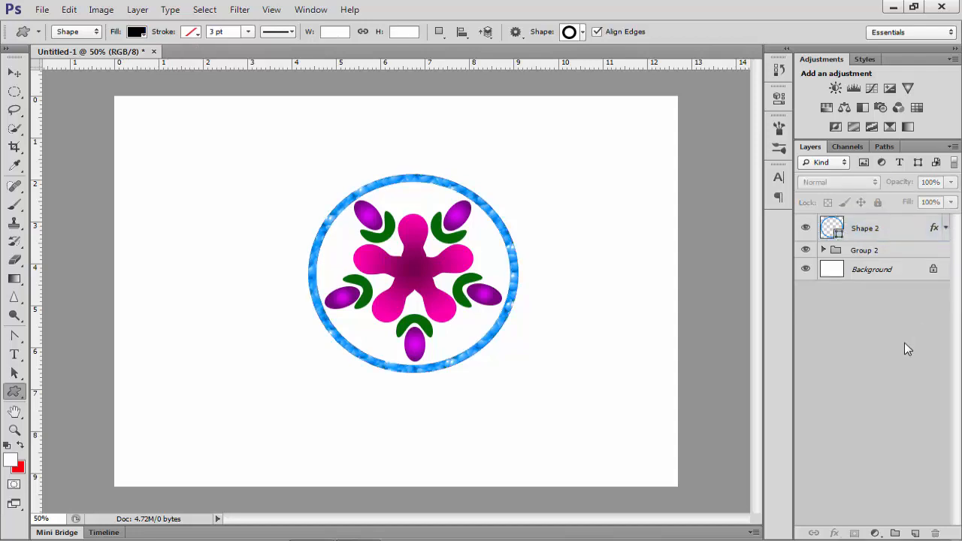
left_click(880, 232)
left_click(879, 250, "shift")
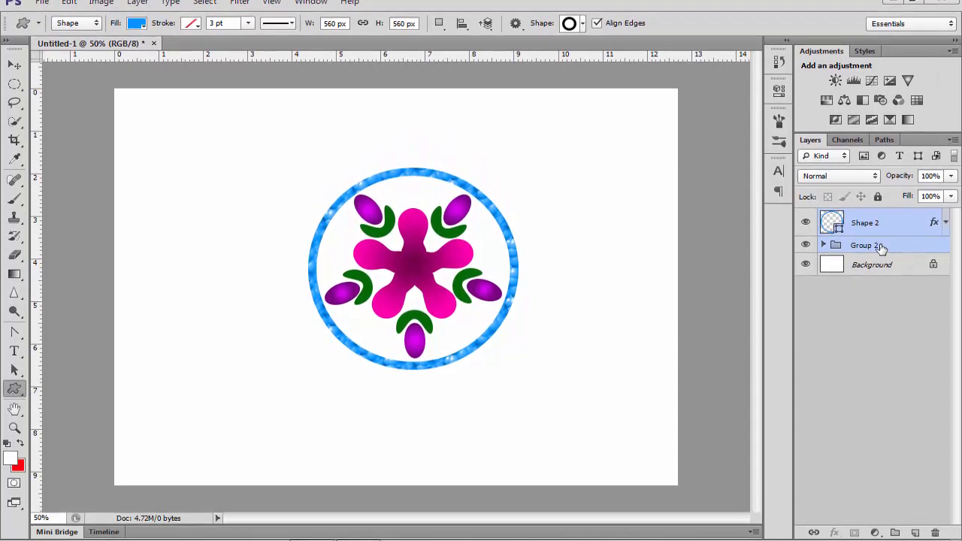
key("ctrl+g")
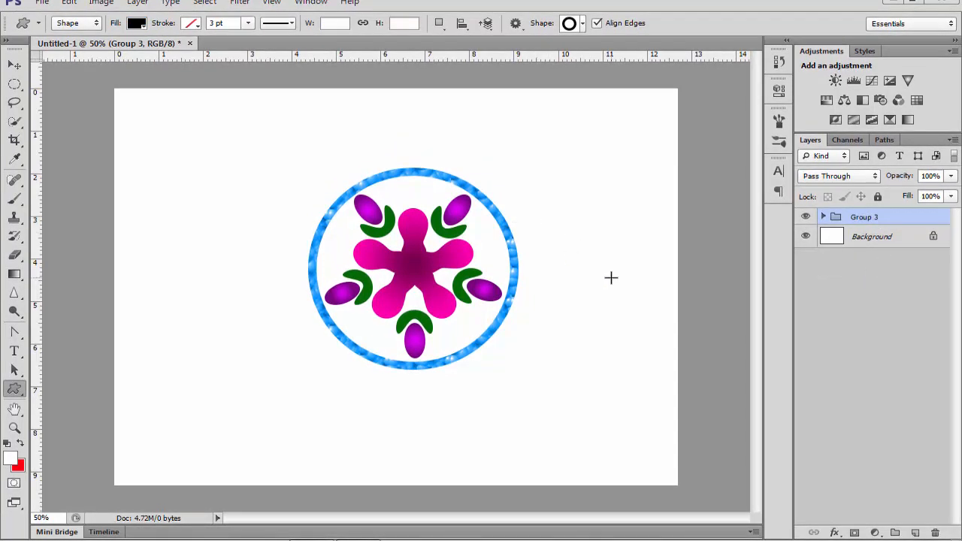
left_click(878, 321)
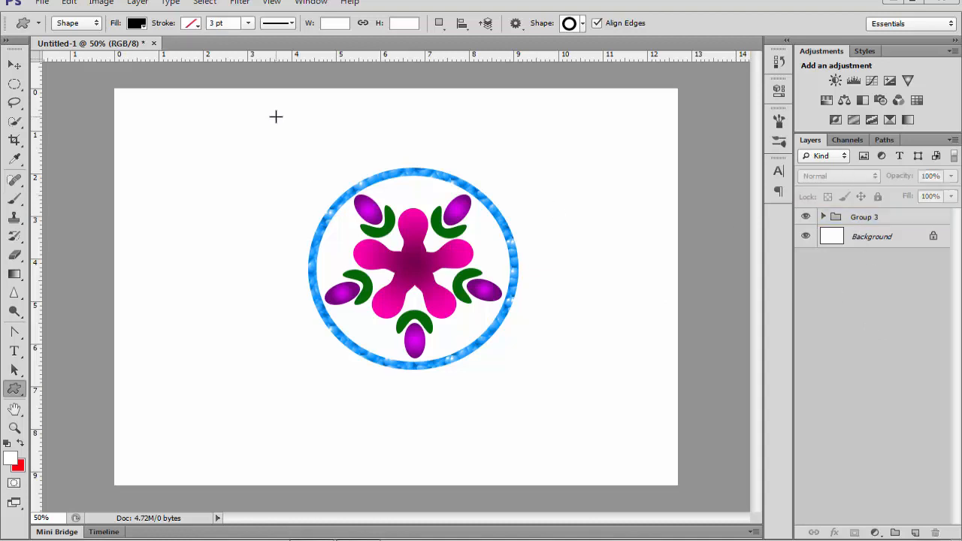
Draw a thick black ring about 904 px across around the blue ring and nudge it up to centre it
left_click_drag(243, 117, 621, 442)
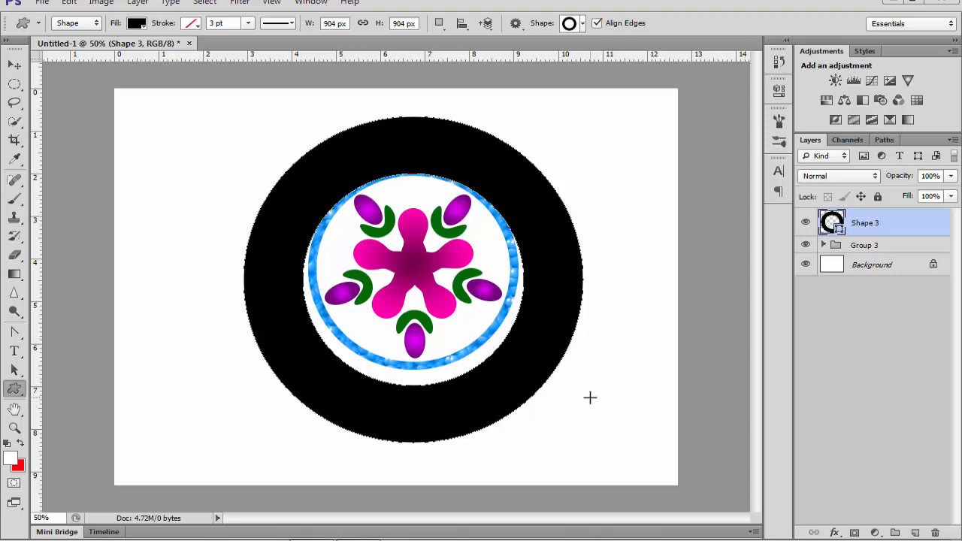
left_click(15, 67)
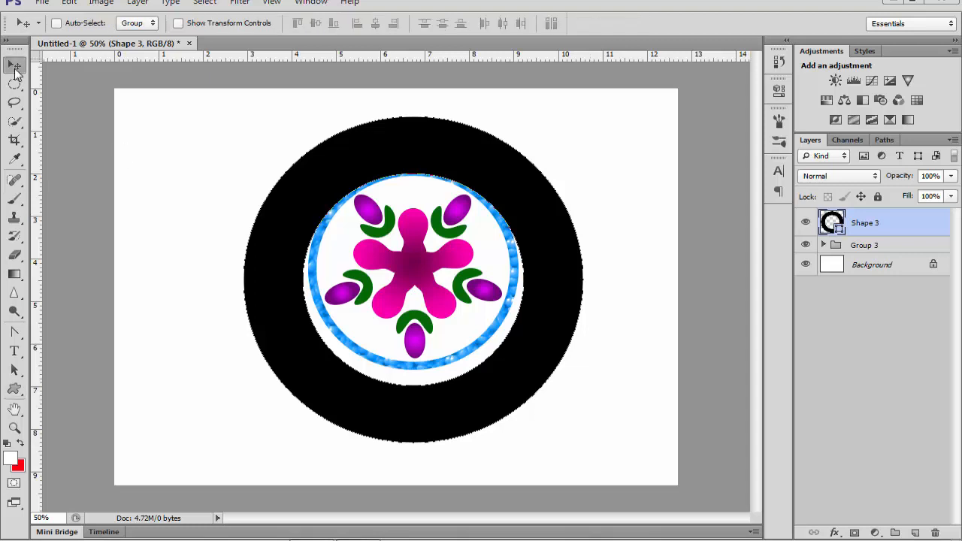
key("Up")
key("Up")
key("Up")
key("Up")
key("Up")
key("Up")
key("Up")
key("Up")
key("Up")
key("Up")
key("Up")
key("Up")
key("Up")
key("Up")
key("Up")
key("Up")
key("Up")
key("Up")
key("Up")
key("Up")
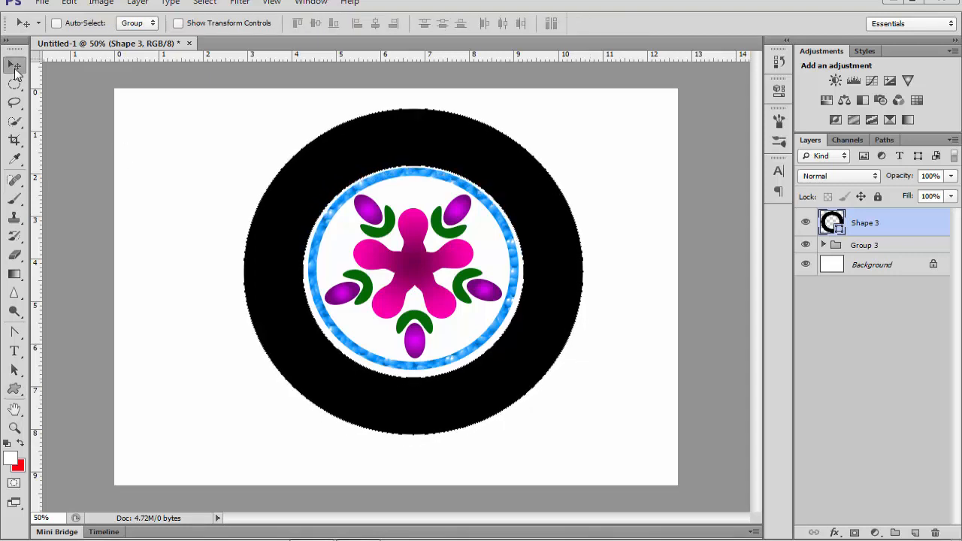
key("Up")
key("Up")
key("Up")
key("Up")
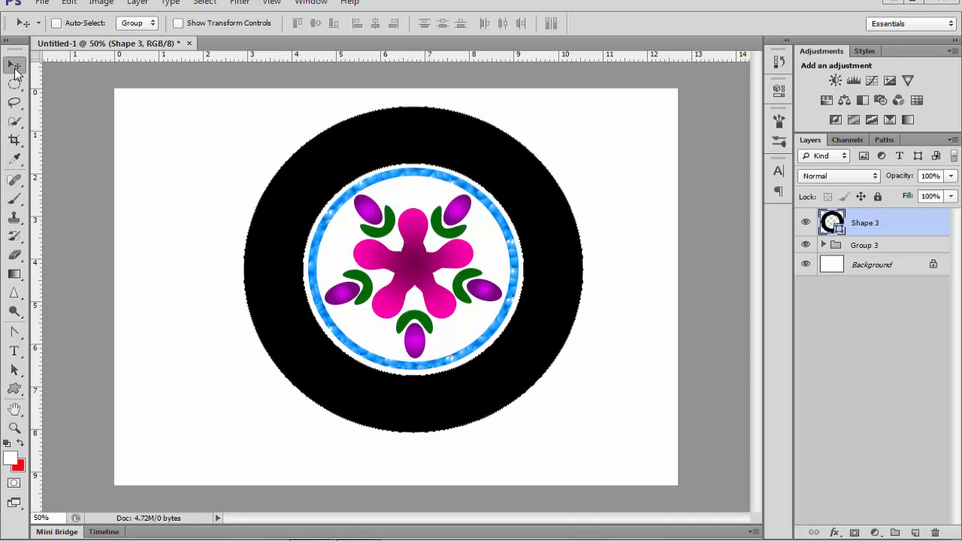
Shrink the black ring proportionally to about 96% and nudge its centre to X 798 px, Y 494 px
key("ctrl+t")
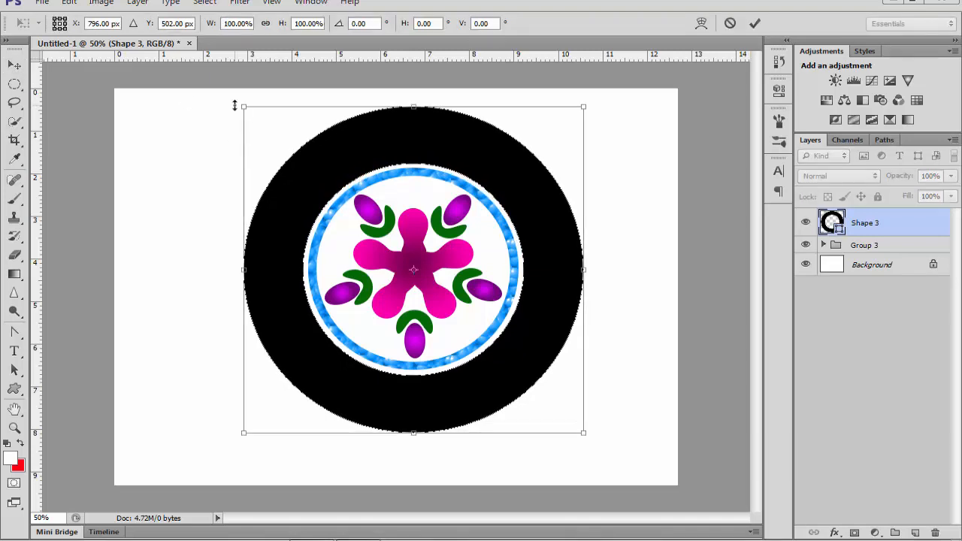
left_click_drag(243, 109, 247, 112)
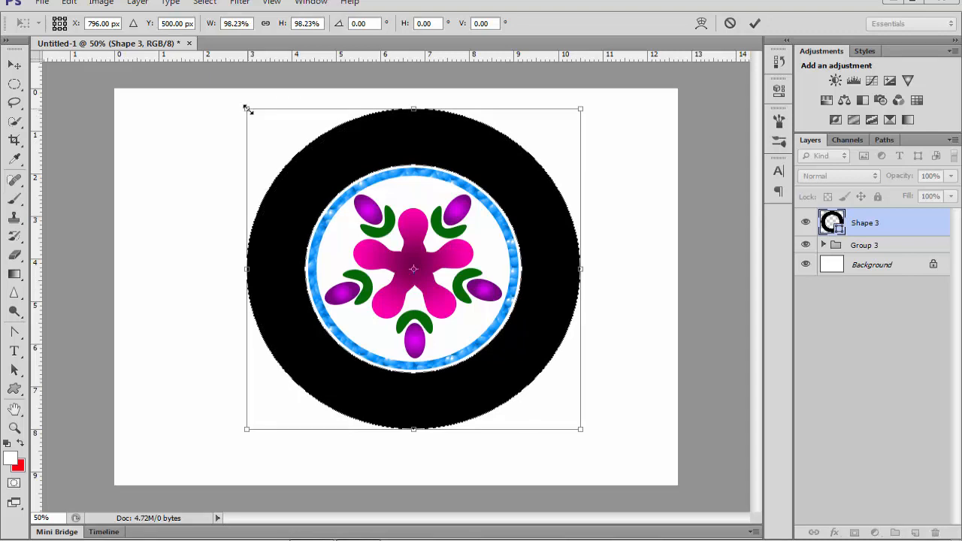
left_click_drag(246, 109, 254, 117)
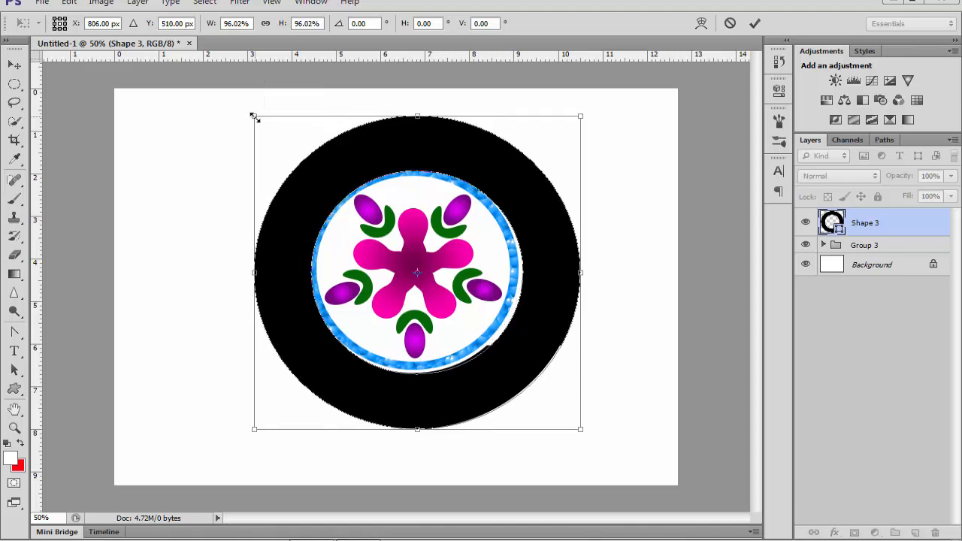
key("Up")
key("Up")
key("Up")
key("Up")
key("Up")
key("Up")
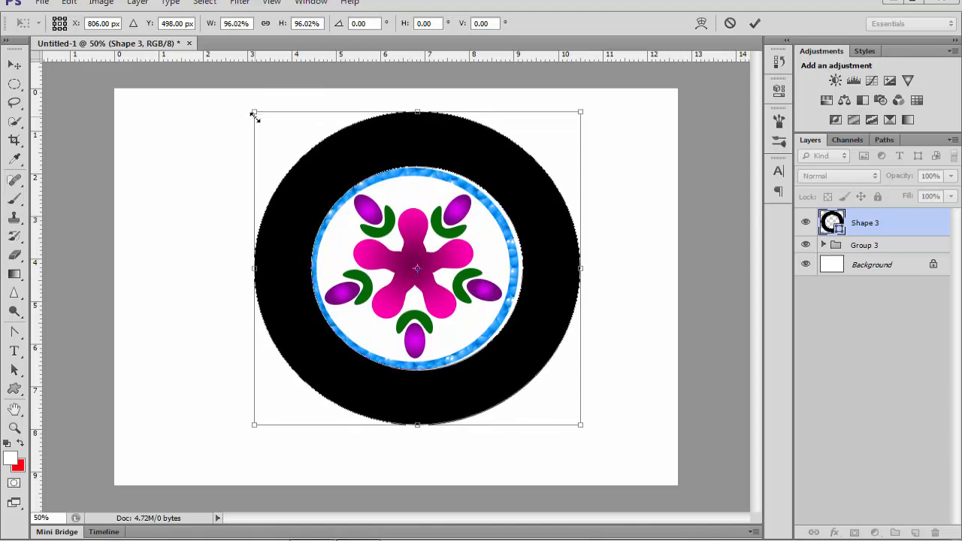
key("Left")
key("Left")
key("Left")
key("Left")
key("Up")
key("Up")
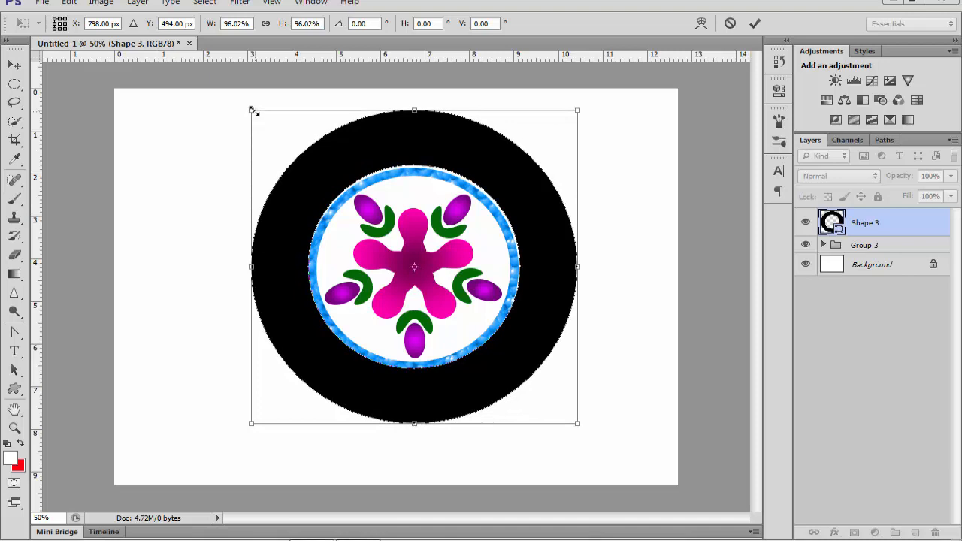
Reduce the black ring further to about 94.8% and nudge its centre to X 793.5 px, Y 497.5 px
left_click_drag(254, 113, 257, 116)
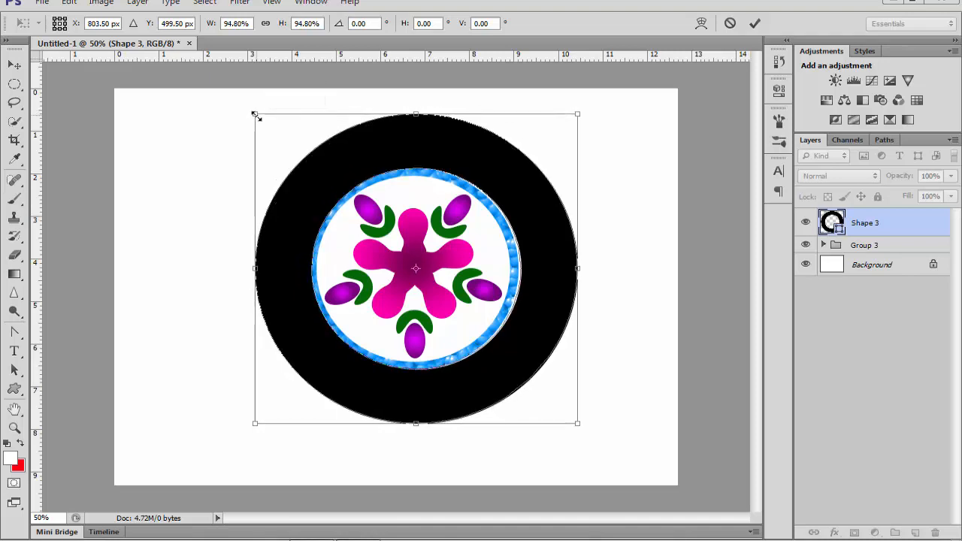
key("Up")
key("Up")
key("Up")
key("Up")
key("Up")
key("Up")
key("Left")
key("Left")
key("Left")
key("Left")
key("Left")
key("Left")
key("Left")
key("Left")
key("Left")
key("Left")
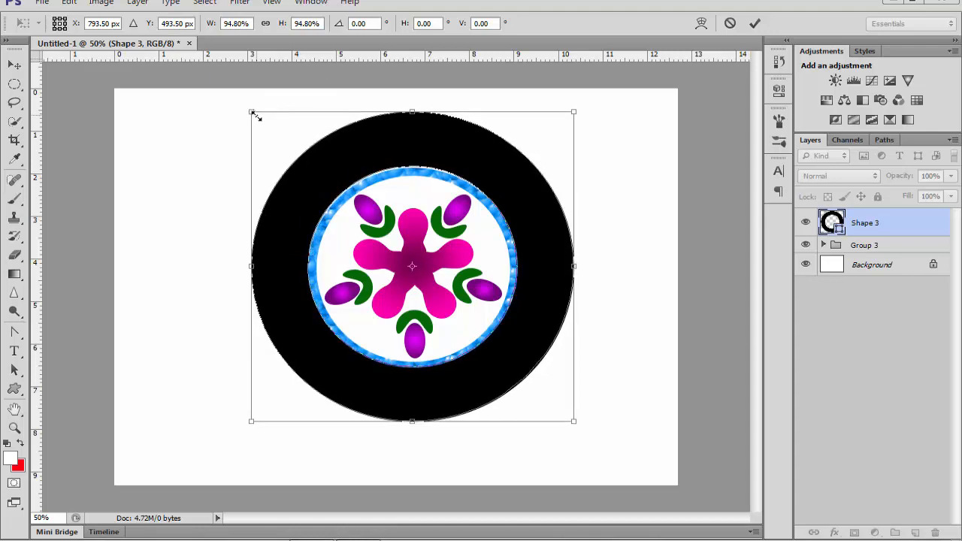
key("Down")
key("Down")
key("Down")
key("Down")
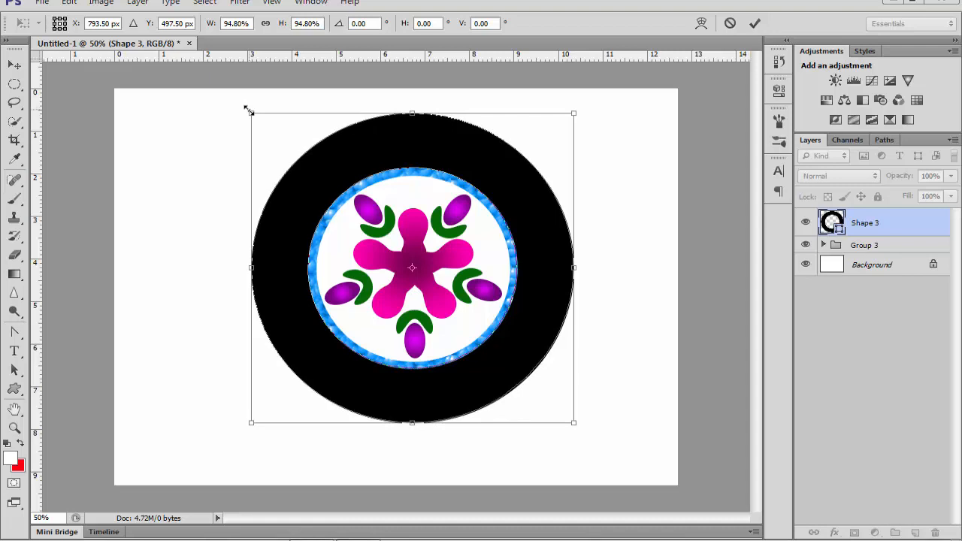
Reduce the black ring proportionally to 94.14%, nudge its centre to X 794.5 px, Y 496.5 px, and apply the transformation
left_click_drag(249, 112, 251, 113)
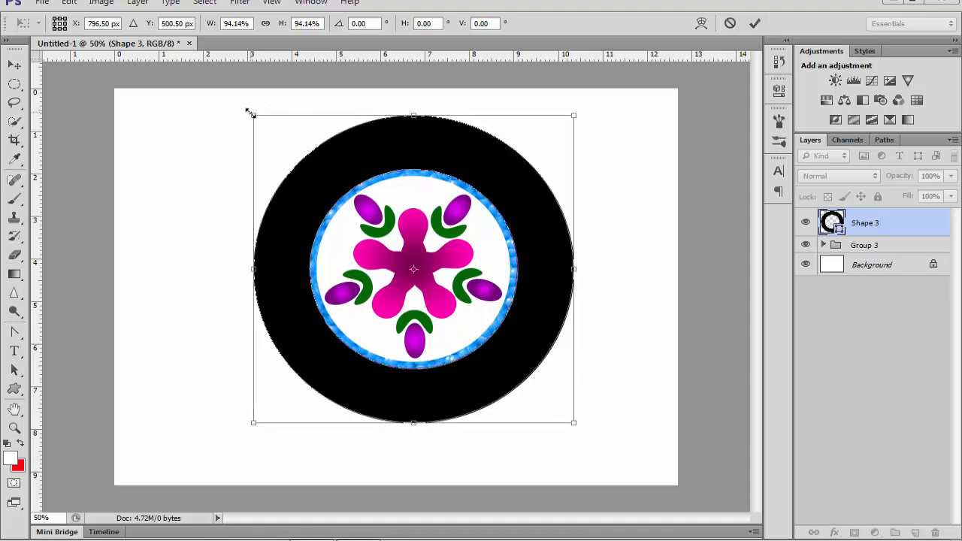
key("Up")
key("Up")
key("Up")
key("Up")
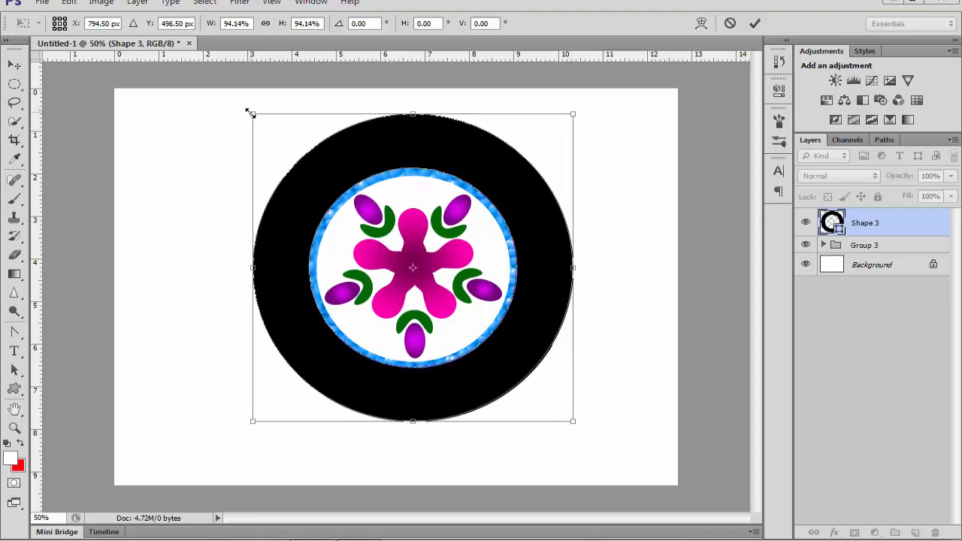
key("Left")
key("Left")
key("Left")
key("Left")
key("Up")
key("Up")
key("Down")
key("Down")
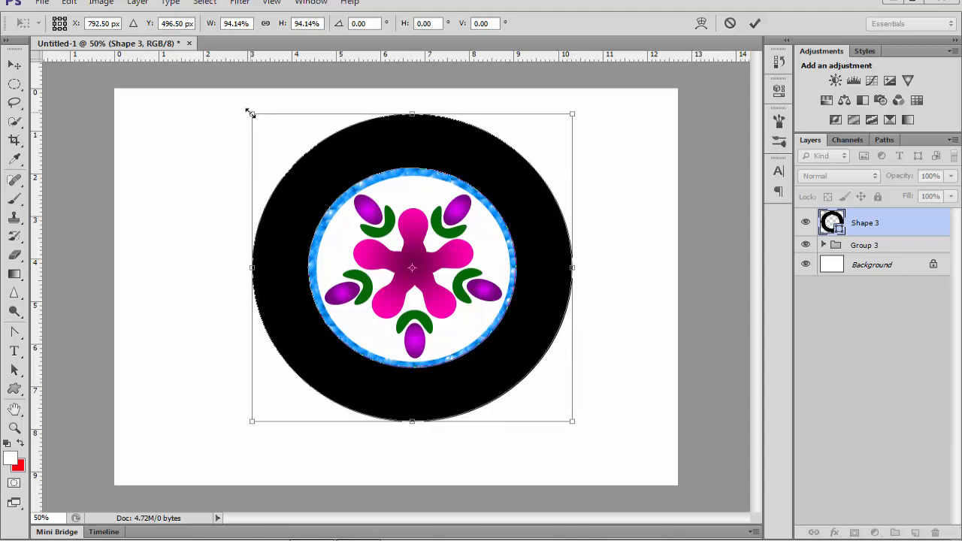
key("Right")
key("Right")
key("Right")
key("Right")
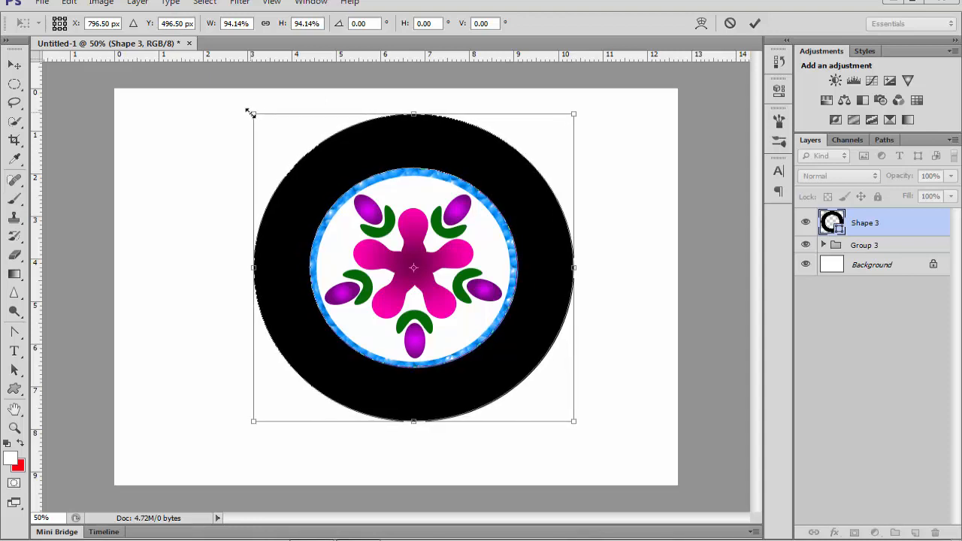
key("Left")
key("Left")
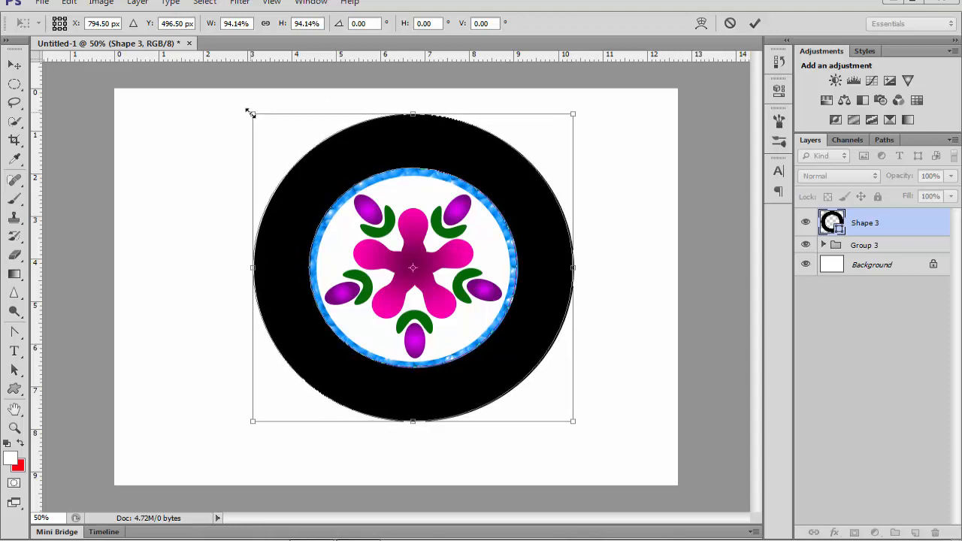
left_click(14, 66)
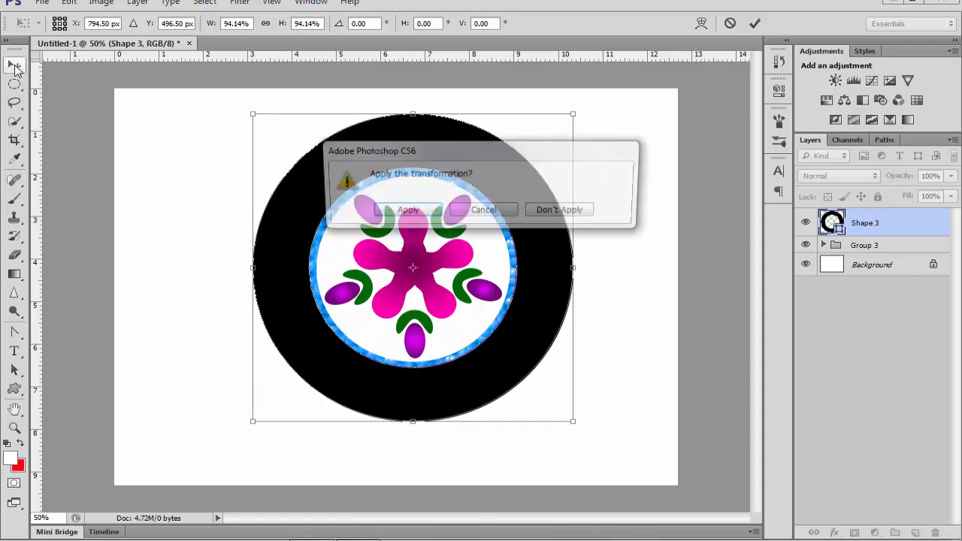
left_click(404, 212)
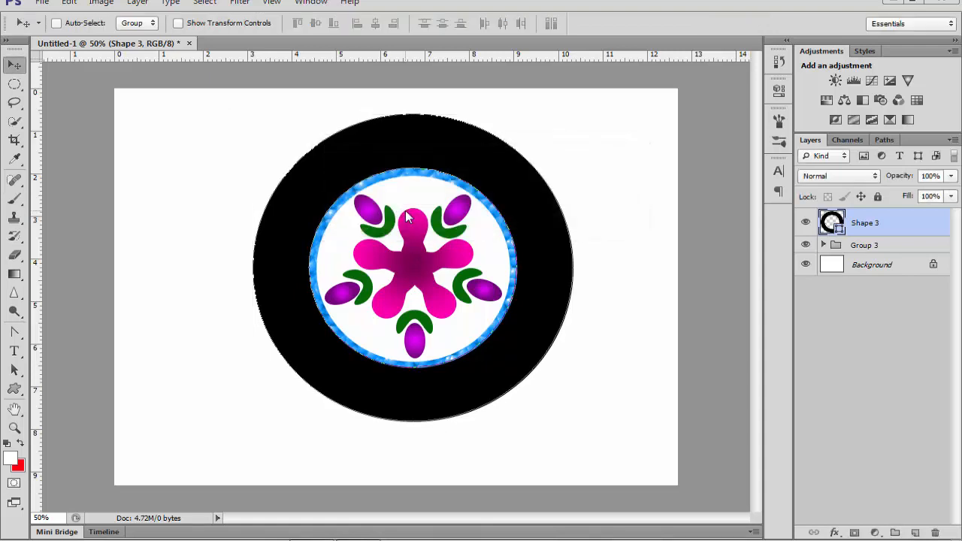
Recolour the thick black ring bright yellow, hex fafd00
double_click(833, 221)
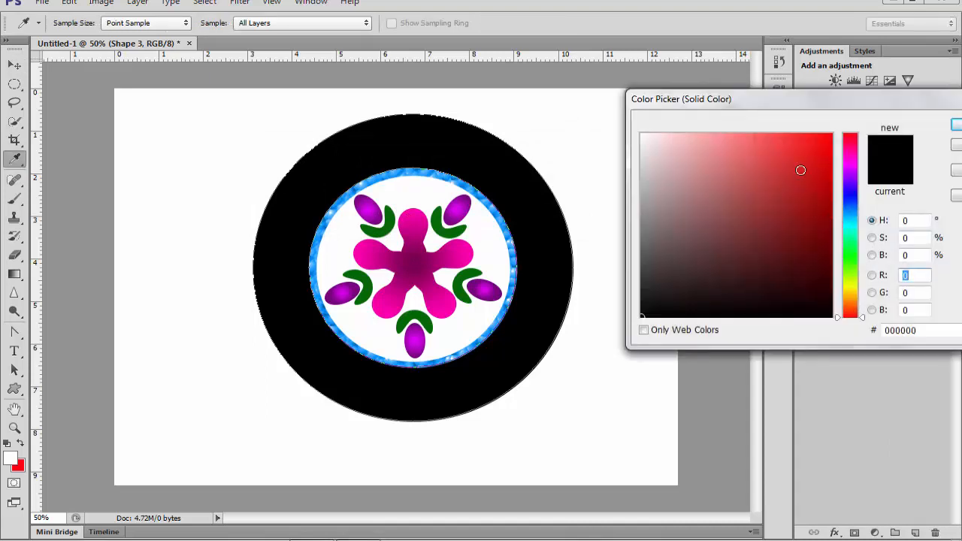
left_click(853, 286)
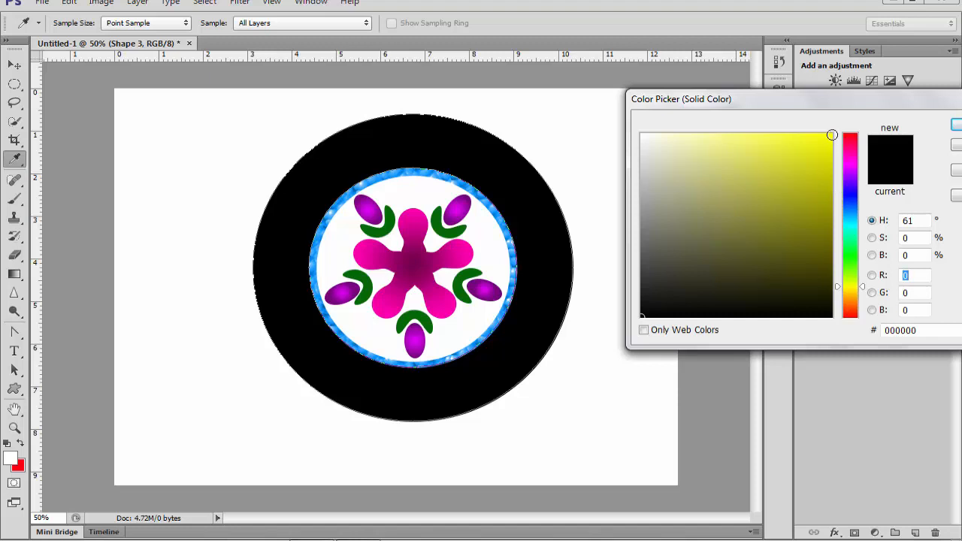
left_click(832, 135)
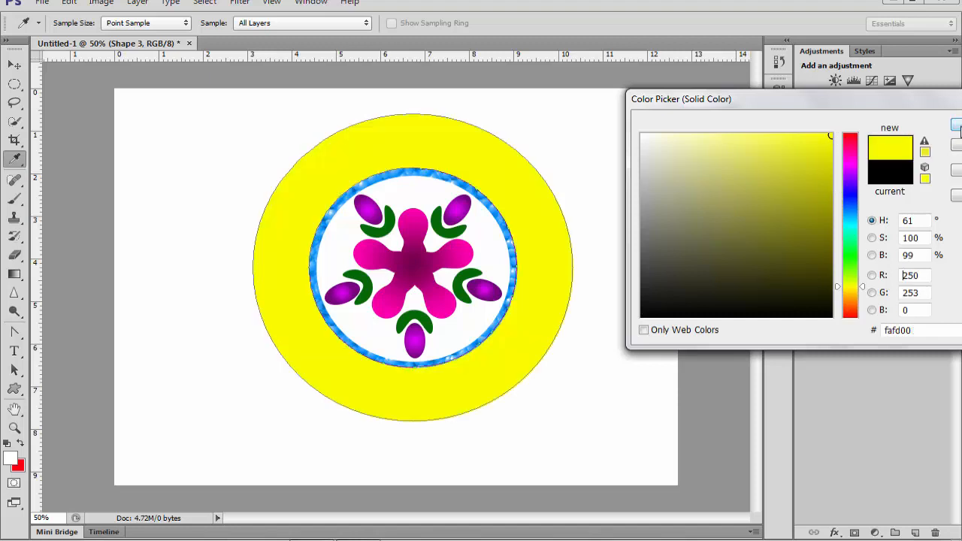
left_click(956, 129)
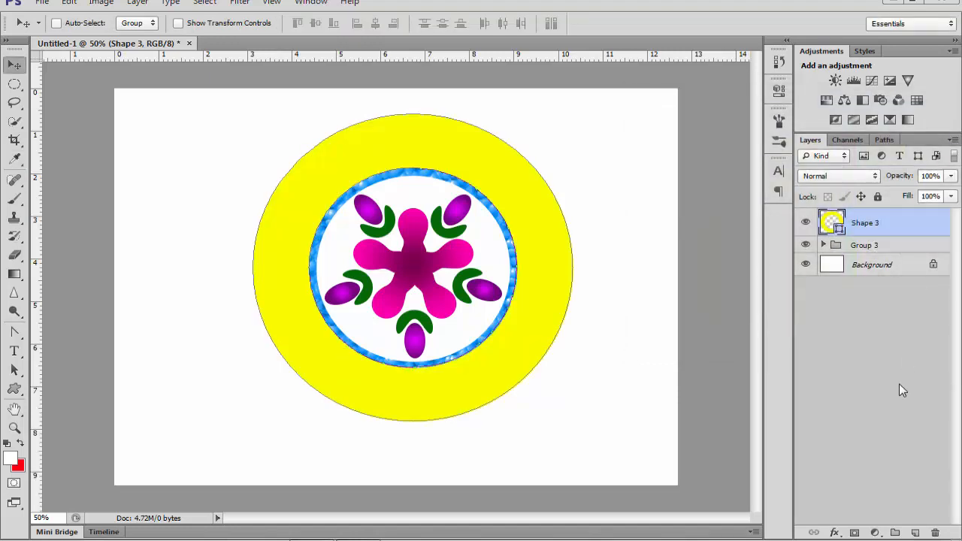
Add a Pattern Overlay with the bubbly blue-grey pattern to the yellow ring, using Luminosity blend mode and 146% scale
left_click(835, 531)
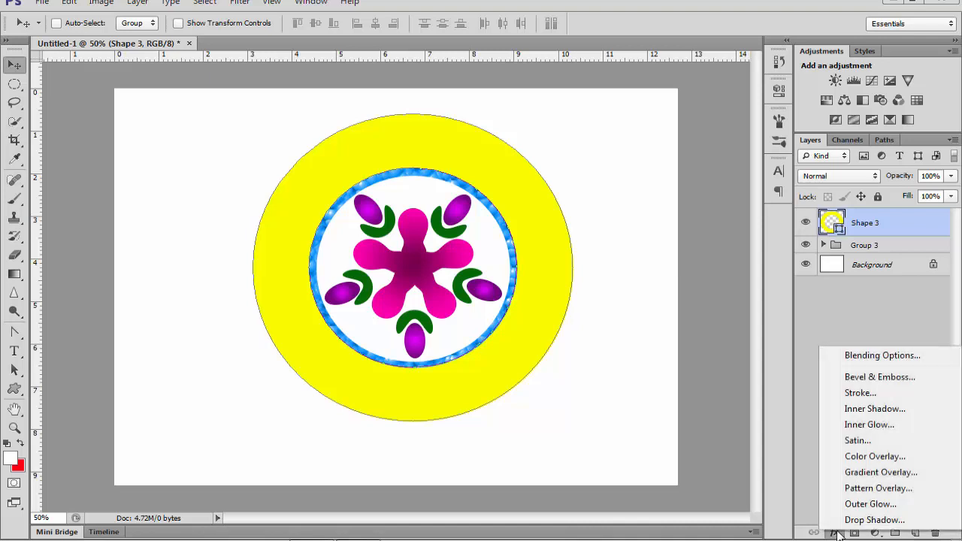
left_click(890, 495)
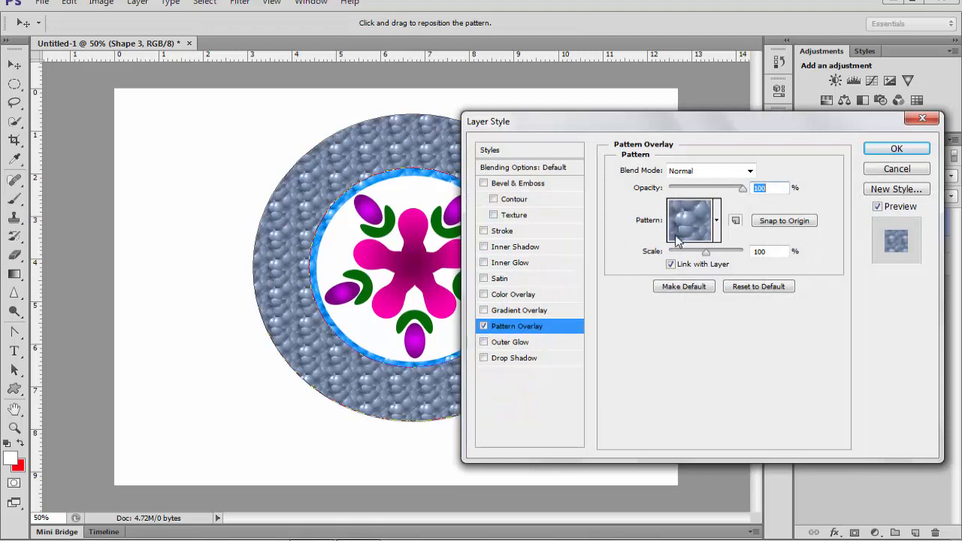
left_click(749, 172)
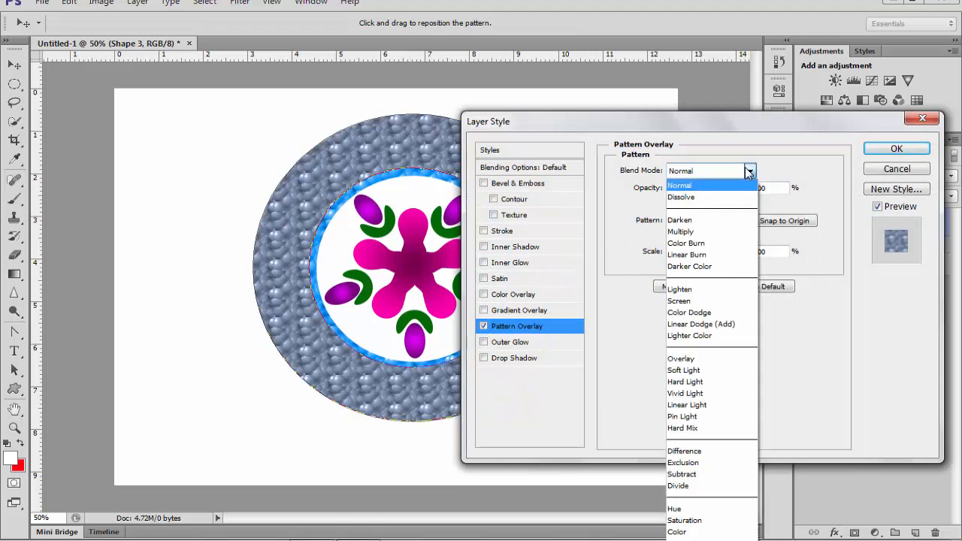
left_click(712, 539)
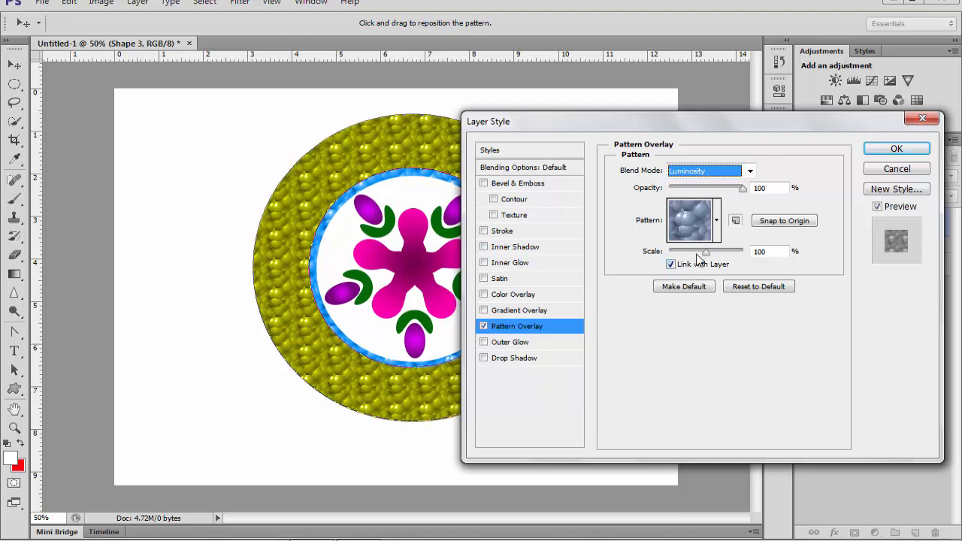
mouse_move(709, 255)
left_mouse_down()
mouse_move(772, 267)
mouse_move(687, 263)
mouse_move(708, 260)
left_mouse_up()
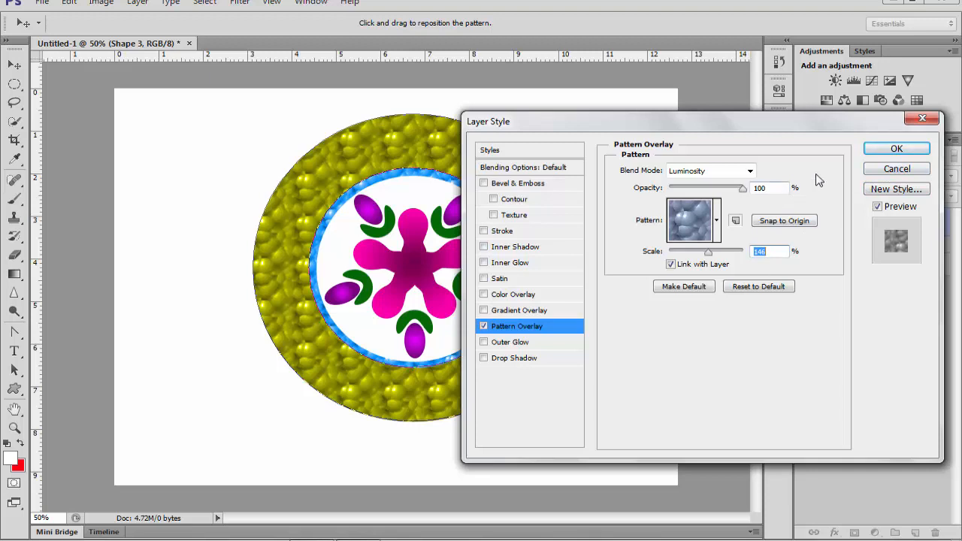
left_click(895, 149)
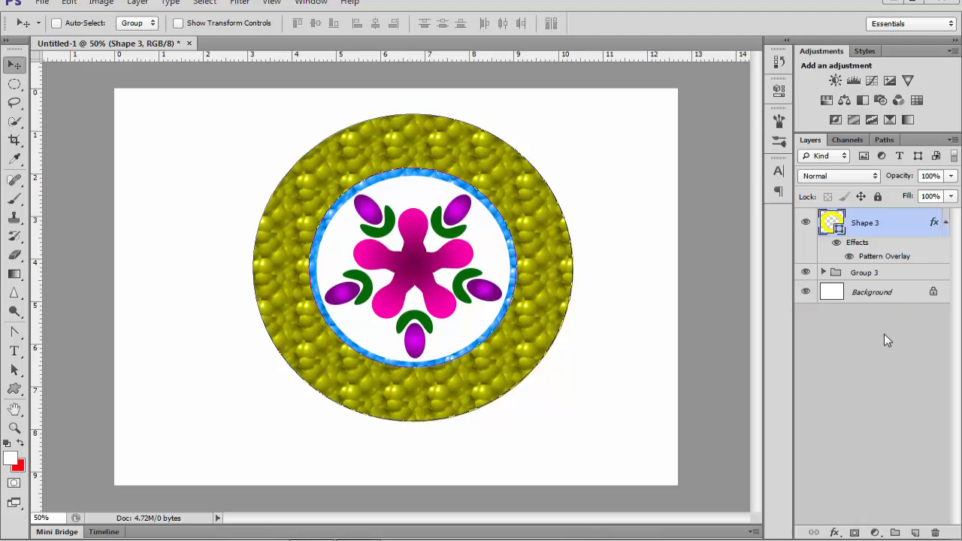
Collapse the yellow ring layer's effects list and group the layer with Group 3
left_click(947, 224)
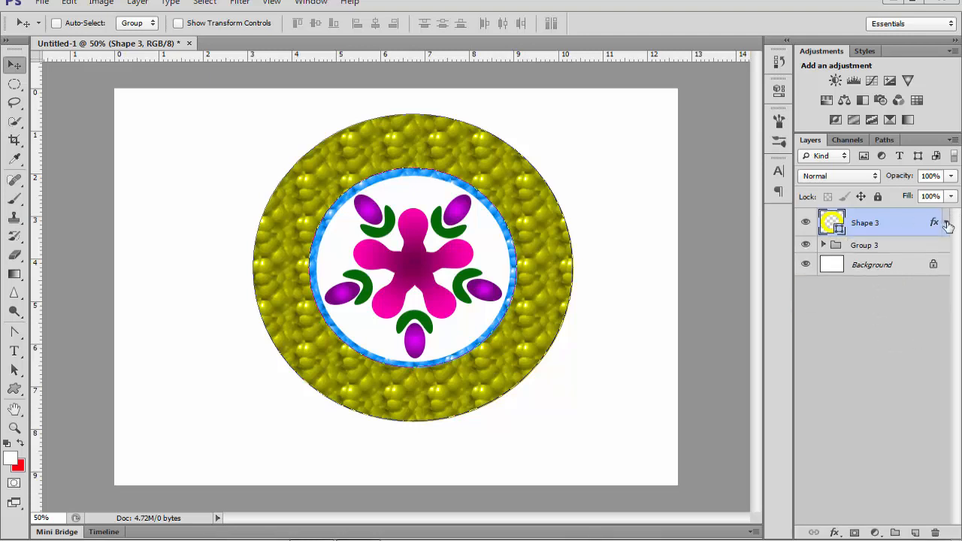
left_click(884, 251, "shift")
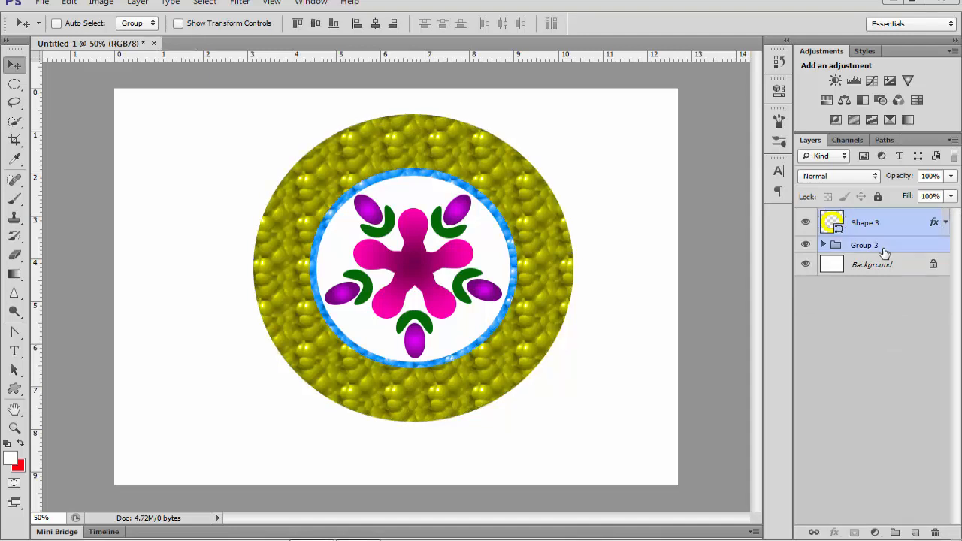
key("ctrl+g")
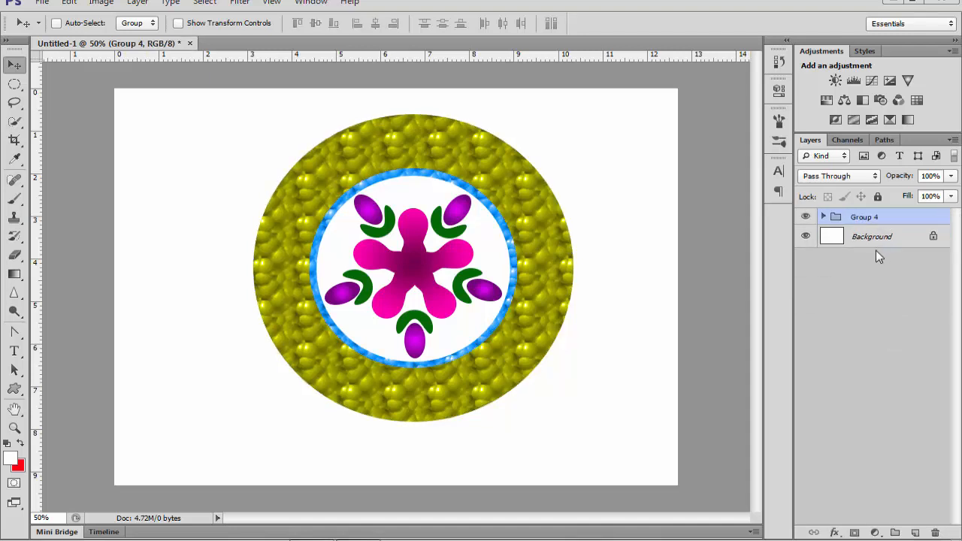
Scale the whole grouped graphic down proportionally to about 92% and apply the transformation
key("ctrl+t")
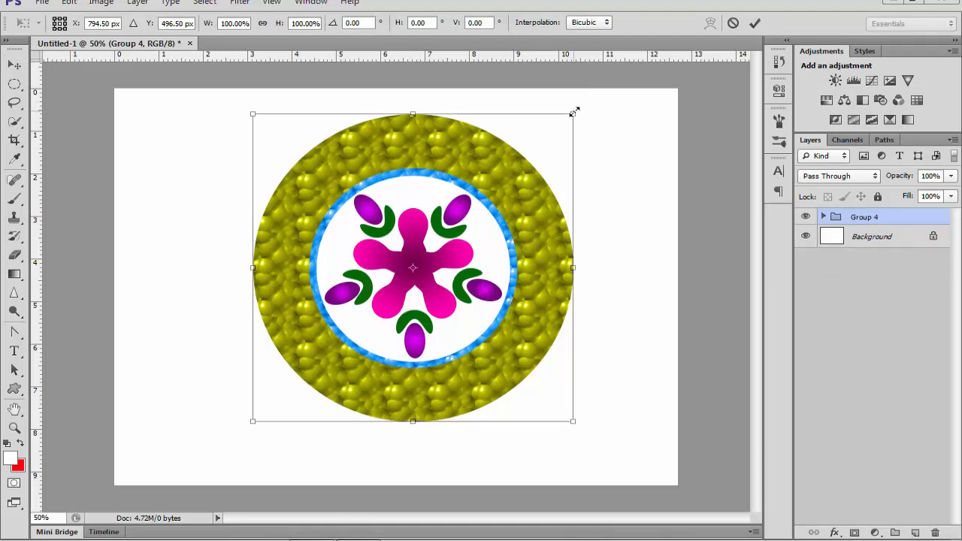
left_click_drag(574, 112, 551, 138)
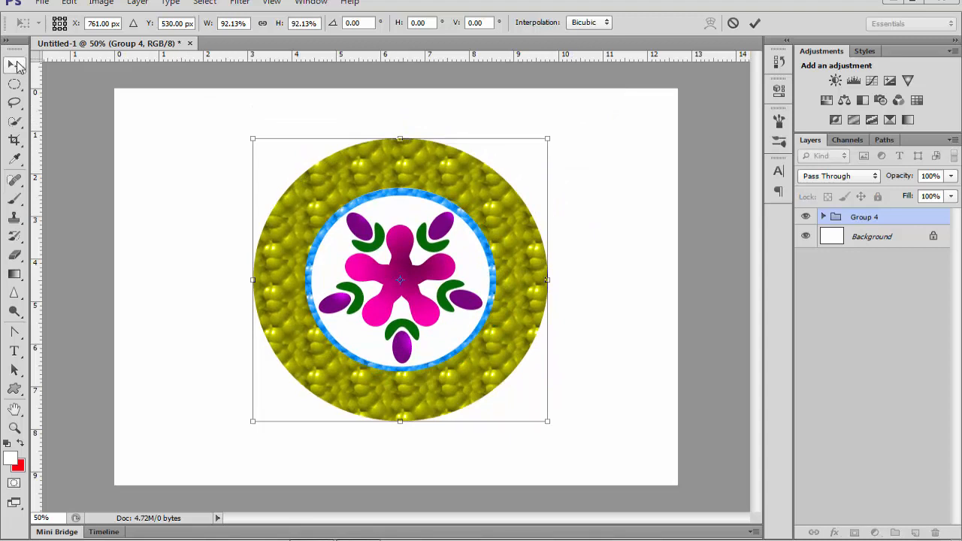
left_click(16, 66)
left_click(421, 210)
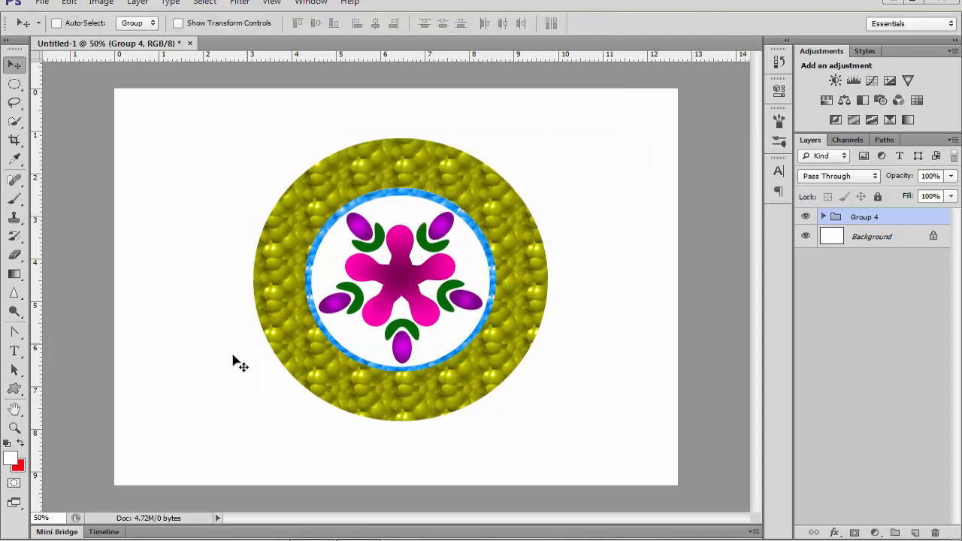
Draw a black ring about 900 px across over the graphic using the thin circle frame custom shape
left_click(15, 388)
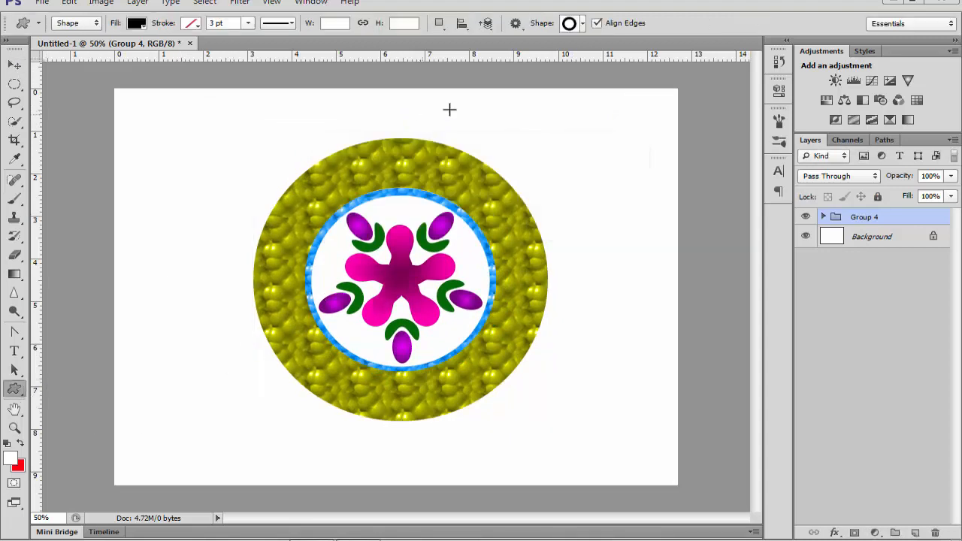
left_click(584, 23)
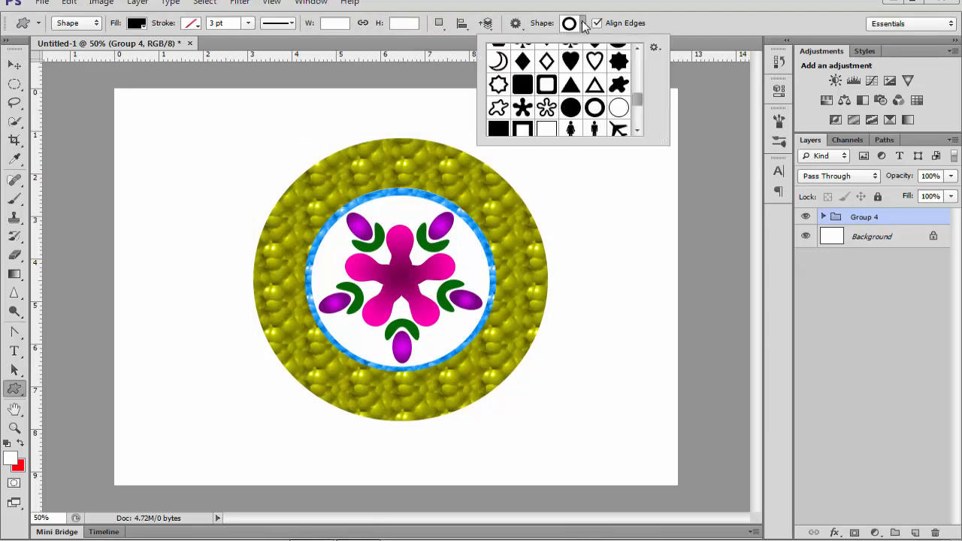
left_click(618, 110)
left_click_drag(253, 131, 737, 453)
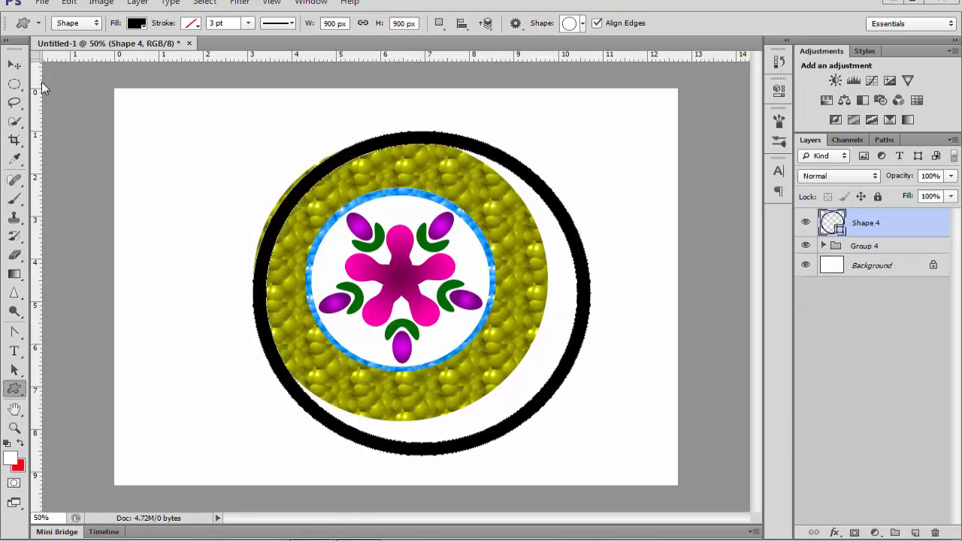
Nudge the thin black ring up and left until it surrounds the patterned yellow ring, centred at X 766 px, Y 530 px
left_click(12, 66)
key("Up")
key("Up")
key("Up")
key("Up")
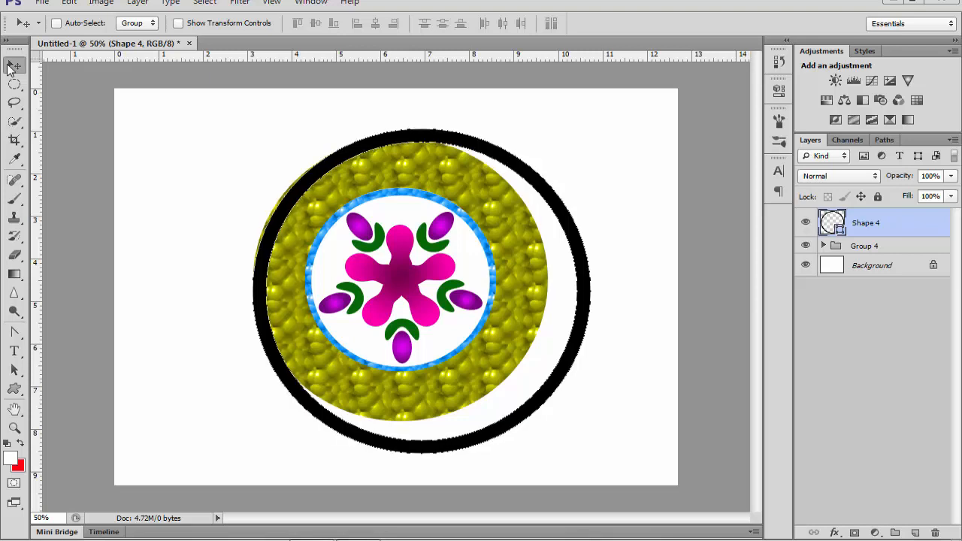
key("Left")
key("Left")
key("Left")
key("Left")
key("Left")
key("Left")
key("Left")
key("Left")
key("Left")
key("Left")
key("Left")
key("Left")
key("Left")
key("Left")
key("Left")
key("Left")
key("Left")
key("Left")
key("Left")
key("Left")
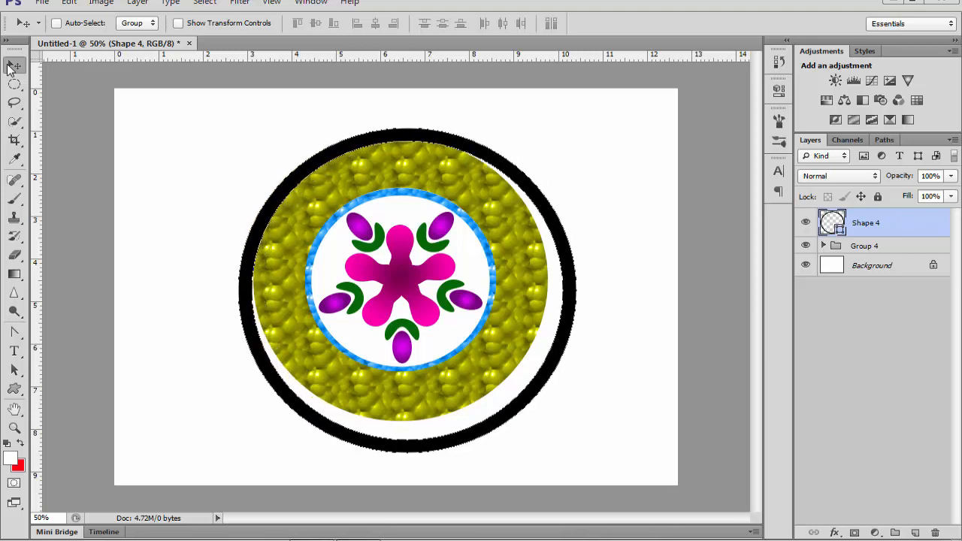
key("Up")
key("Up")
key("Up")
key("Up")
key("Up")
key("Up")
key("Up")
key("Up")
key("Up")
key("Up")
key("Up")
key("Up")
key("Up")
key("Up")
key("Up")
key("Up")
key("Up")
key("Up")
key("Up")
key("Up")
key("Up")
key("Up")
key("Up")
key("Up")
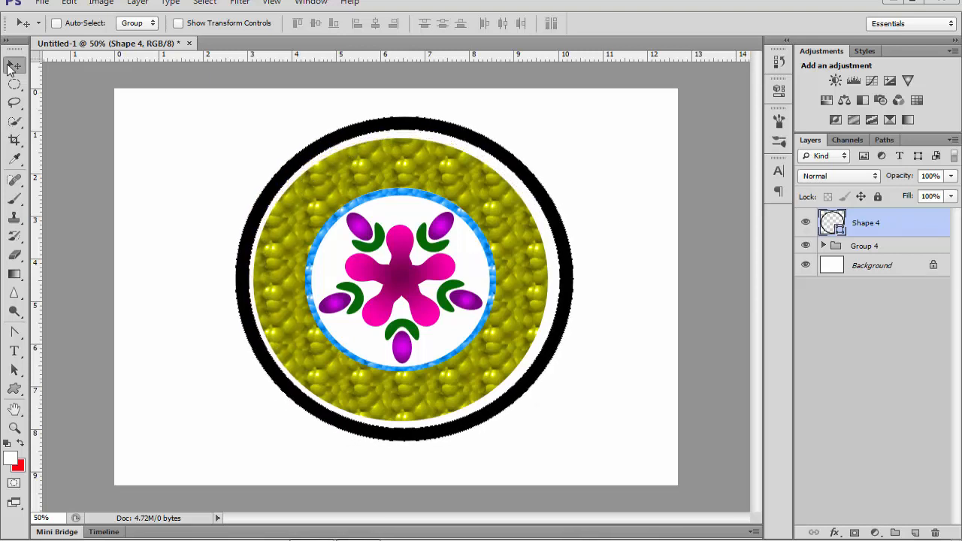
key("Left")
key("Left")
key("Left")
key("Left")
key("Left")
key("Left")
key("Left")
key("Left")
key("Down")
key("Down")
Shrink the thin black ring to 94.33%, nudge its centre to X 759.5 px, Y 525.5 px, and apply the transformation
key("ctrl+t")
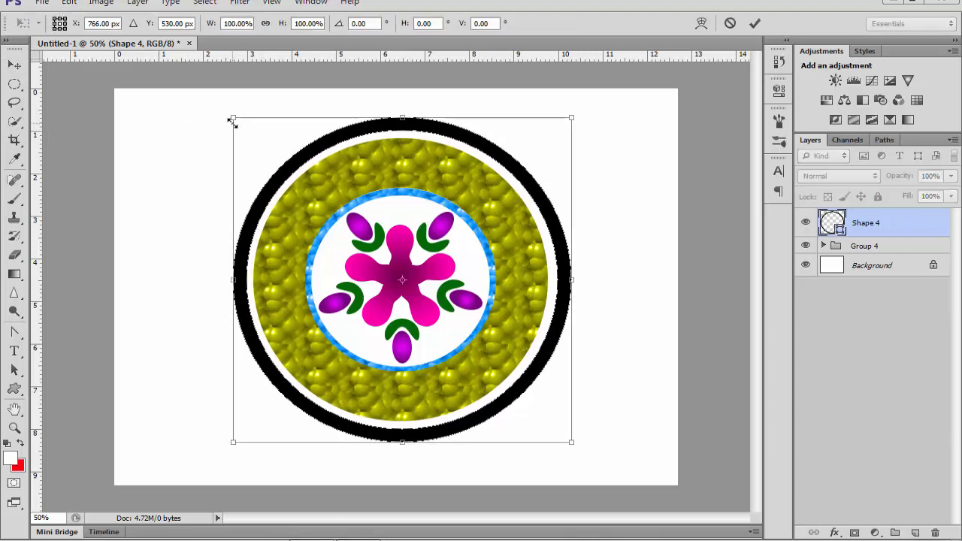
left_click_drag(234, 125, 240, 125)
key("shift+Left")
key("shift+Up")
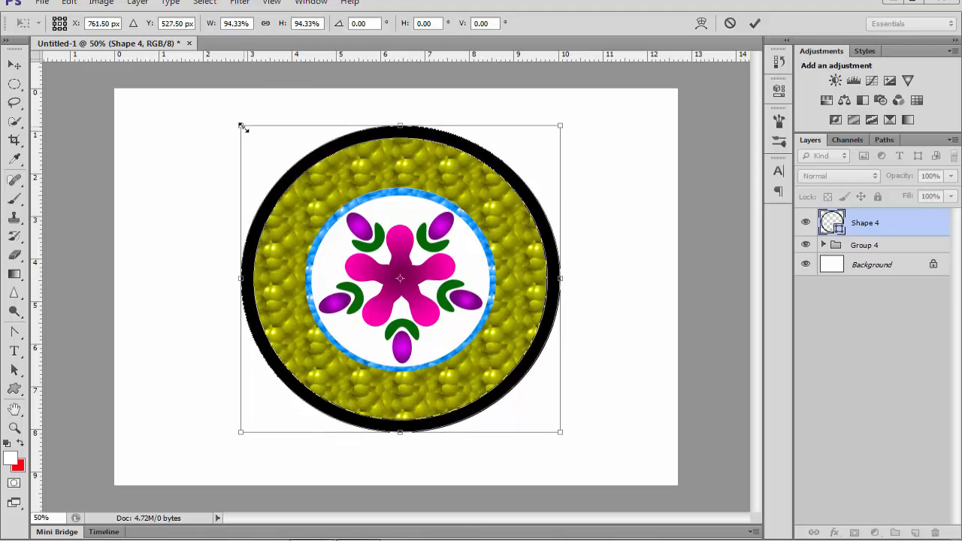
key("Up")
key("Up")
key("Return")
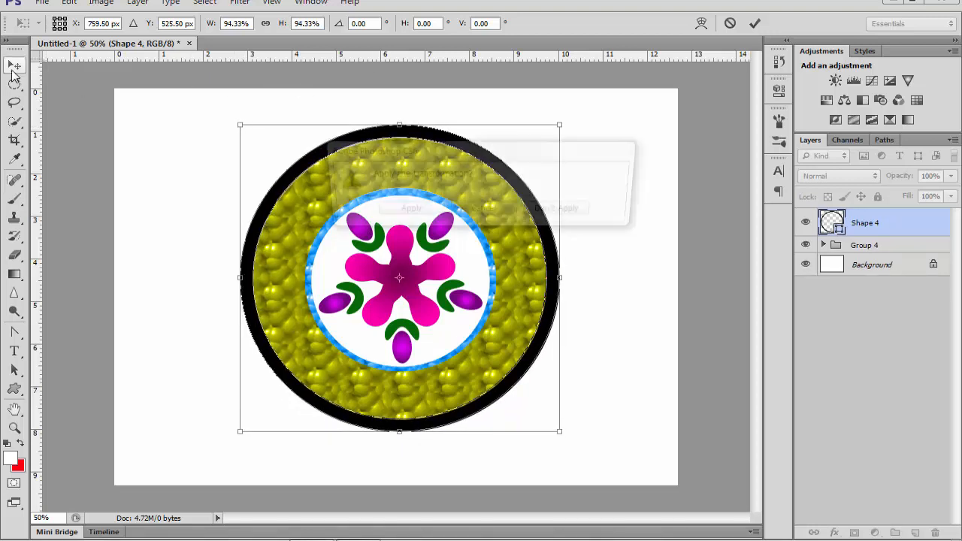
key("t")
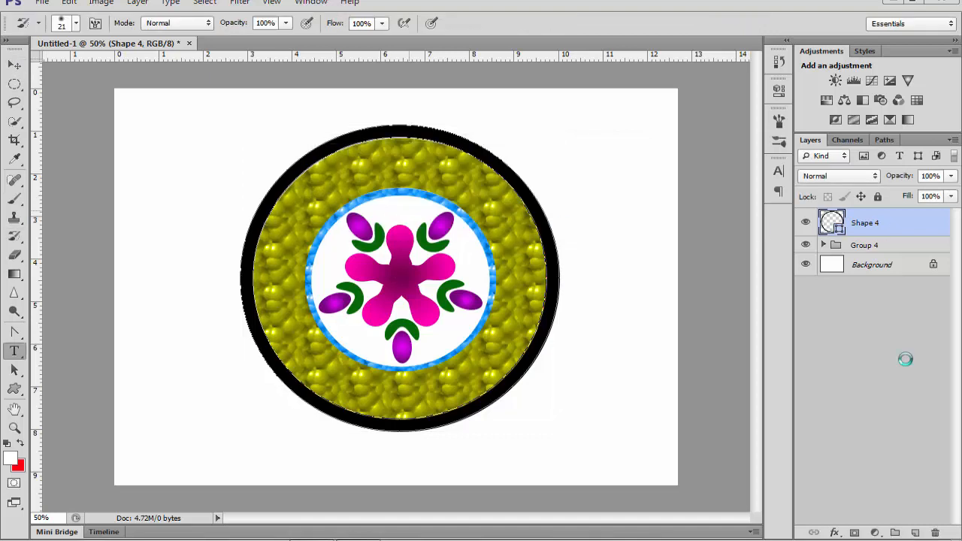
Shrink the black outer ring to 99.29%, nudge its centre to X 760.5 px, Y 524.5 px, and apply the transformation
key("v")
key("ctrl+t")
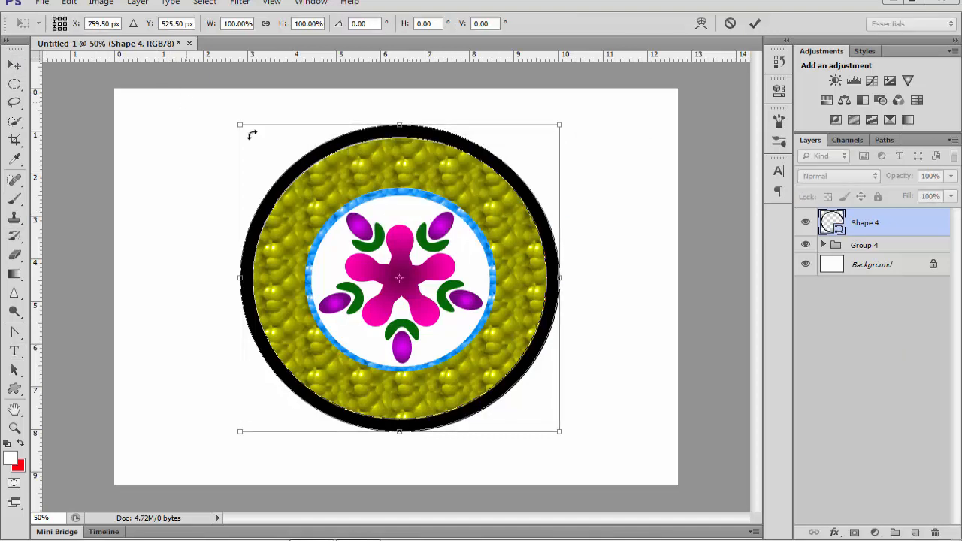
left_click_drag(243, 127, 245, 133)
key("Up")
key("Up")
key("Left")
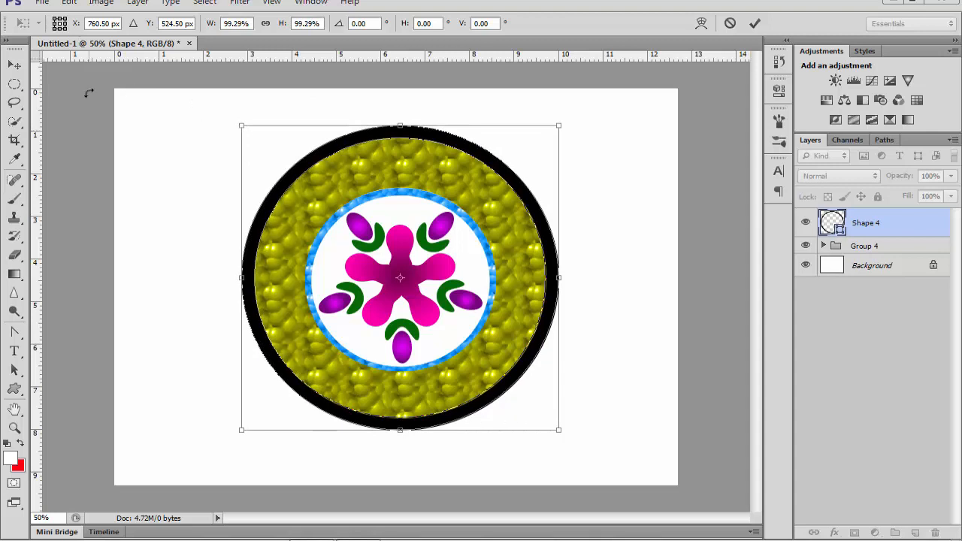
key("Return")
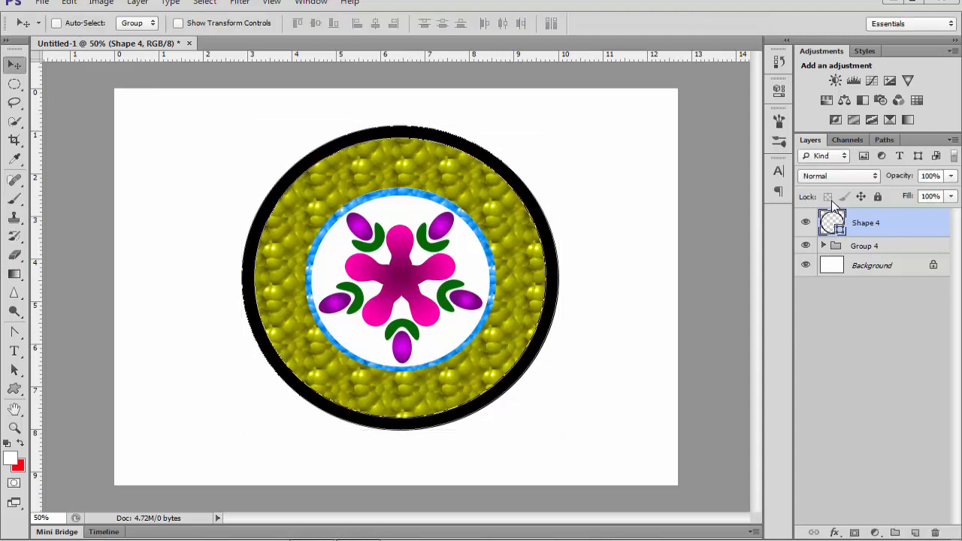
Recolour the black outer ring to orange-red ff5502
double_click(832, 223)
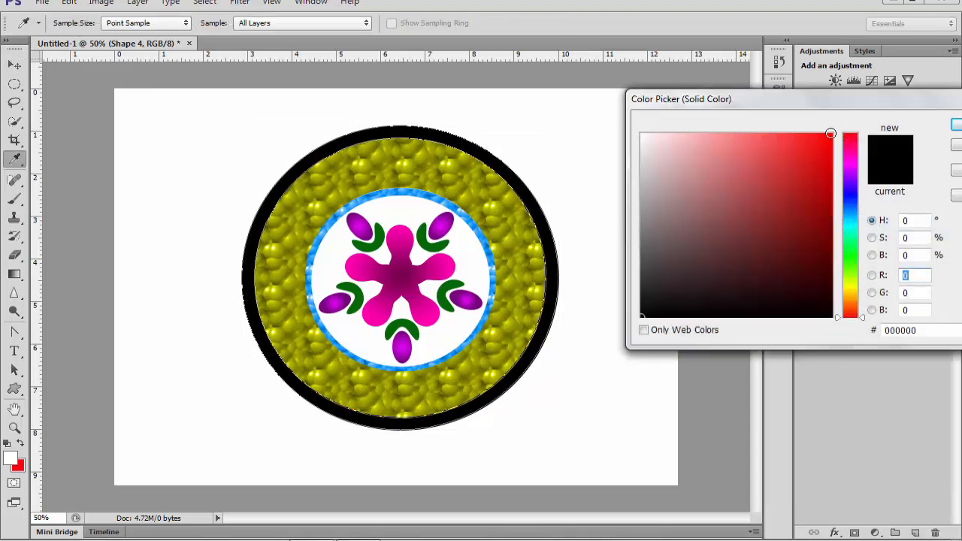
left_click(829, 134)
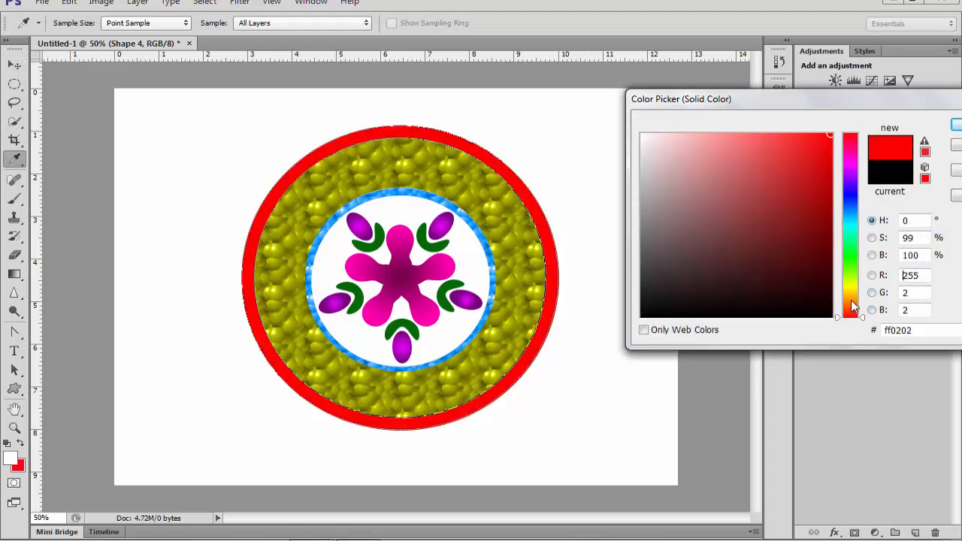
left_click(851, 303)
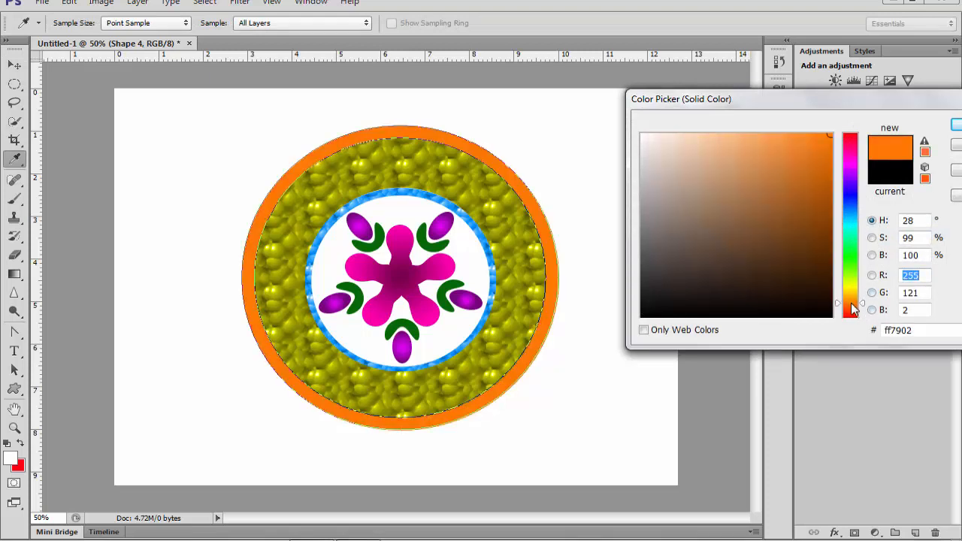
left_click(852, 308)
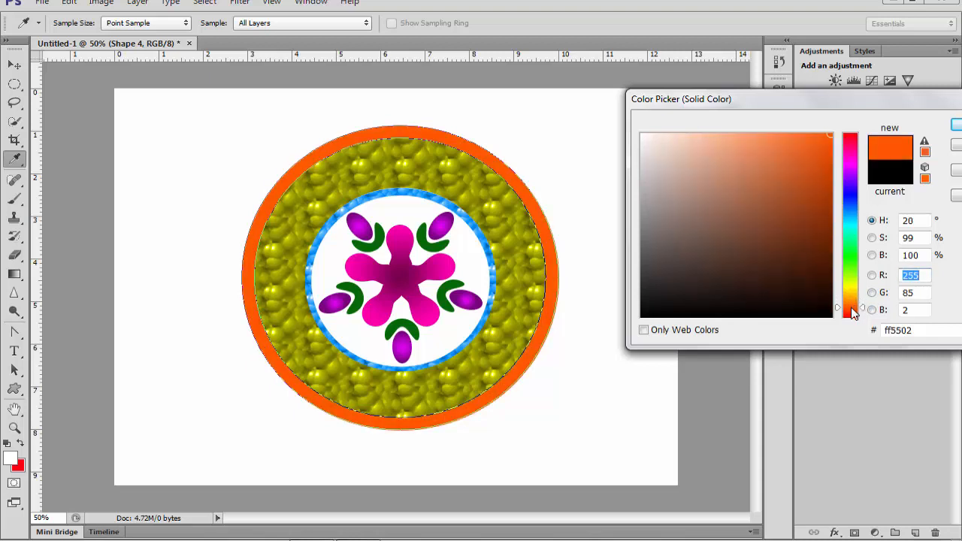
left_click(958, 125)
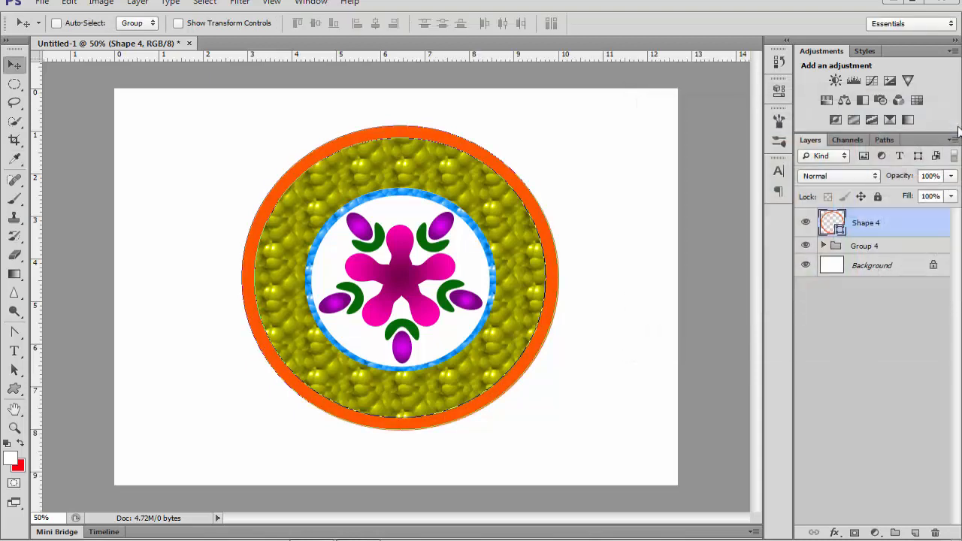
Add a pattern overlay to the orange outer ring with Luminosity blending and about 79% scale, and deselect its layer
left_click(836, 533)
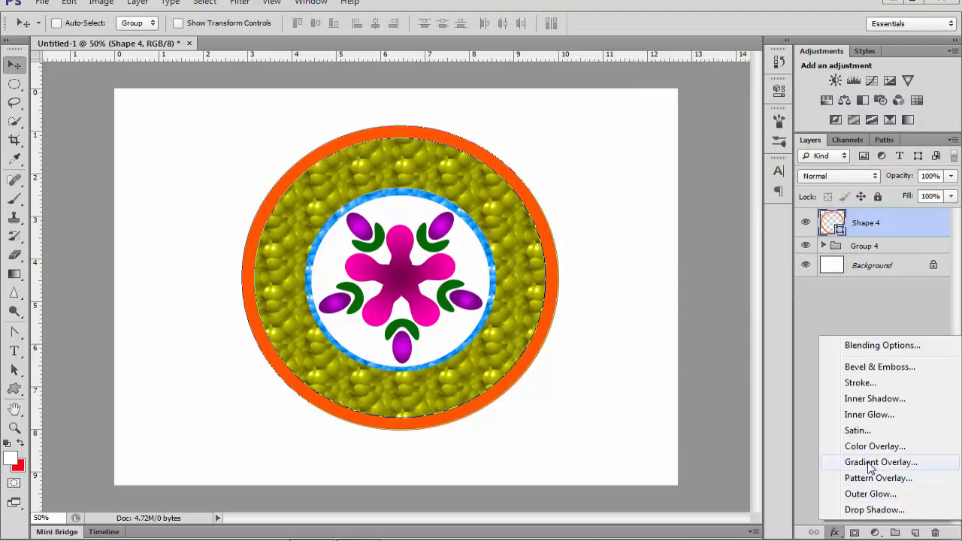
left_click(876, 478)
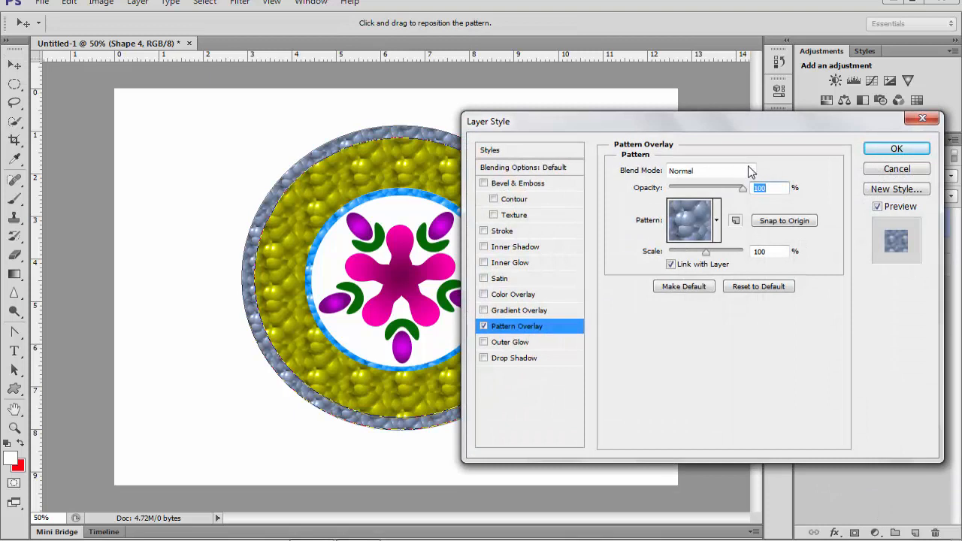
left_click(750, 171)
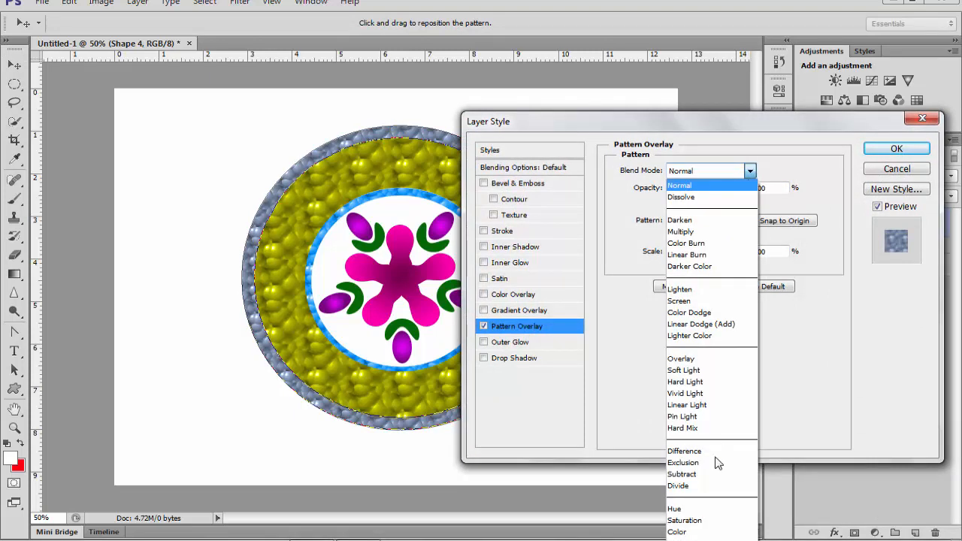
left_click(703, 539)
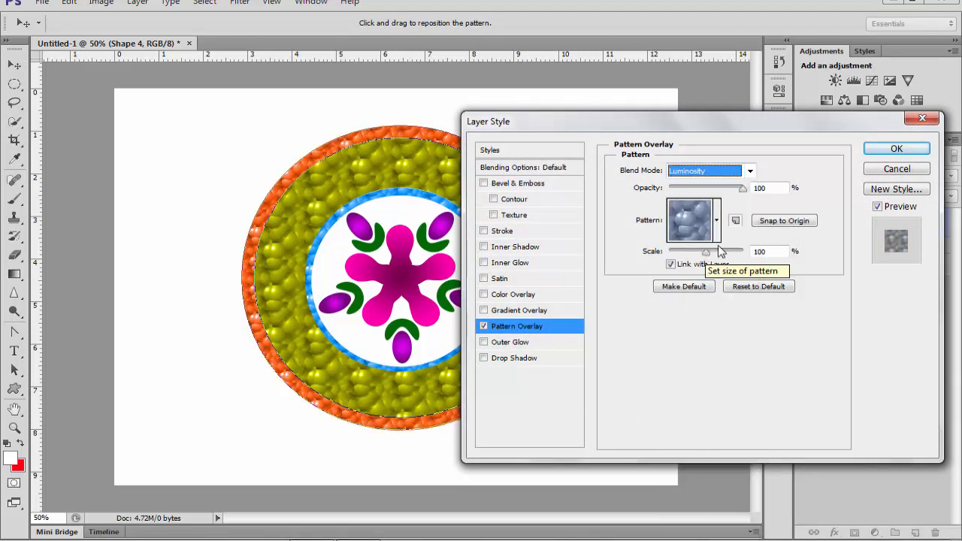
left_click_drag(709, 256, 699, 255)
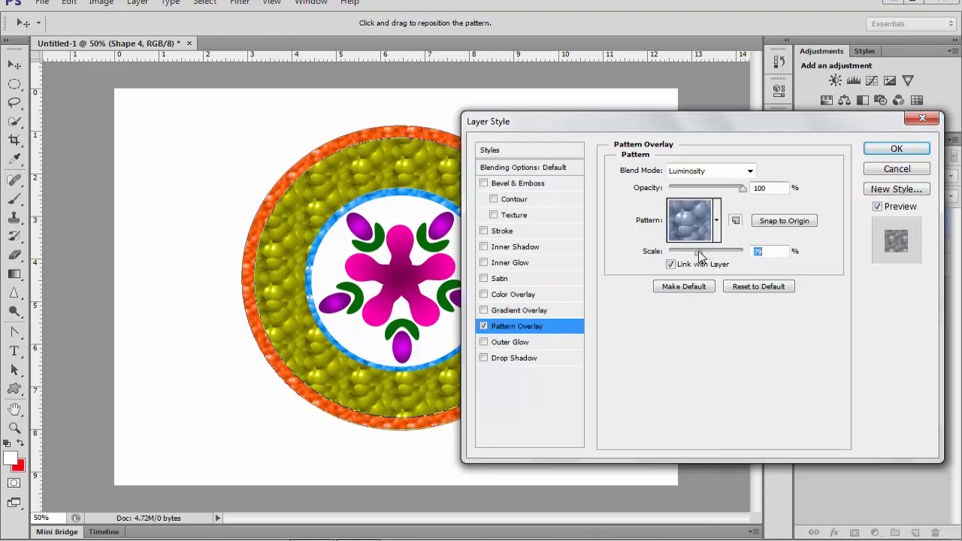
left_click(895, 150)
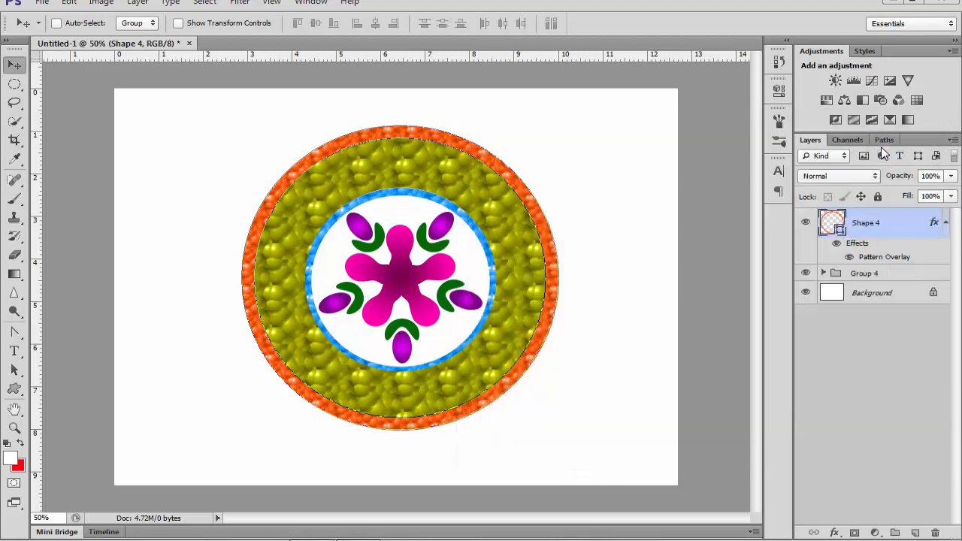
left_click(830, 378)
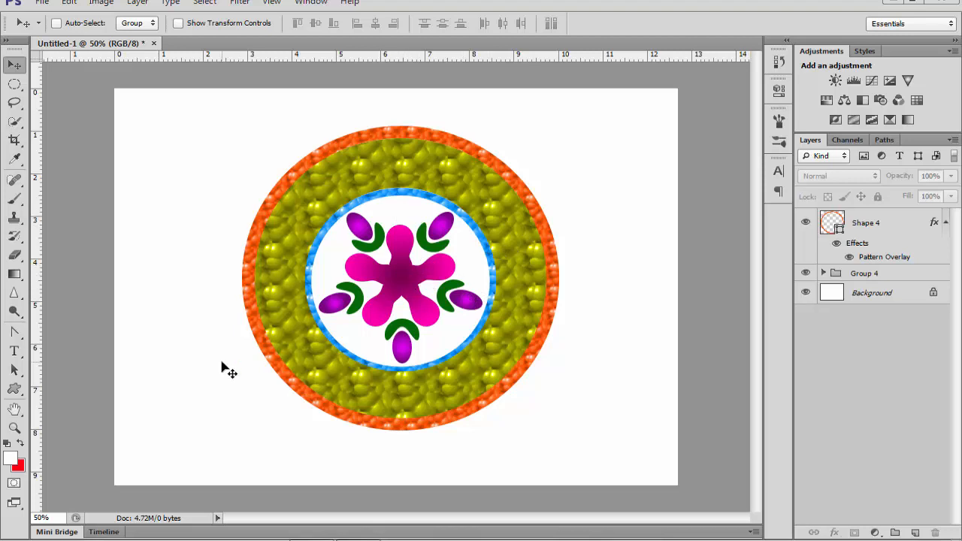
Draw a black rounded rectangle about 268 by 48 px on the white area at the lower right of the rings
left_click(13, 391)
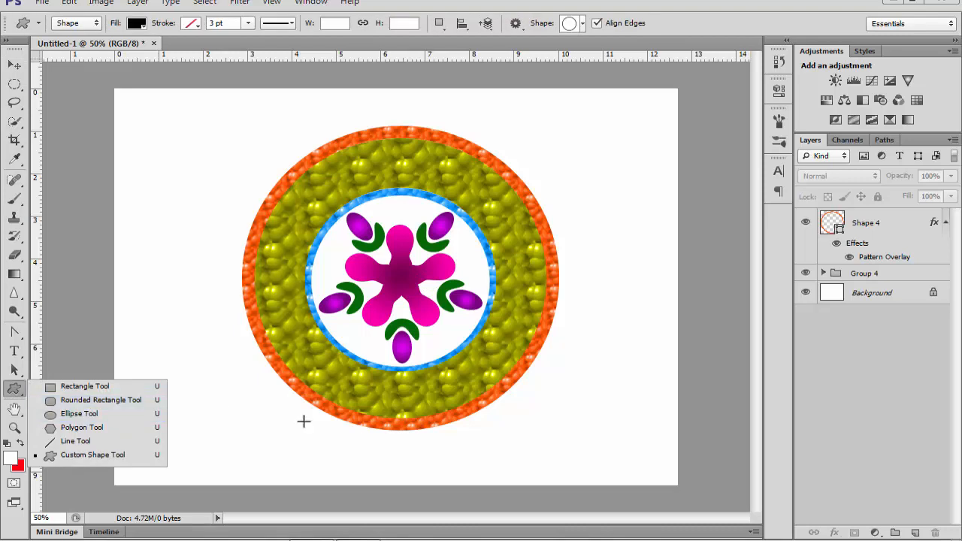
left_click(131, 407)
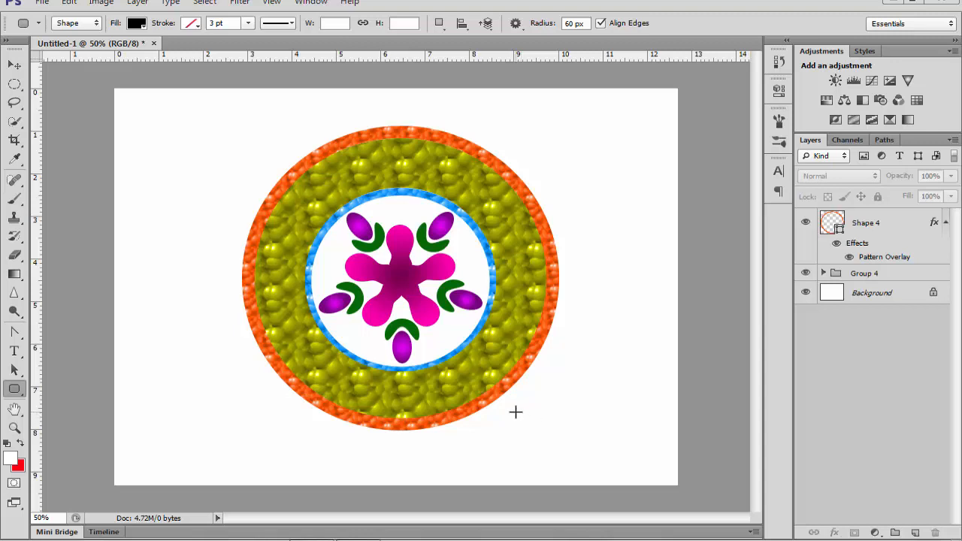
left_click_drag(515, 411, 615, 430)
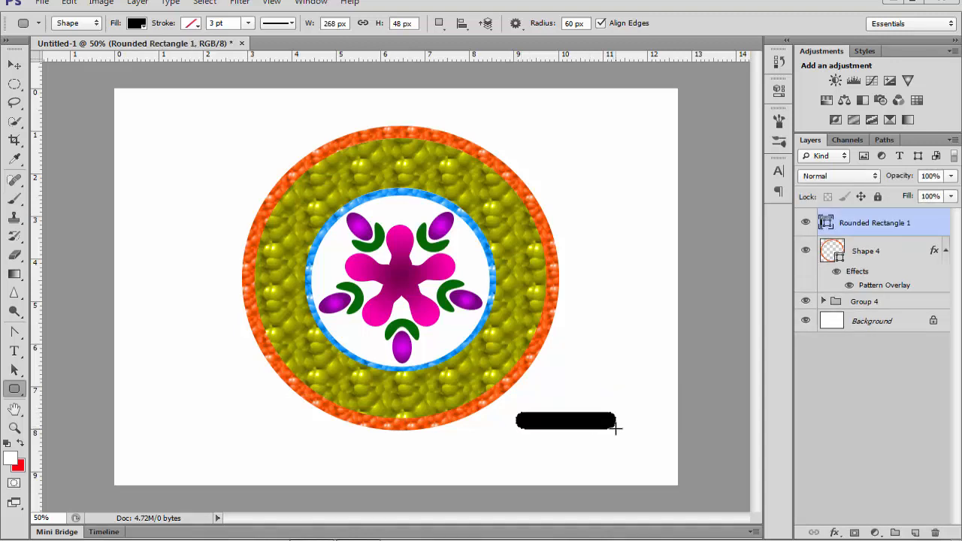
Taper the rounded rectangle's right end to a point with a Perspective transformation and apply it
key("ctrl+t")
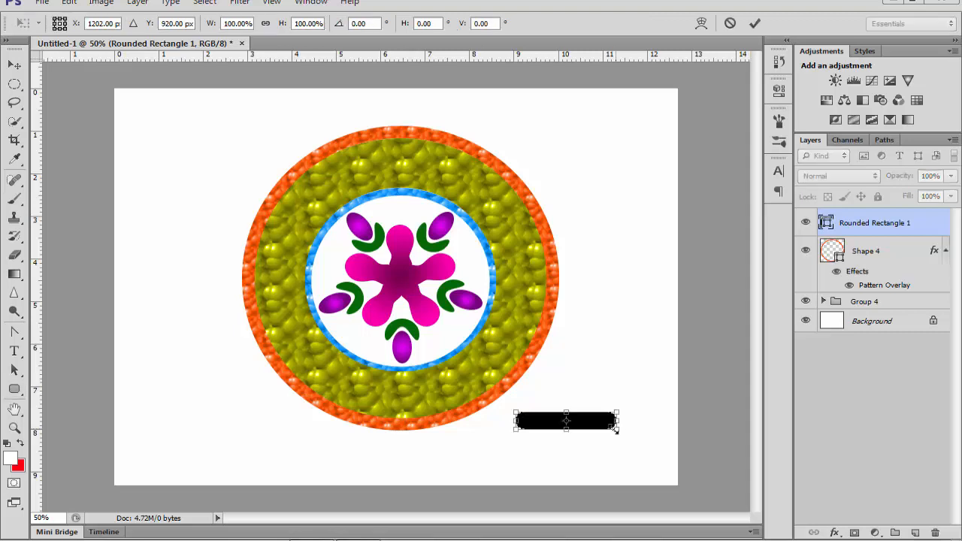
right_click(595, 424)
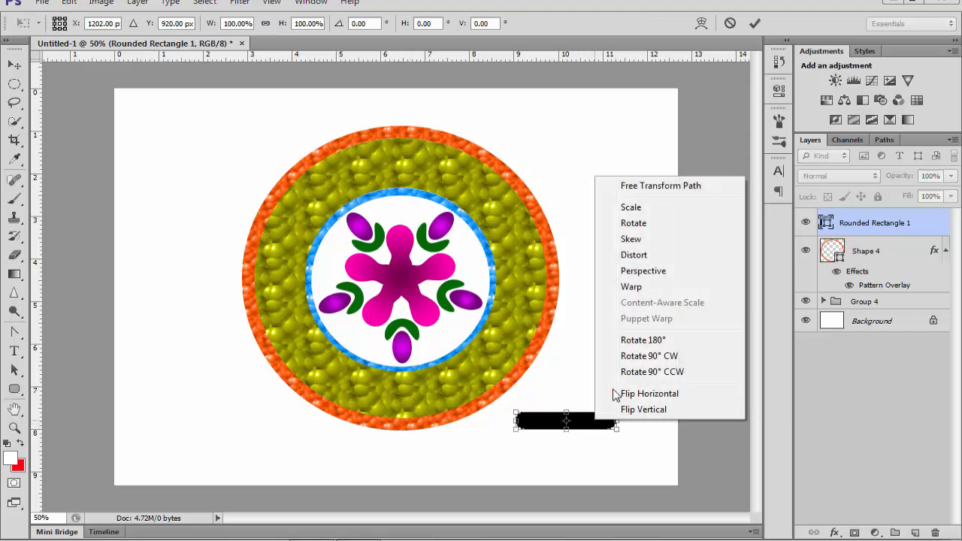
left_click(637, 275)
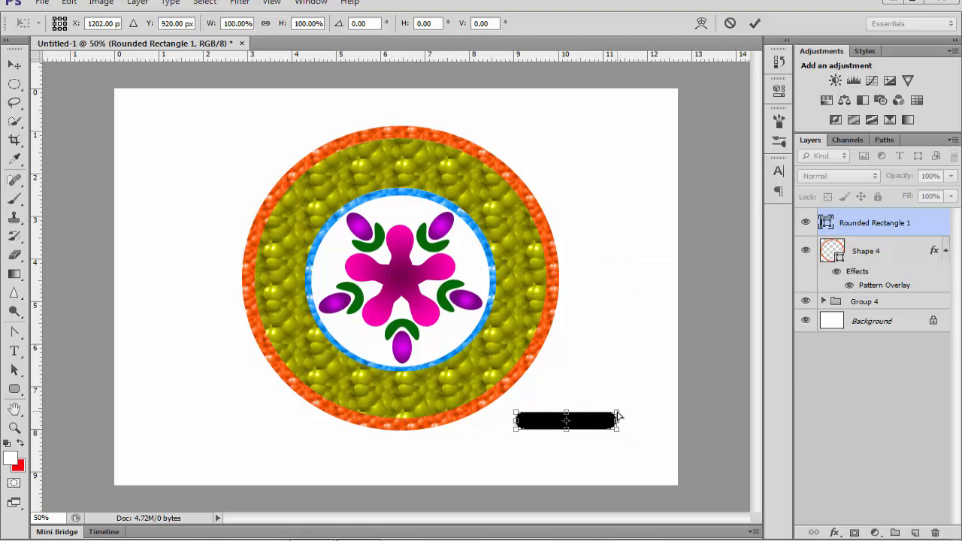
left_click_drag(617, 416, 618, 421)
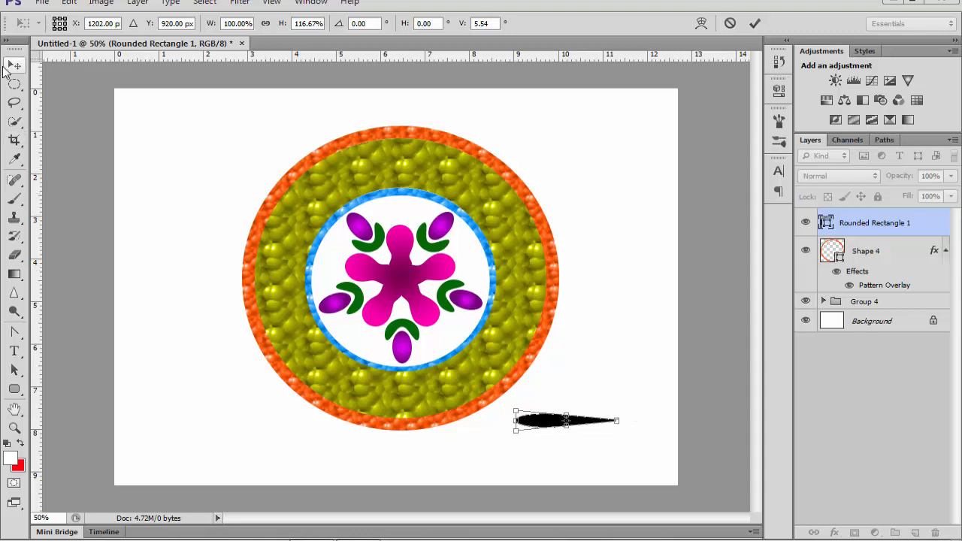
left_click(11, 67)
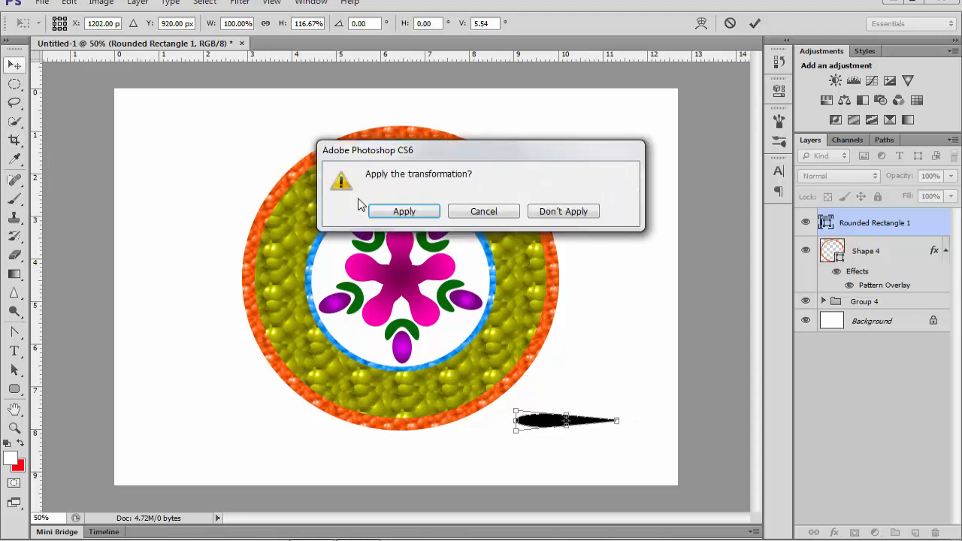
left_click(413, 214)
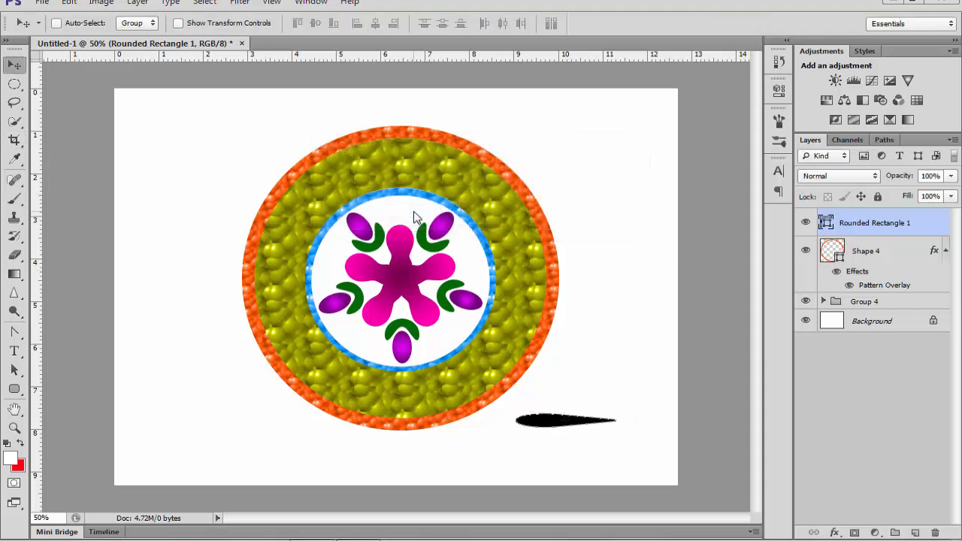
Recolour the tapered petal shape to golden orange fbac02
double_click(828, 221)
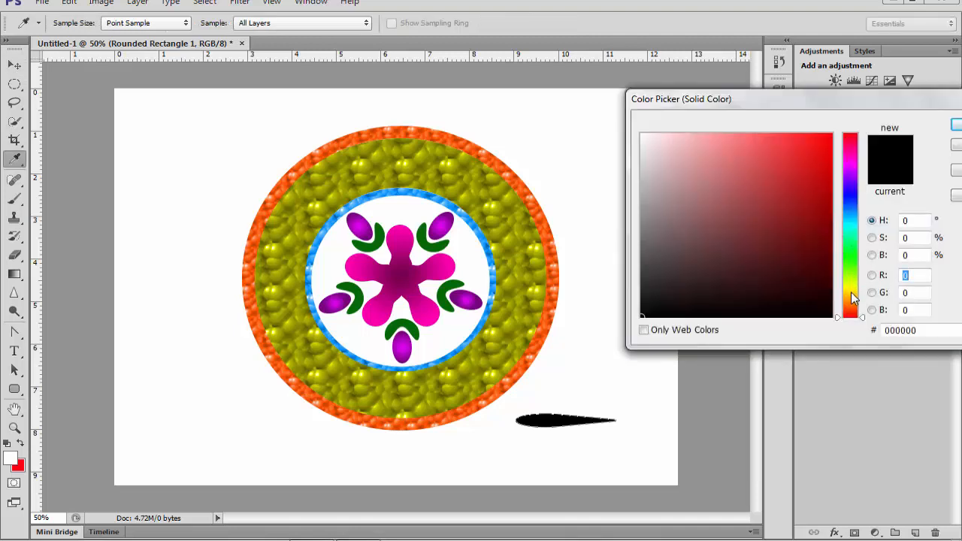
left_click(851, 297)
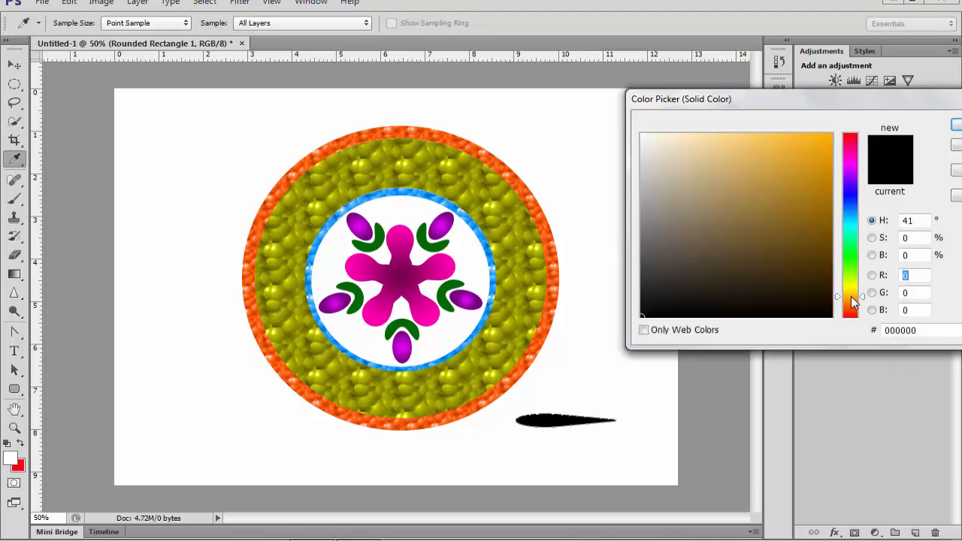
left_click(830, 137)
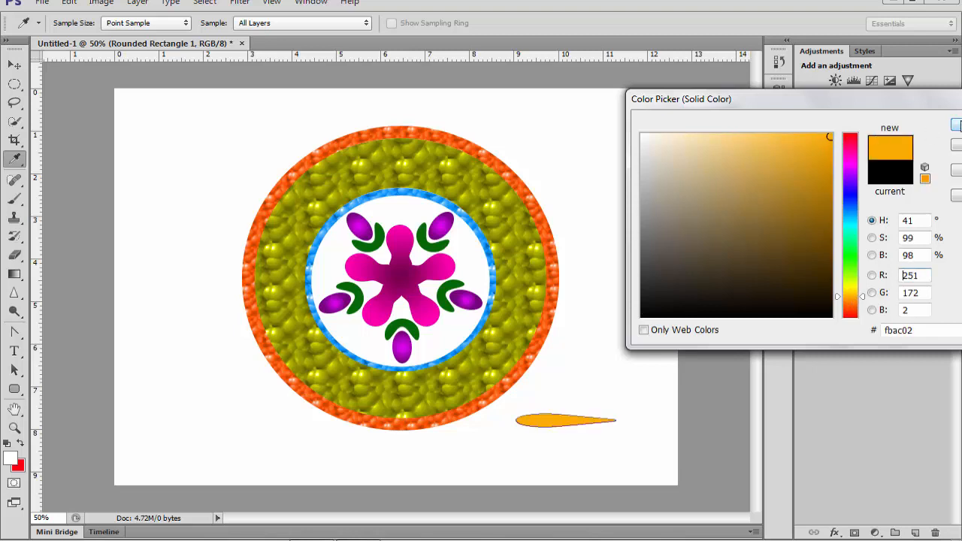
left_click(956, 125)
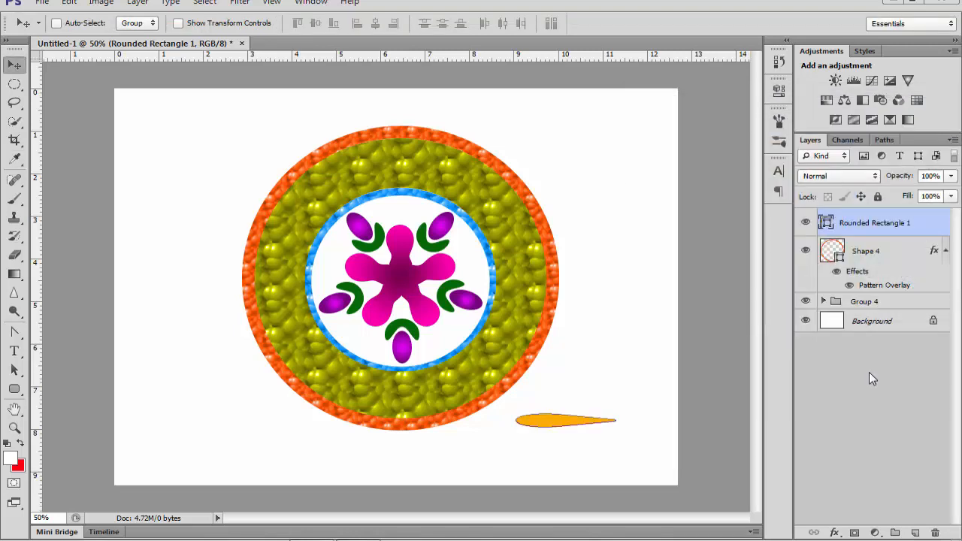
Add a pattern overlay to the golden petal shape with Luminosity blending and about 203% scale
left_click(837, 532)
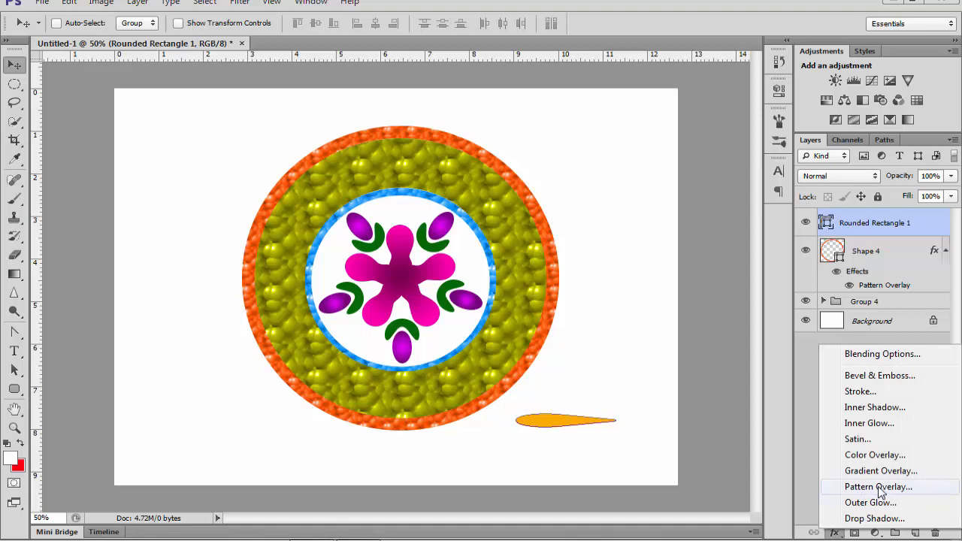
left_click(878, 487)
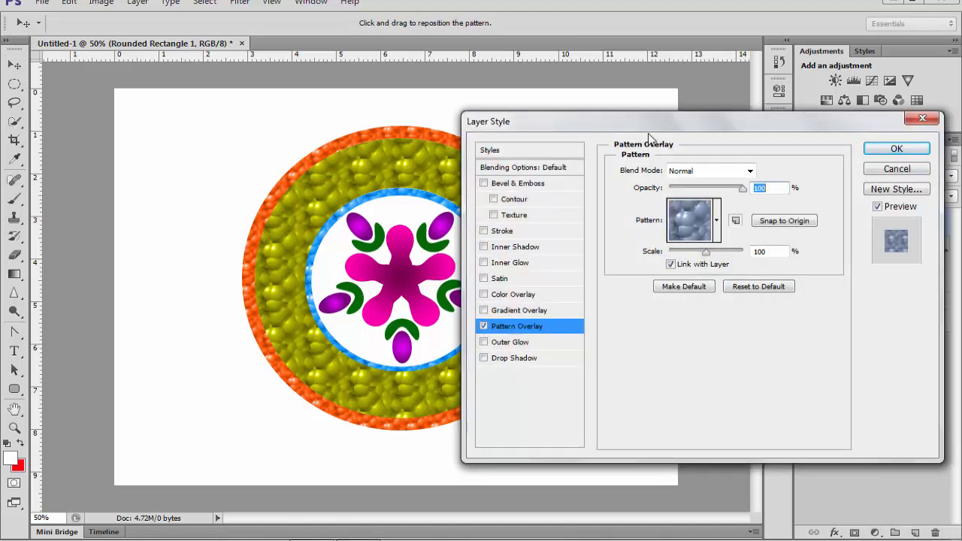
left_click_drag(649, 128, 451, 35)
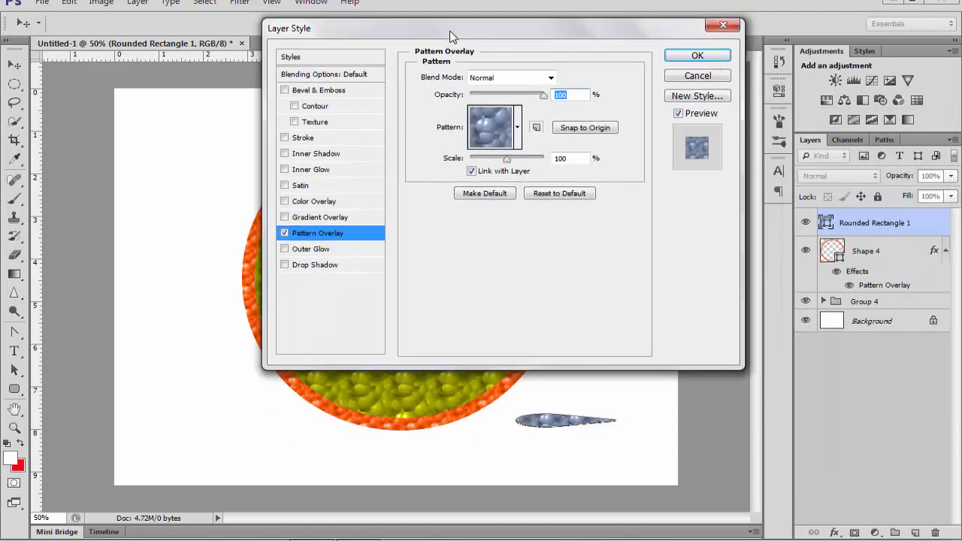
left_click(552, 79)
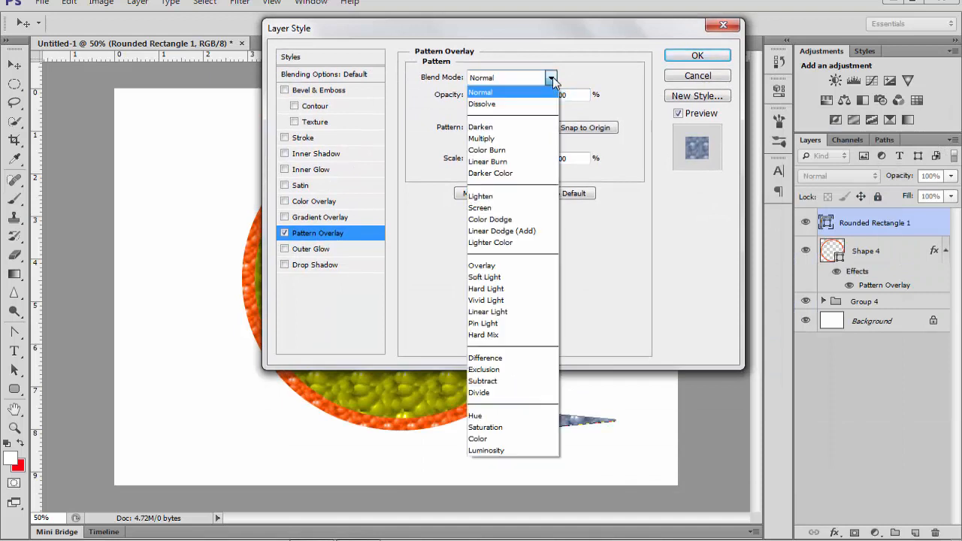
left_click(511, 453)
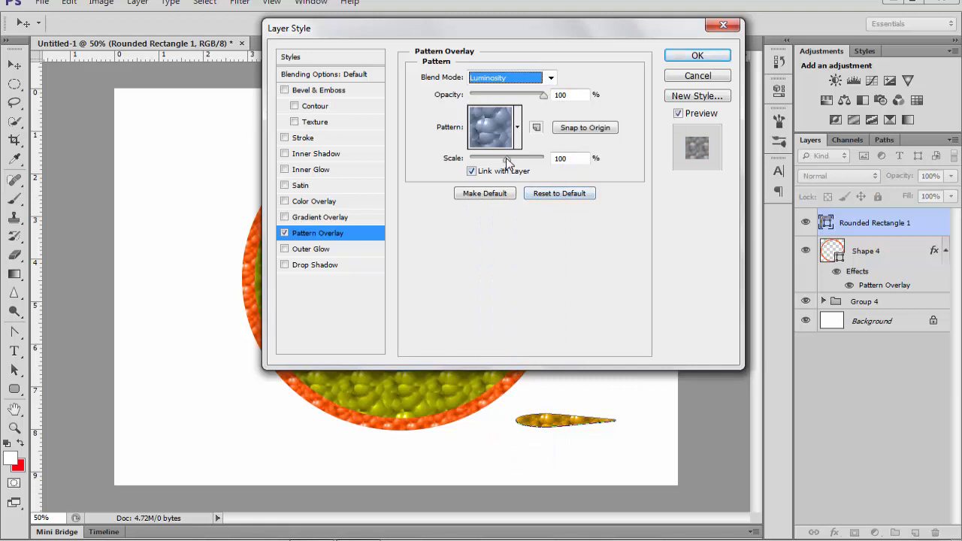
mouse_move(508, 161)
left_mouse_down()
mouse_move(499, 162)
mouse_move(536, 158)
mouse_move(538, 167)
mouse_move(511, 169)
left_mouse_up()
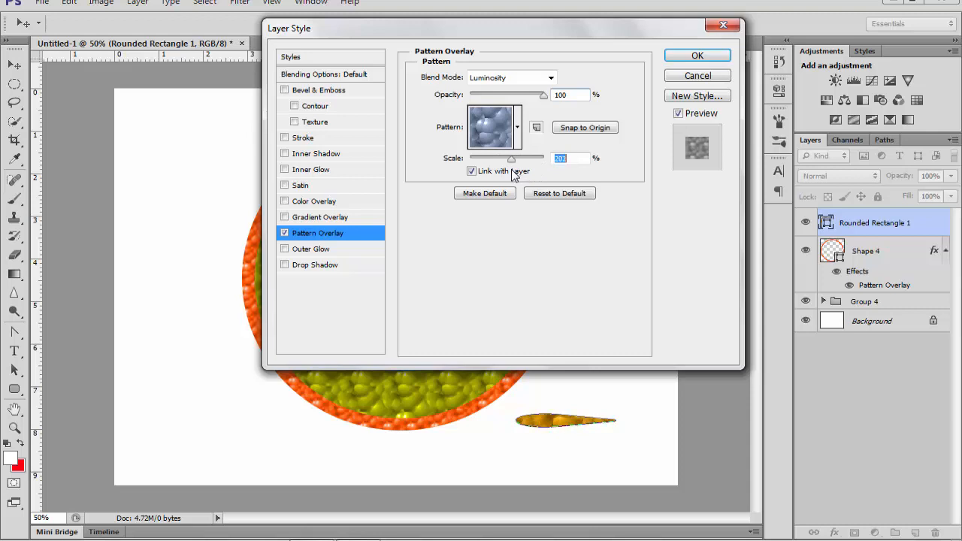
left_click(706, 57)
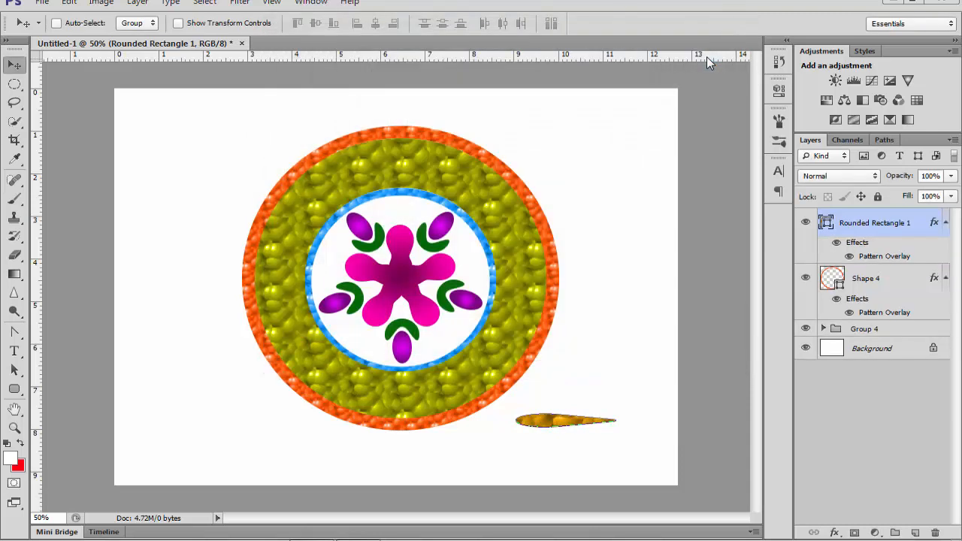
Rotate the golden petal about 35.2 degrees so its rounded end faces the rings, and apply the transformation
key("ctrl+t")
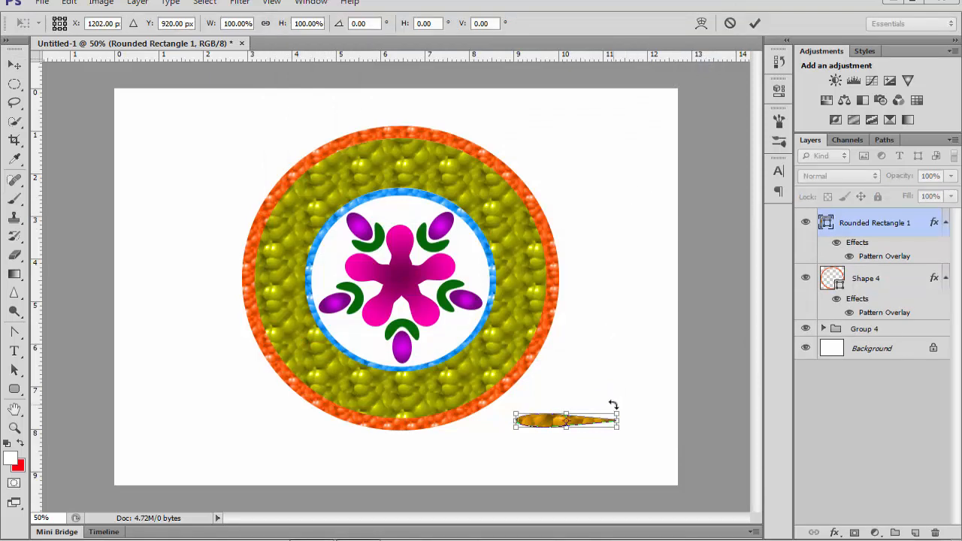
left_click_drag(628, 403, 629, 442)
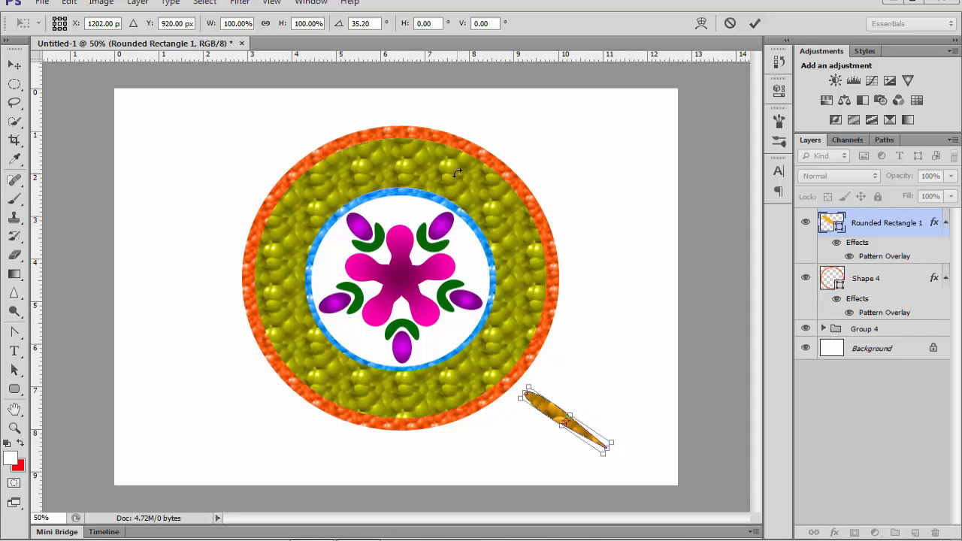
left_click(15, 65)
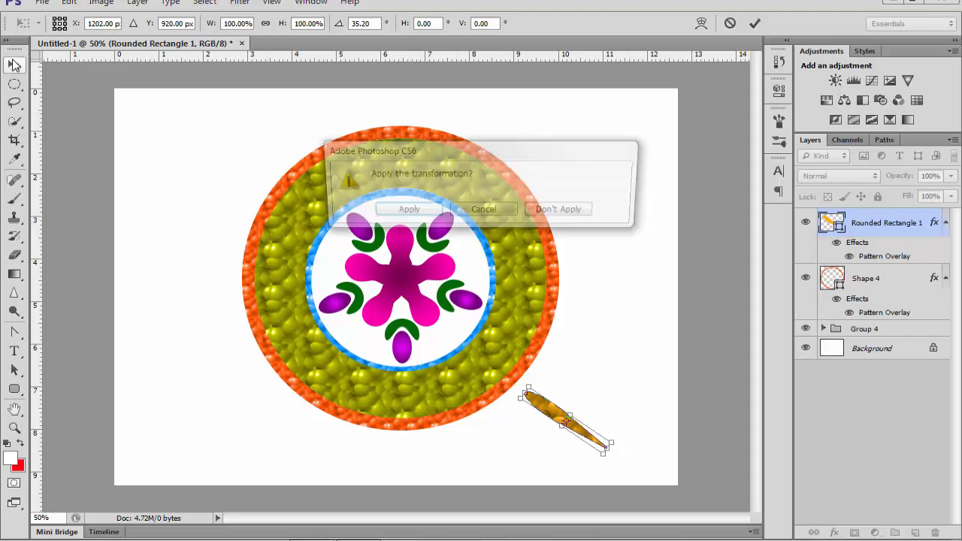
left_click(404, 211)
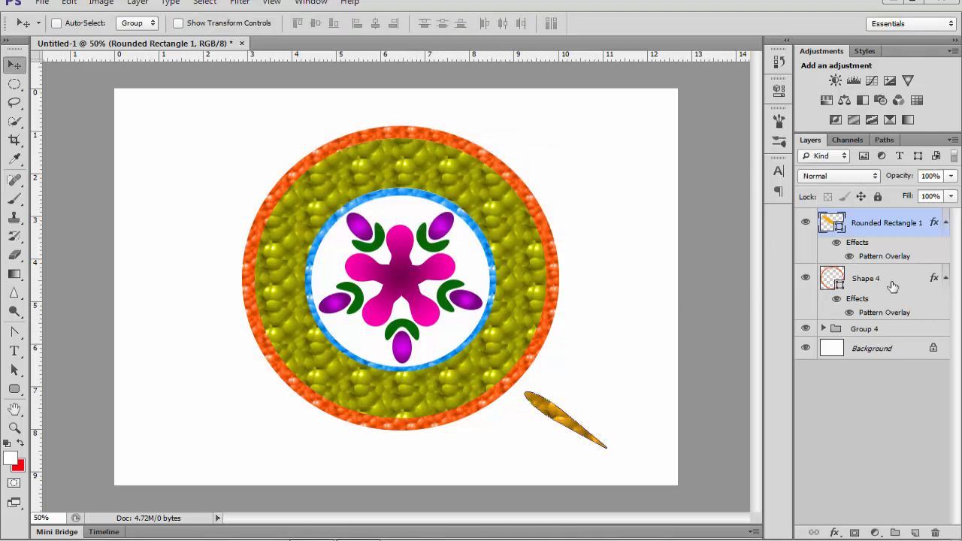
Collapse the layer effects lists and move the golden petal's layer beneath the rings, directly above the Background layer
left_click(946, 278)
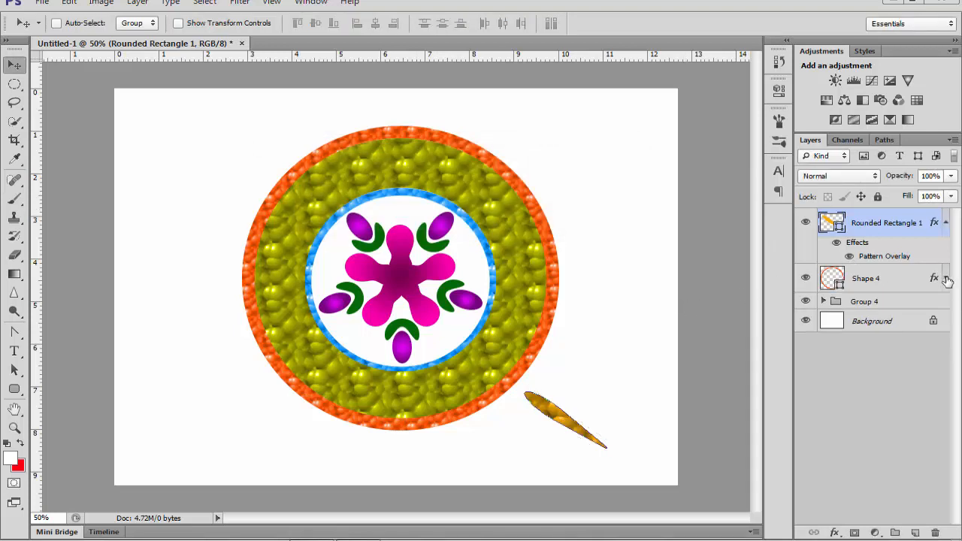
left_click(948, 226)
left_click_drag(887, 224, 875, 278)
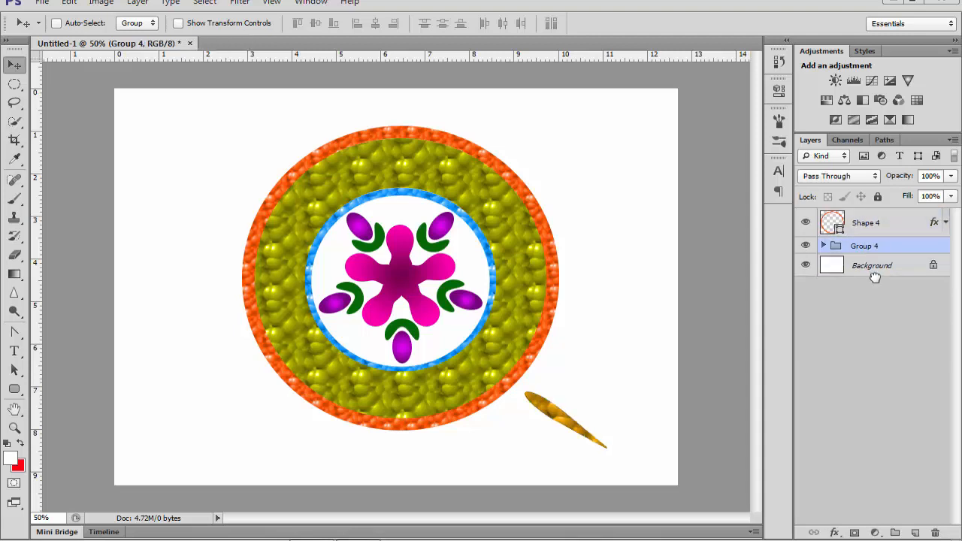
key("ctrl+z")
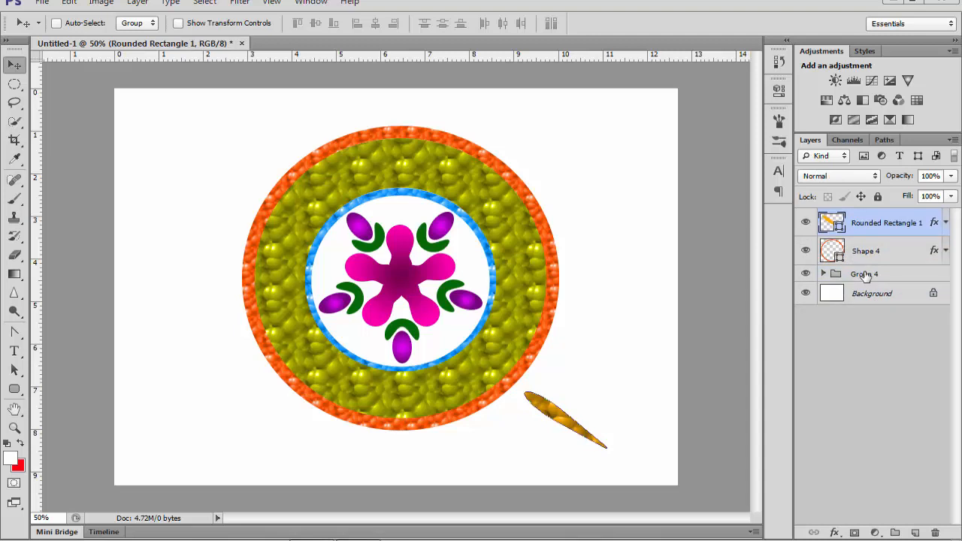
mouse_move(866, 276)
left_mouse_down()
mouse_move(862, 241)
mouse_move(872, 280)
left_mouse_up()
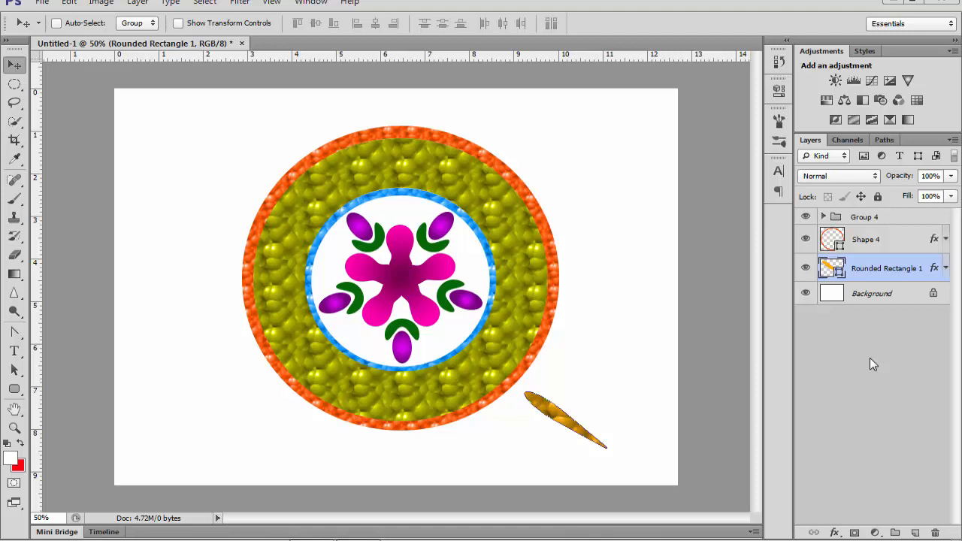
Nudge the golden petal up and slightly left until its rounded end meets the lower-right edge of the orange ring
key("Up")
key("Up")
key("Up")
key("Up")
key("Up")
key("Up")
key("Up")
key("Up")
key("Up")
key("Up")
key("Up")
key("Up")
key("Up")
key("Up")
key("Up")
key("Up")
key("Up")
key("Up")
key("Up")
key("Up")
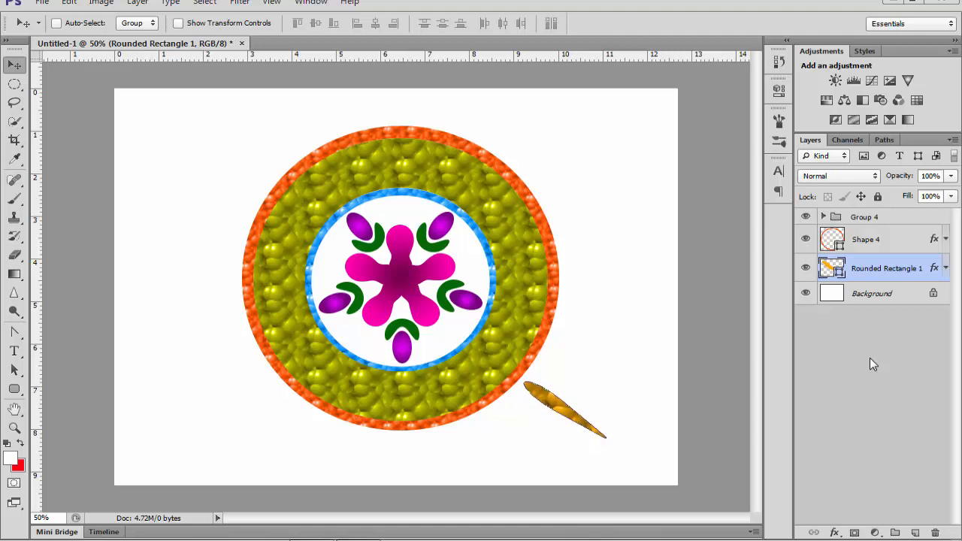
key("Up")
key("Up")
key("Up")
key("Up")
key("Up")
key("Up")
key("Up")
key("Up")
key("Up")
key("Up")
key("Up")
key("Up")
key("Up")
key("Up")
key("Up")
key("Up")
key("Up")
key("Up")
key("Up")
key("Up")
key("Left")
key("Left")
key("Left")
key("Left")
key("Left")
key("Left")
key("Left")
key("Left")
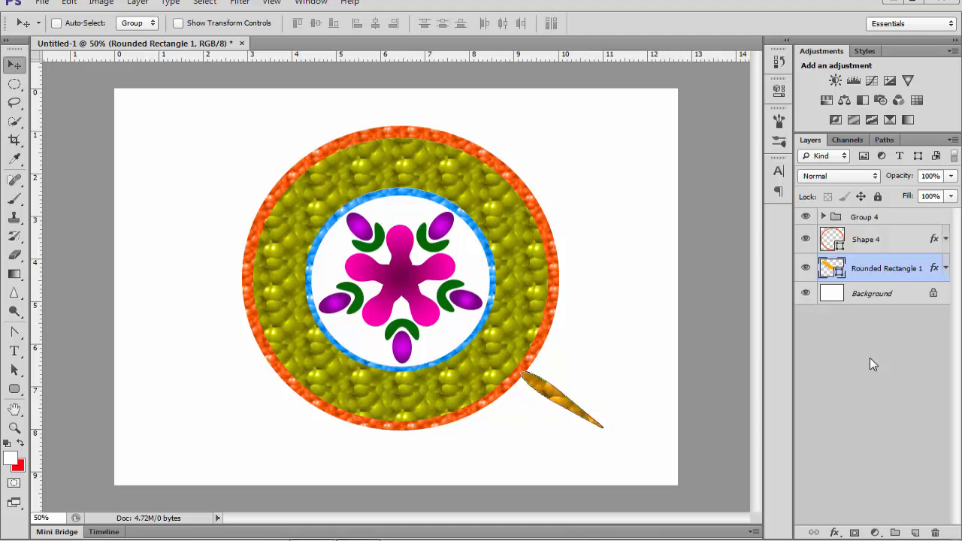
key("Up")
key("Up")
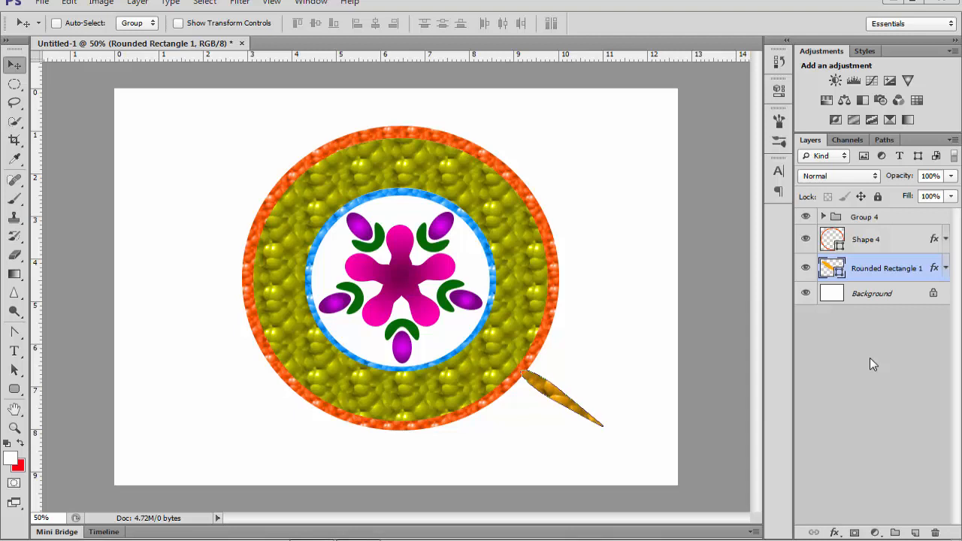
Duplicate the golden petal layer and move the copy to the white area at the upper right of the rings
left_click(870, 358)
left_click(878, 272)
key("ctrl+j")
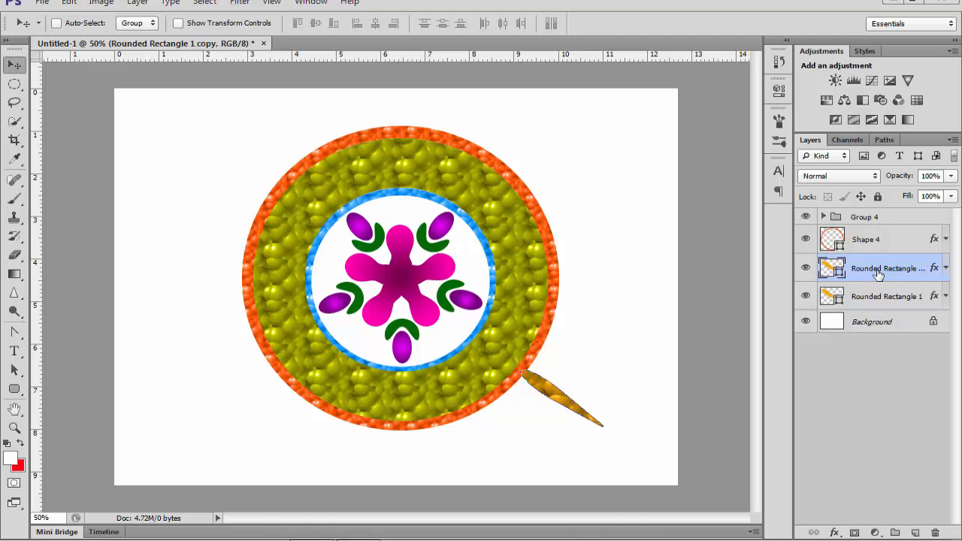
key("Up")
key("Up")
key("Up")
key("Up")
key("Up")
key("Up")
key("Up")
key("Up")
key("Up")
key("Up")
key("Up")
key("Up")
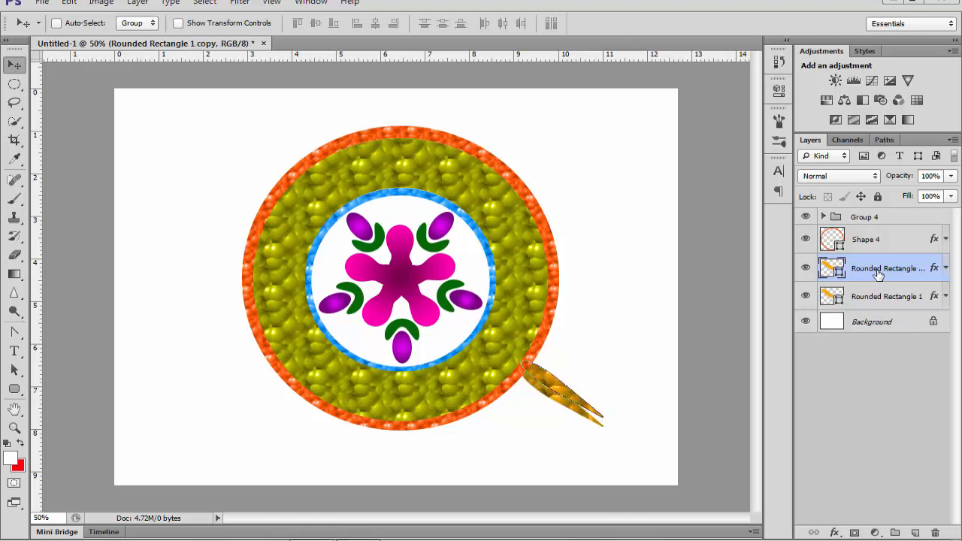
left_click_drag(549, 385, 557, 177)
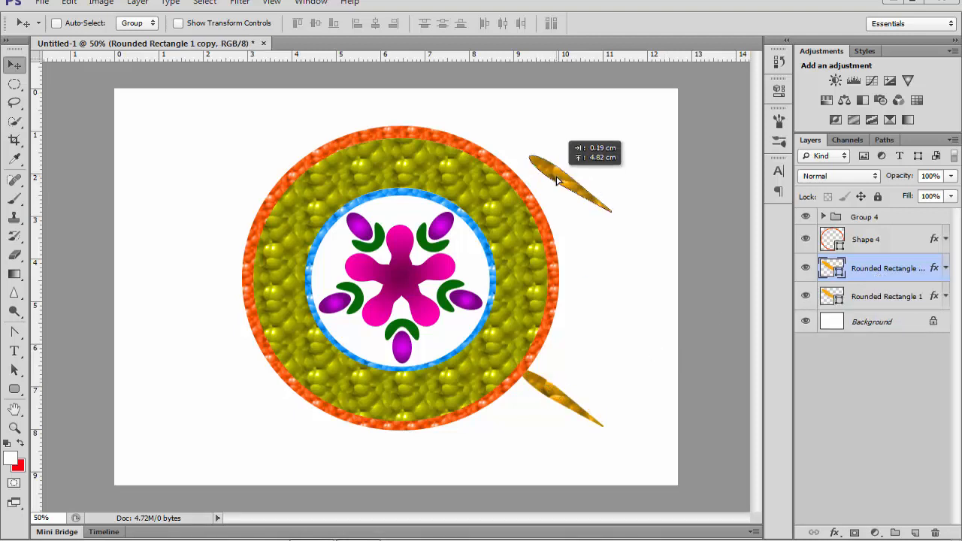
Rotate the copied petal about -65.75 degrees, set its rounded end against the orange ring's upper-right edge, and apply the transformation
key("ctrl+t")
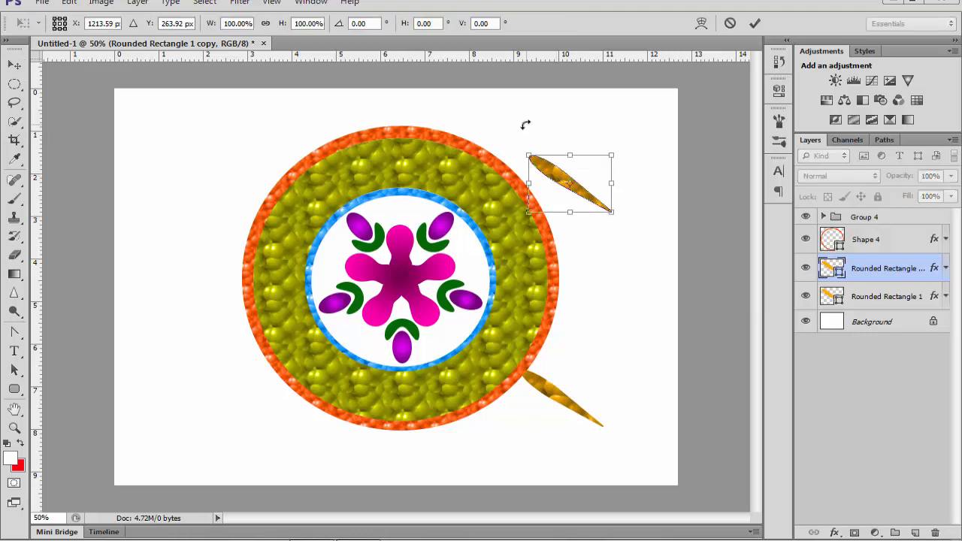
left_click_drag(522, 125, 512, 213)
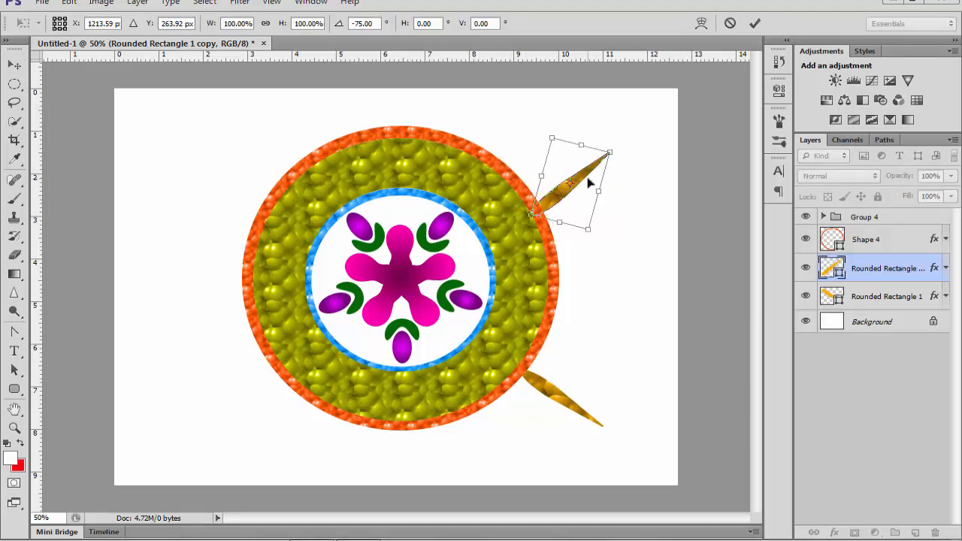
left_click_drag(591, 183, 582, 155)
left_click_drag(625, 95, 632, 111)
key("v")
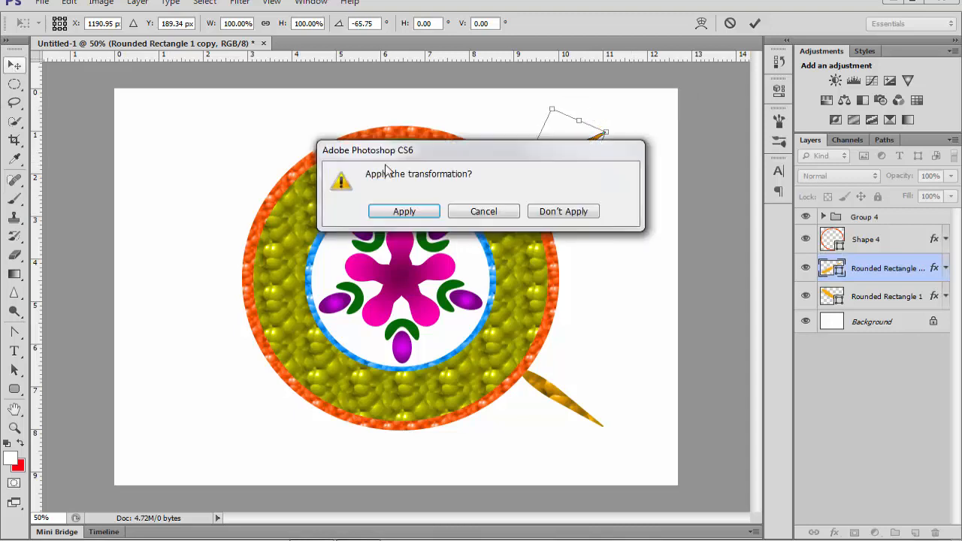
left_click(423, 216)
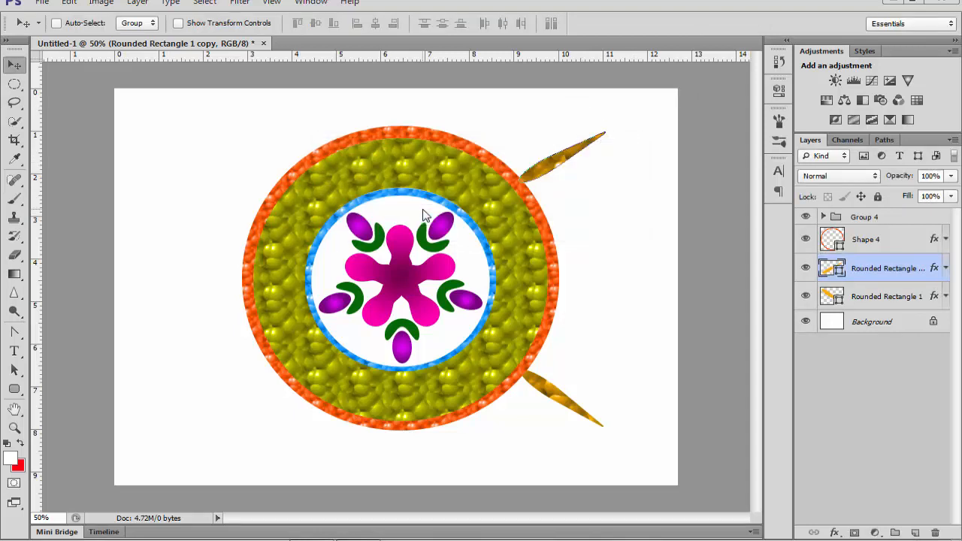
Duplicate the upper-right petal, move the copy to the upper left of the rings and rotate it about -111.5 degrees
key("ctrl+j")
left_click_drag(516, 160, 209, 179)
key("ctrl+t")
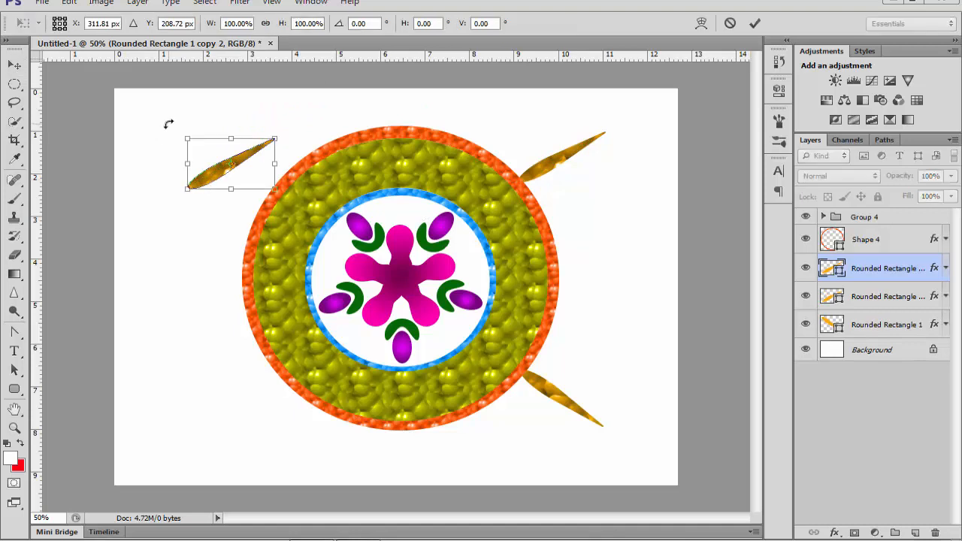
left_click_drag(168, 124, 217, 232)
left_click_drag(227, 133, 221, 141)
Nudge the upper-left petal down and left along the orange ring's edge and apply the transformation
key("Down")
key("Down")
key("Down")
key("Down")
key("Left")
key("Left")
key("Left")
key("Down")
key("Down")
key("Down")
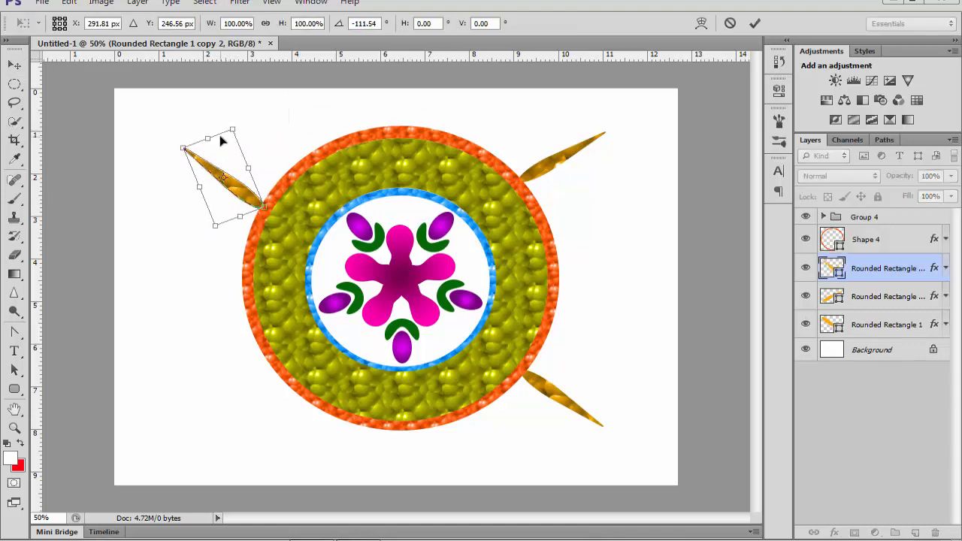
key("Down")
key("Left")
key("v")
left_click(404, 214)
Rotate the upper-left petal a further -5 degrees or so, apply it, and nudge the petal right against the orange ring
key("ctrl+t")
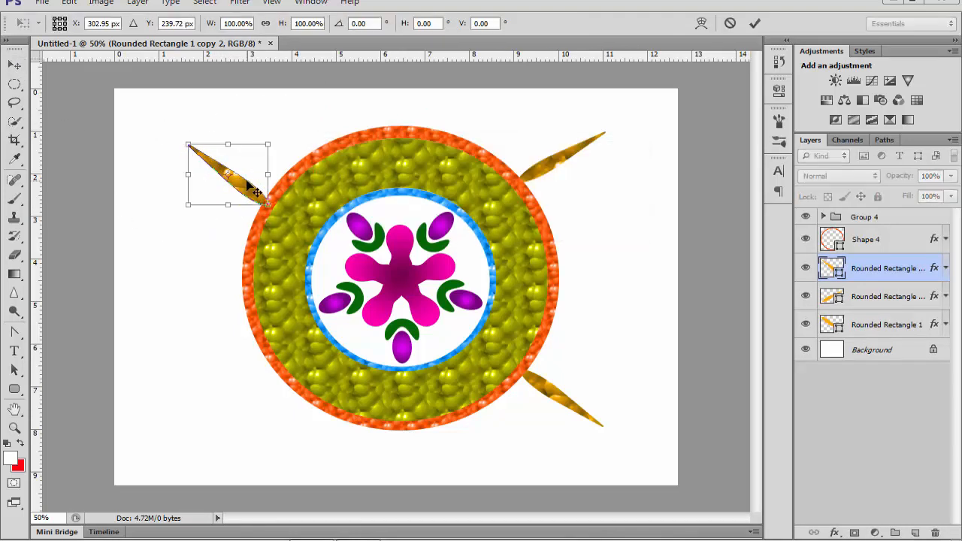
left_click_drag(175, 118, 163, 147)
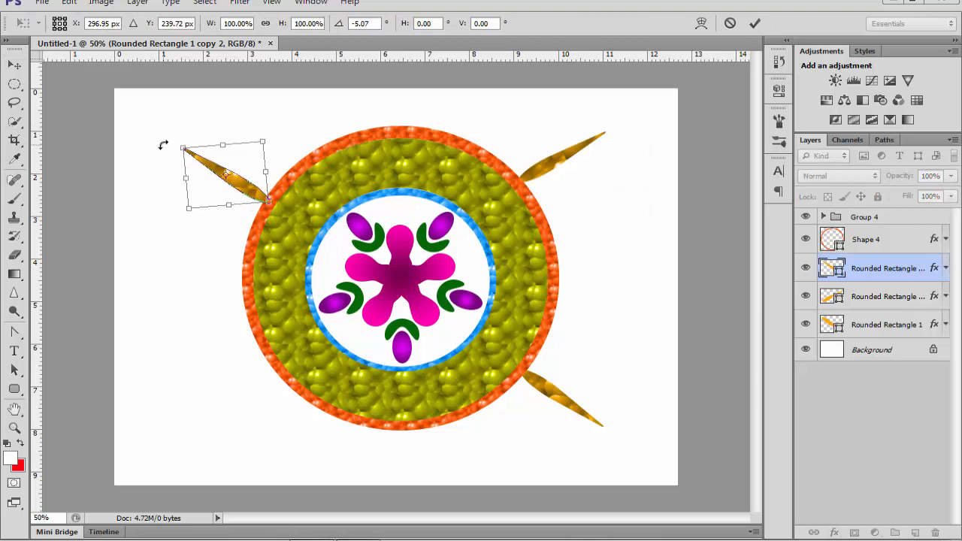
key("v")
left_click(409, 211)
key("Right")
key("Right")
key("Right")
key("Right")
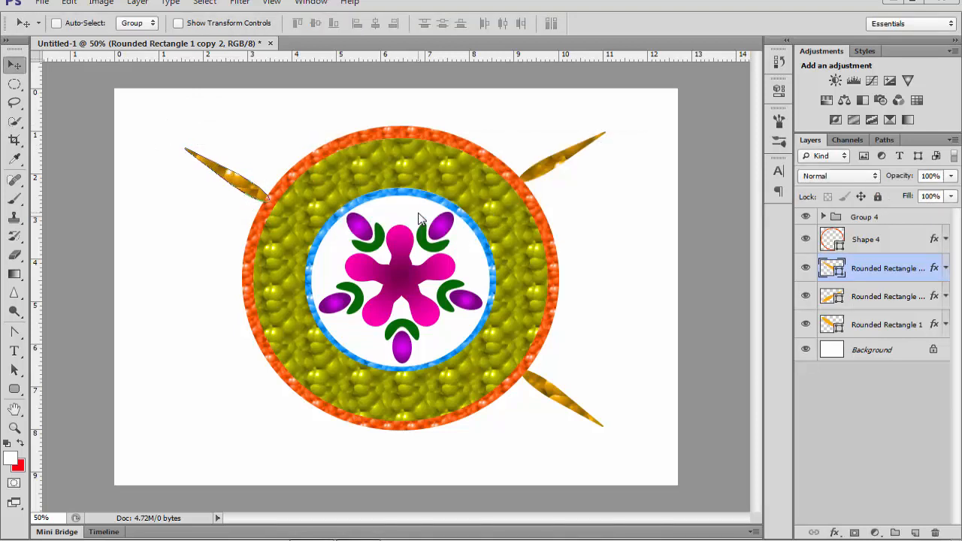
Duplicate the upper-left petal and move the copy to the white area at the lower left of the rings
key("ctrl+j")
key("Down")
key("Down")
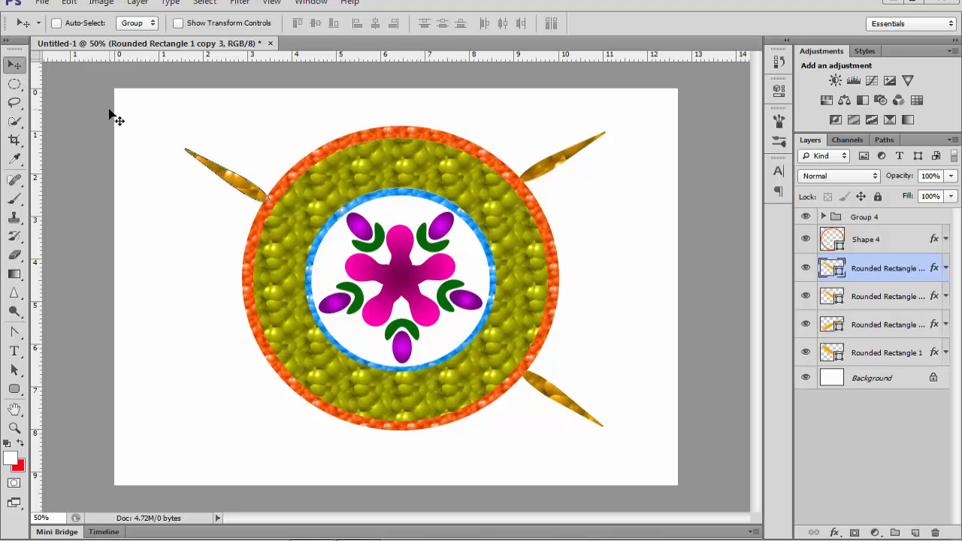
key("ctrl+t")
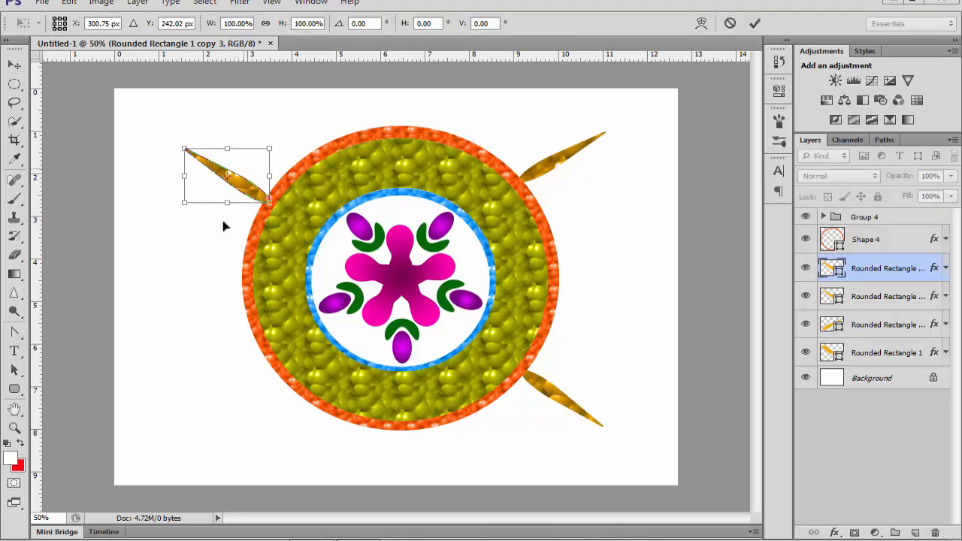
left_click_drag(239, 173, 222, 380)
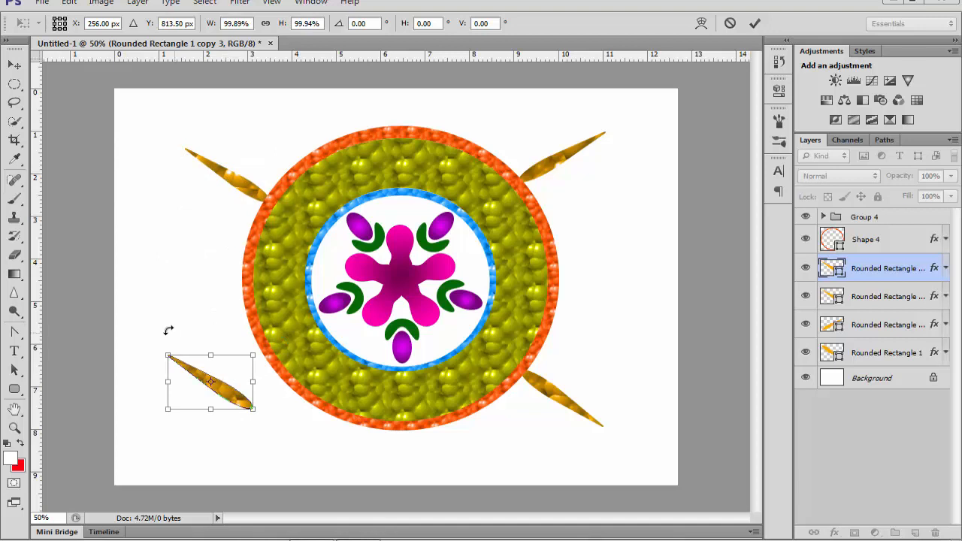
Rotate the lower-left petal about -67.3 degrees, set its rounded end against the orange ring, and apply the transformation
left_click_drag(167, 331, 150, 411)
left_click_drag(227, 374, 262, 402)
left_click_drag(190, 451, 182, 440)
key("v")
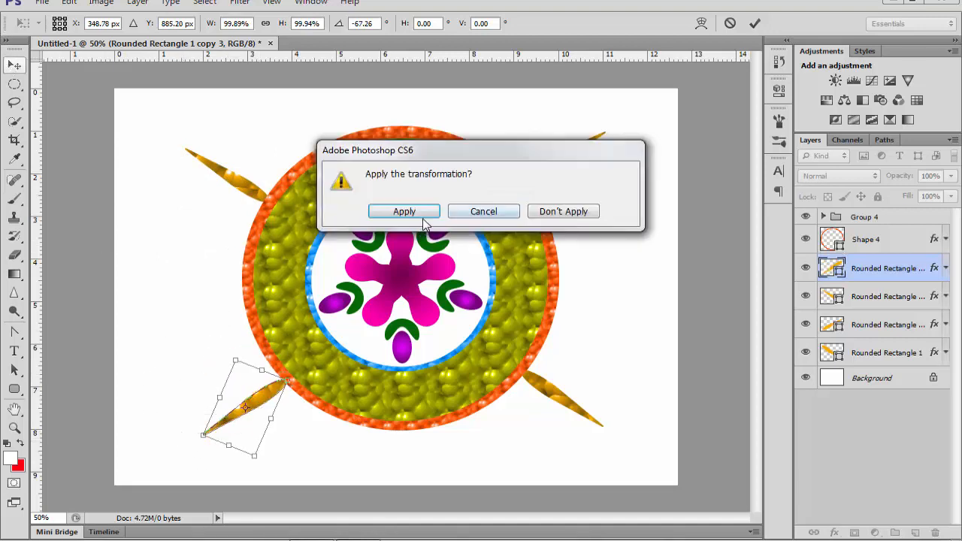
left_click(404, 212)
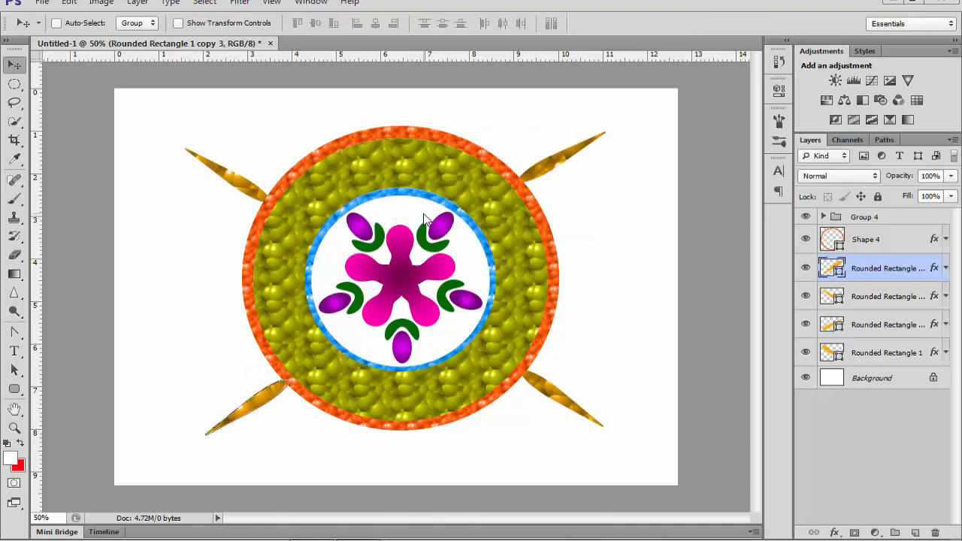
Duplicate the lower-left petal, move the copy up beside the rings' left edge, and scale it to about 59.4%
key("ctrl+j")
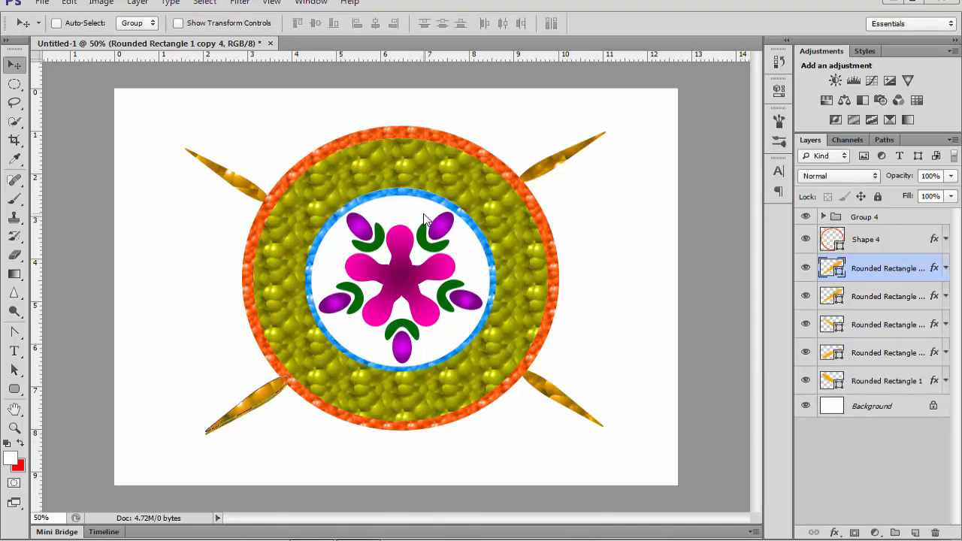
left_click_drag(253, 398, 205, 326)
key("ctrl+t")
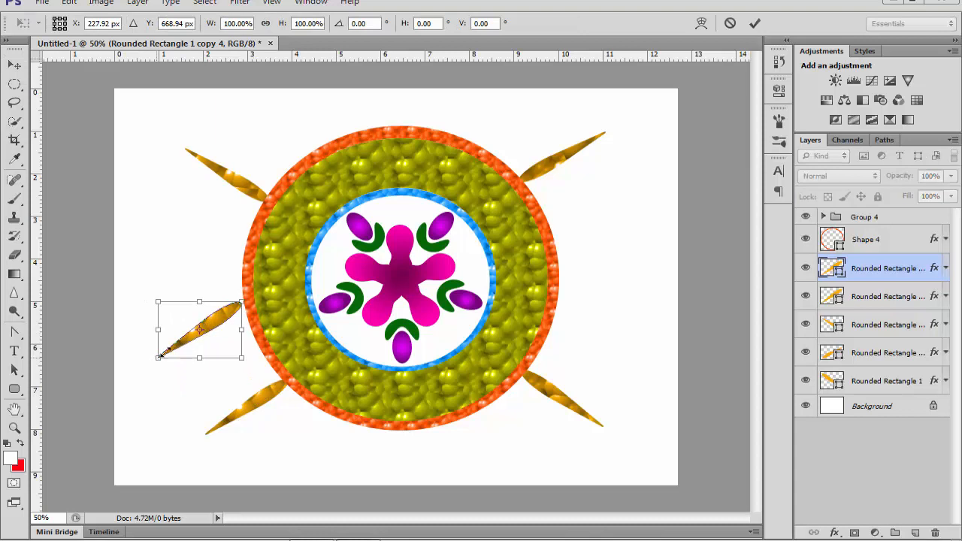
left_click_drag(158, 358, 192, 336)
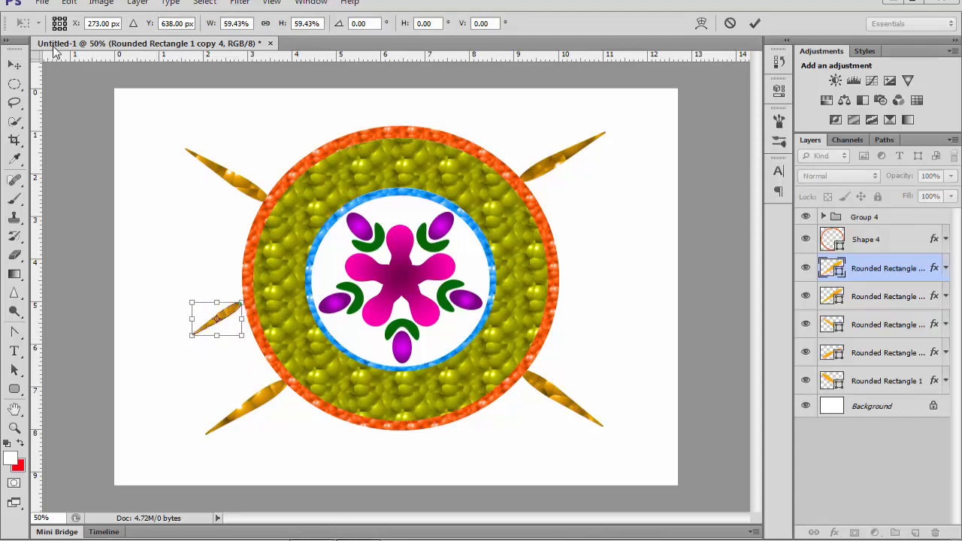
left_click(14, 66)
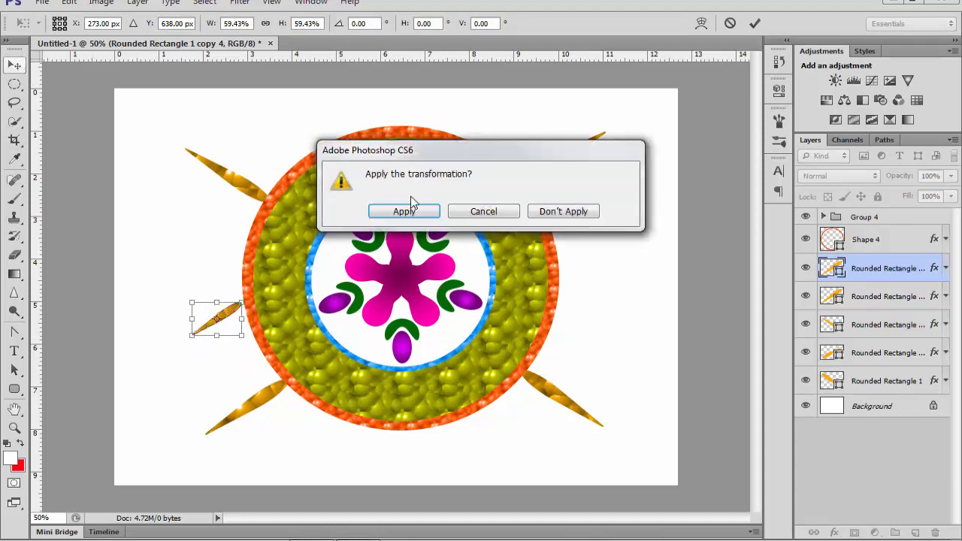
left_click(404, 212)
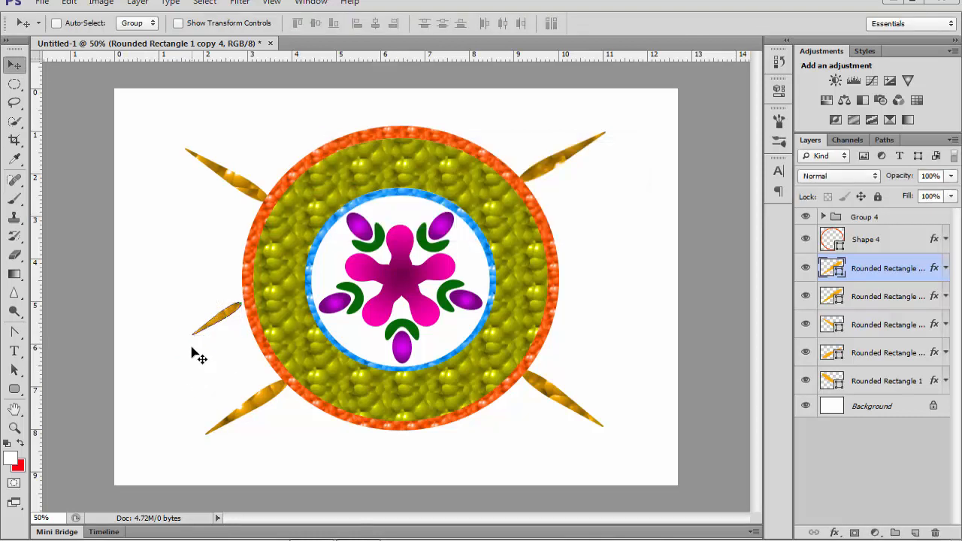
Rotate the small petal beside the rings about 32.6 degrees, set it against the orange ring's left edge, and apply the transformation
key("ctrl+t")
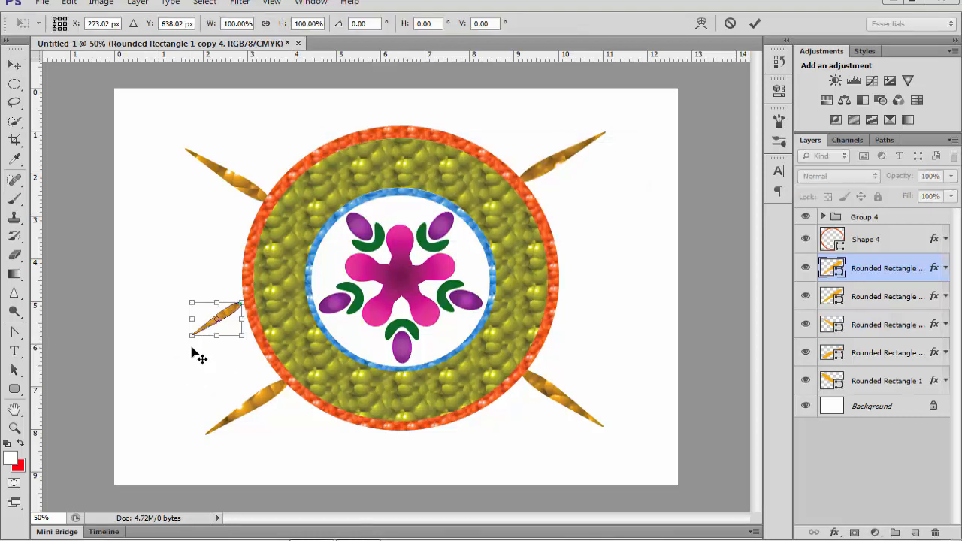
left_click_drag(177, 347, 161, 323)
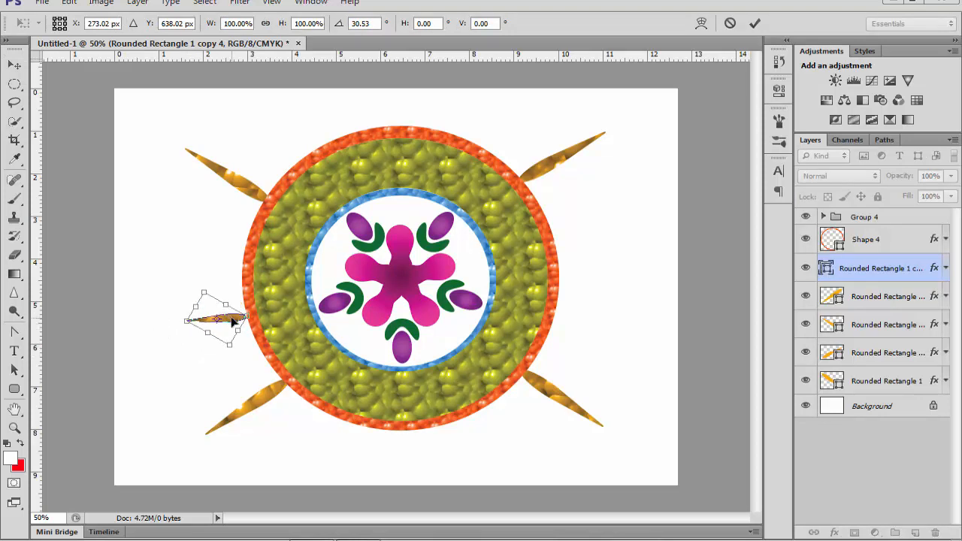
left_click_drag(232, 321, 229, 294)
left_click(14, 66)
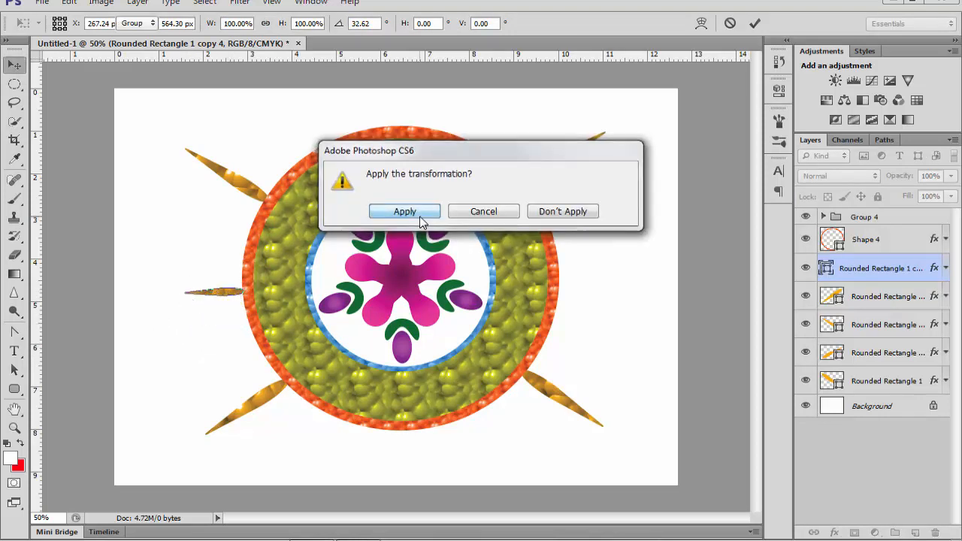
left_click(405, 212)
Duplicate the small left petal, flip the copy horizontally, and place it against the orange ring's right edge
key("ctrl+j")
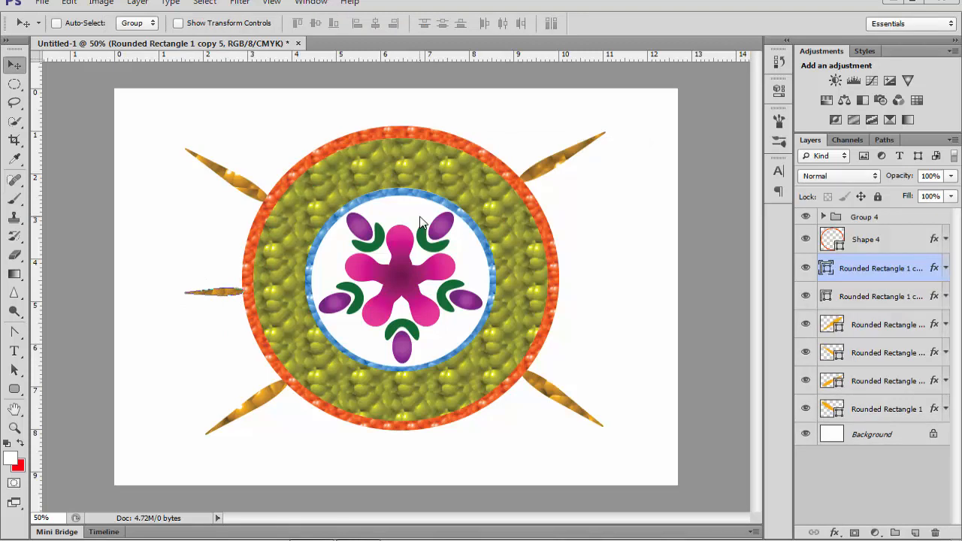
key("ctrl+t")
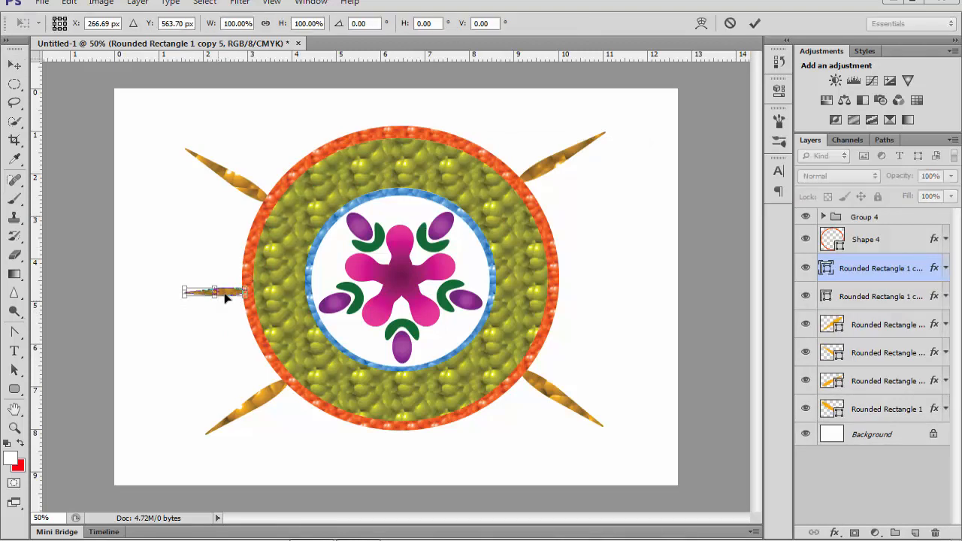
right_click(230, 296)
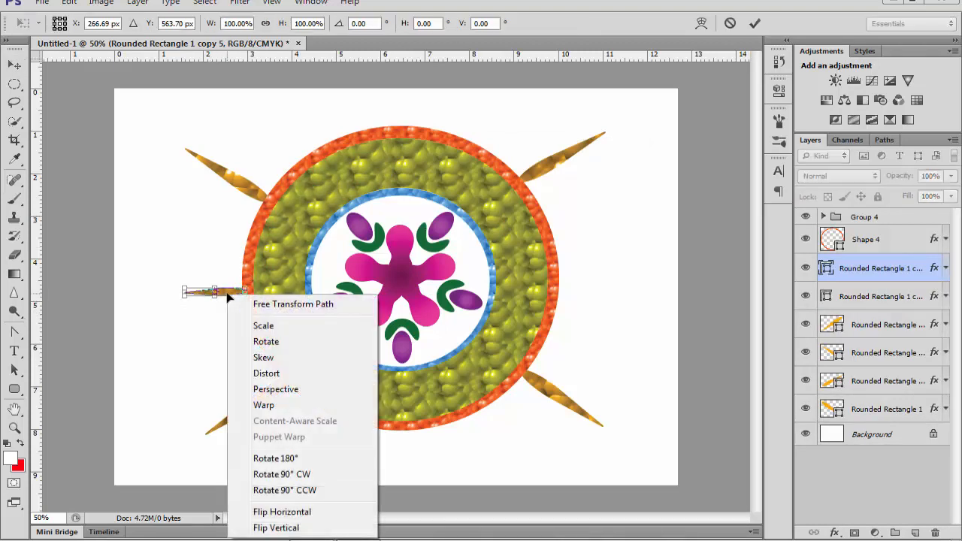
left_click(305, 513)
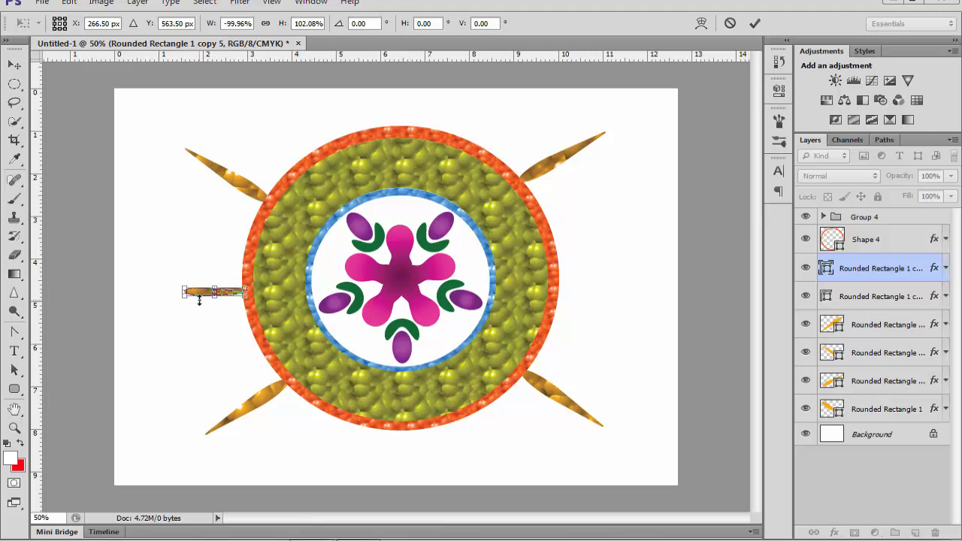
left_click_drag(202, 296, 575, 275)
key("Return")
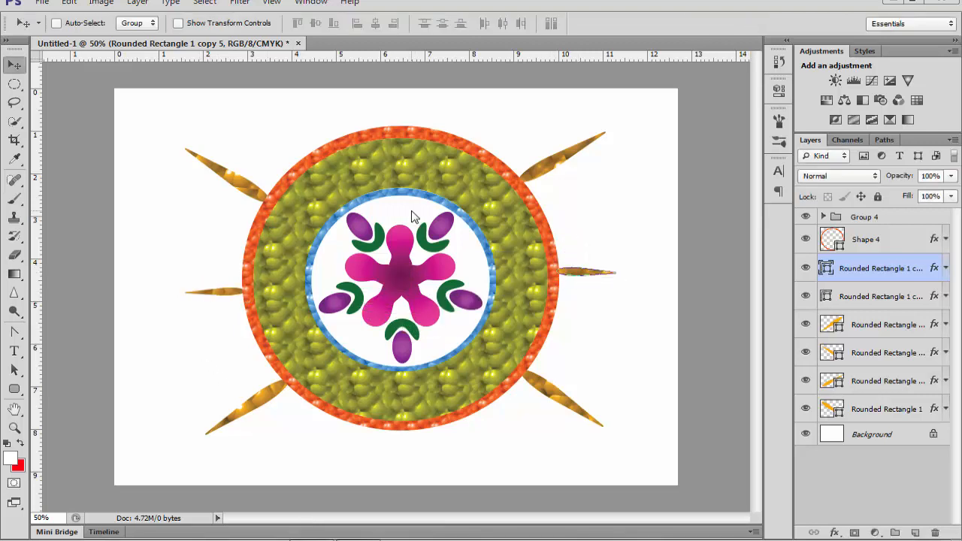
Duplicate the small right petal, rotate the copy -90 degrees, shrink it, and set it on the top centre of the orange ring
key("ctrl+j")
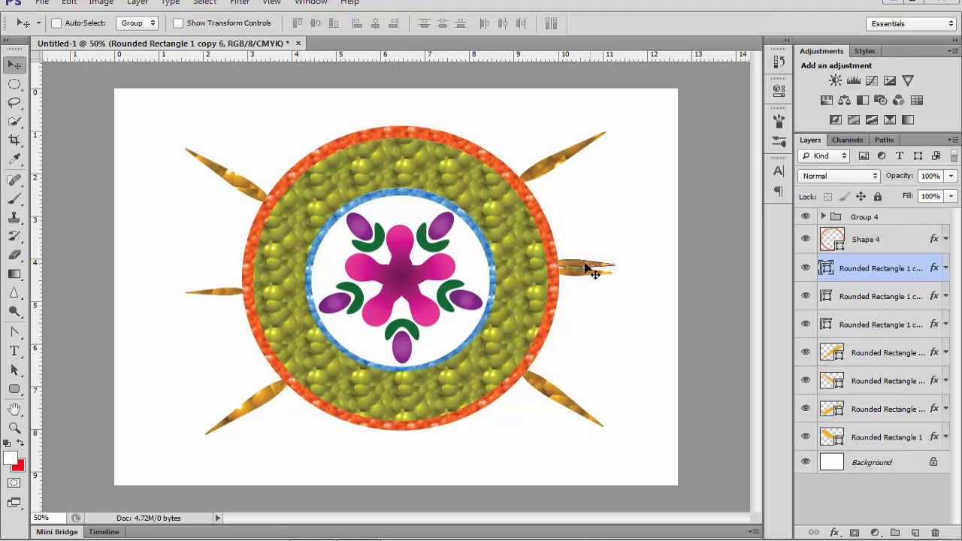
left_click_drag(591, 269, 415, 132)
key("ctrl+t")
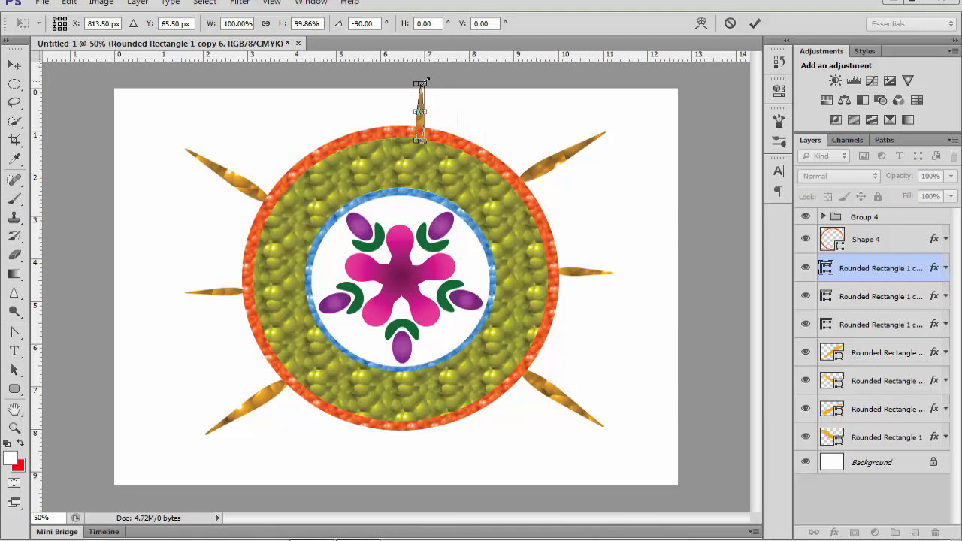
left_click_drag(421, 84, 400, 117)
key("Return")
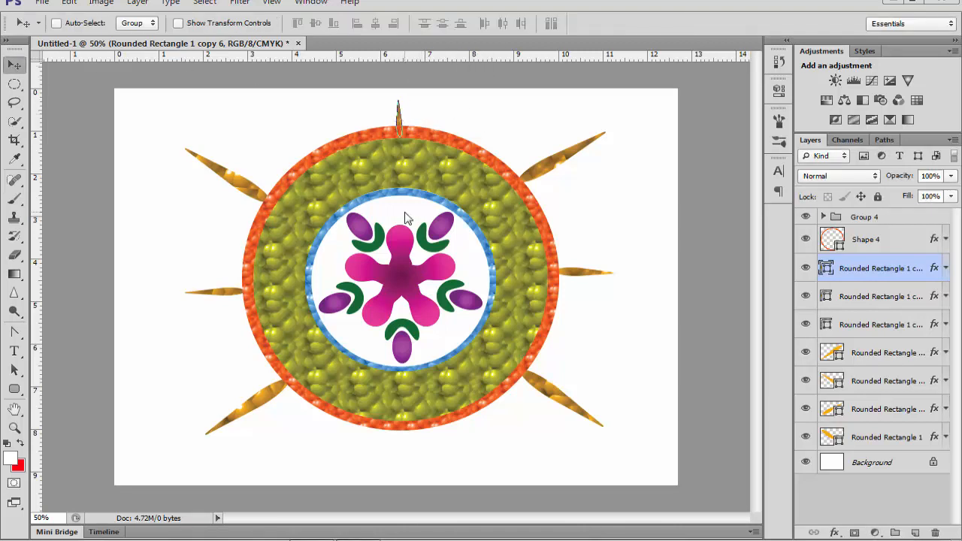
Duplicate the small top petal and flip the copy vertically
key("ctrl+j")
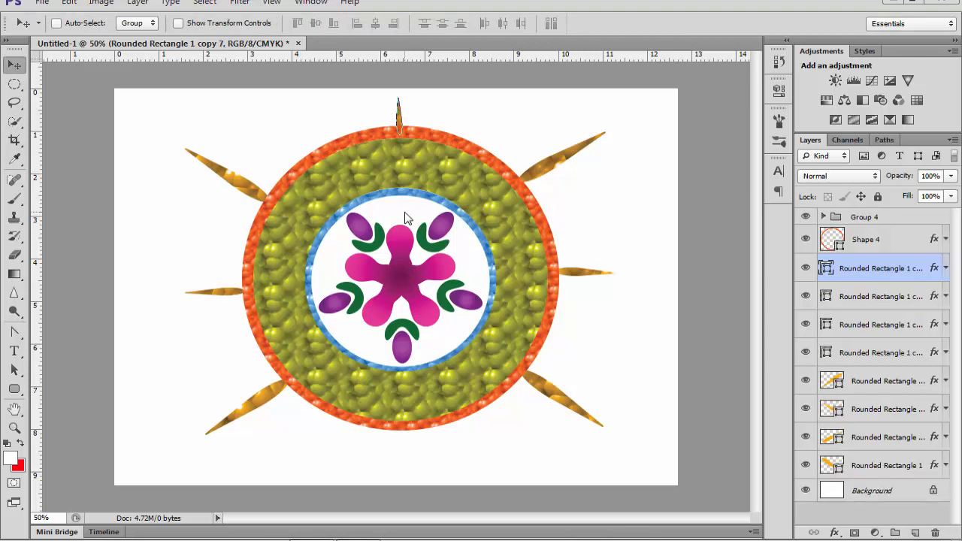
key("ctrl+t")
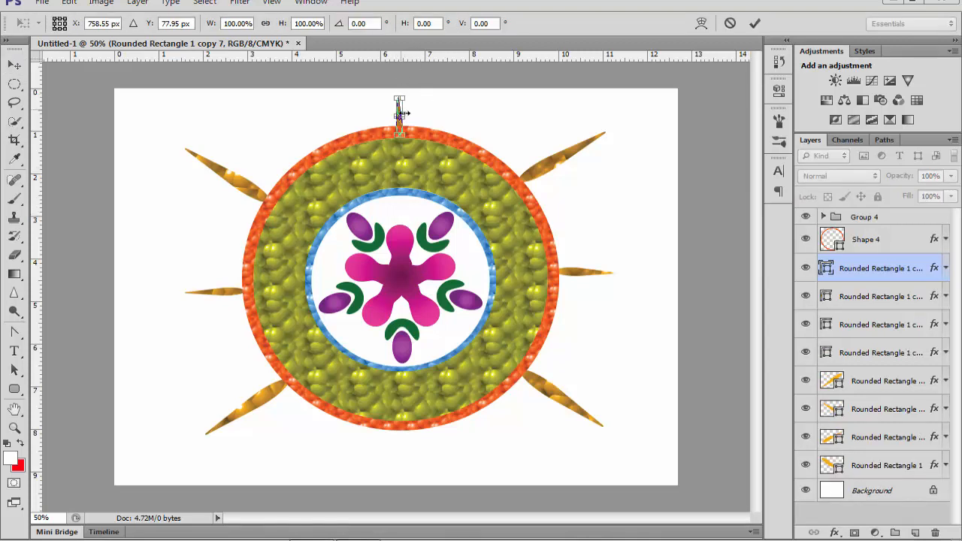
right_click(396, 107)
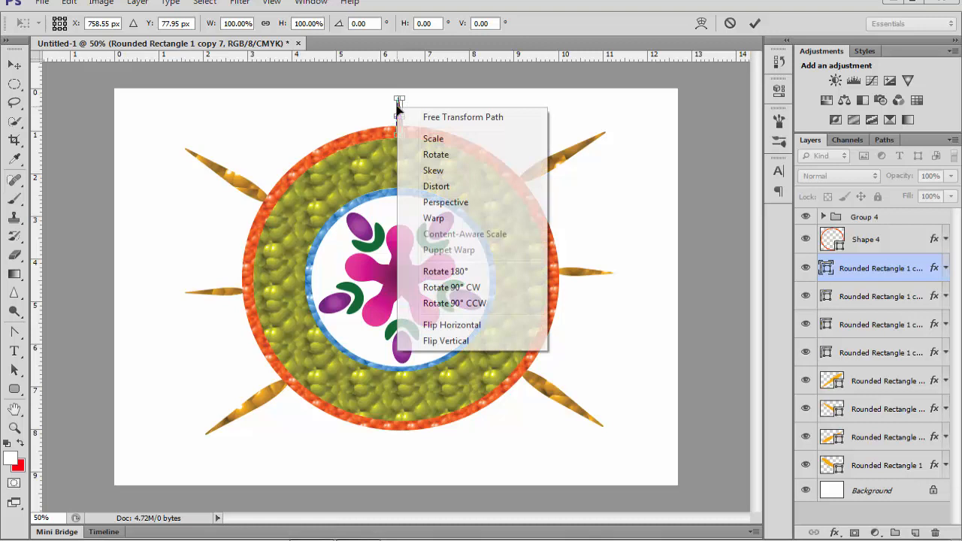
left_click(455, 343)
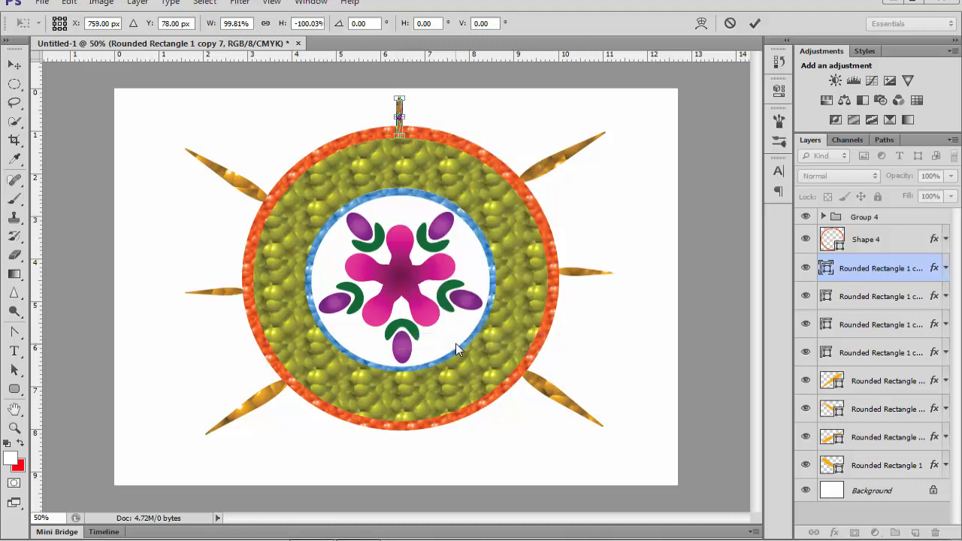
Move the flipped petal copy down to the bottom centre of the orange ring and apply the transformation
key("Down")
key("Down")
key("Down")
key("Down")
key("Down")
key("Down")
key("Down")
key("Down")
key("Down")
key("Down")
left_click_drag(400, 111, 396, 428)
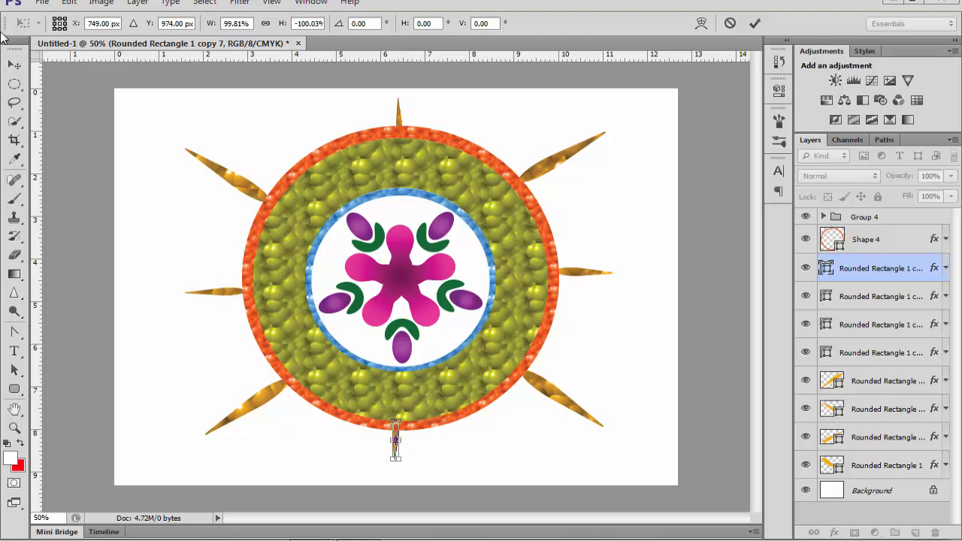
left_click(14, 65)
left_click(406, 210)
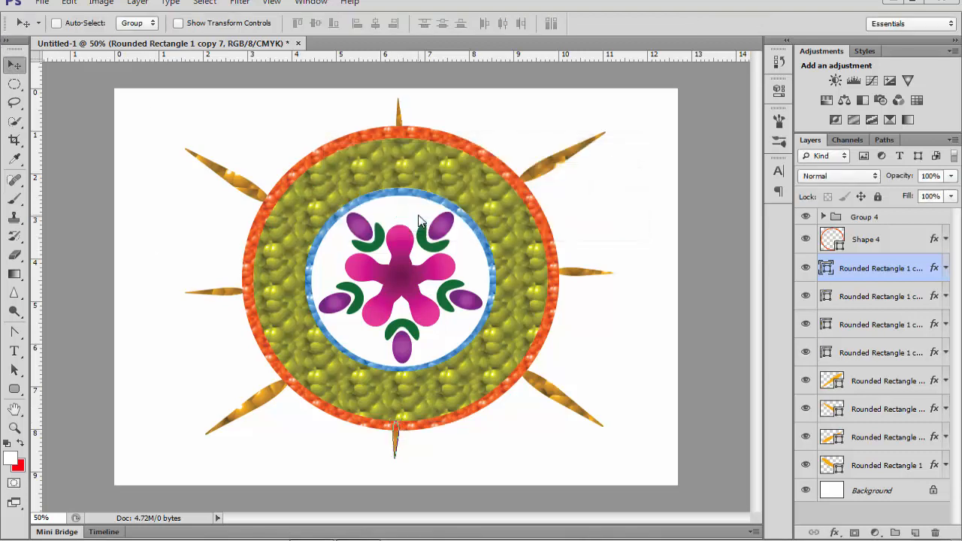
Group Group 4, Shape 4 and all the Rounded Rectangle petal layers into one group, leaving out the Background
left_click(946, 240)
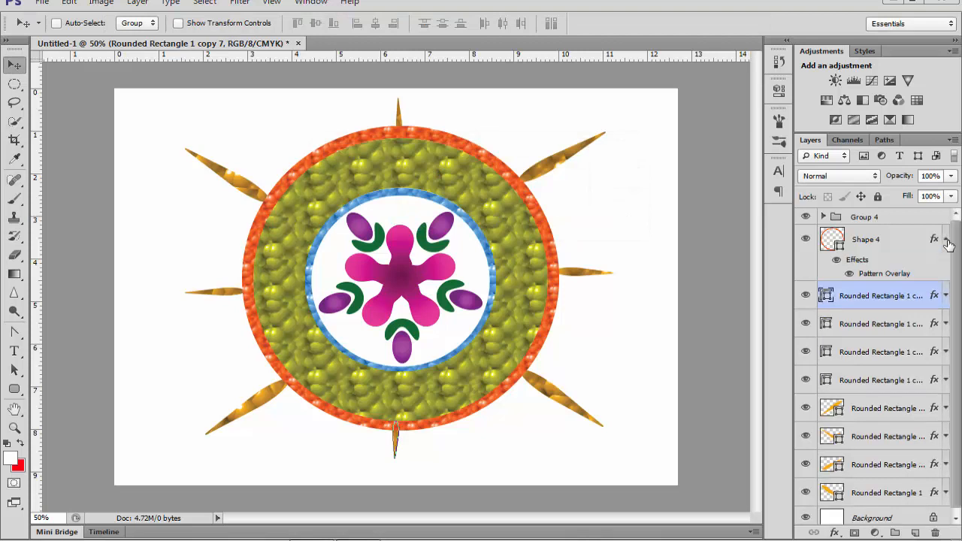
left_click(947, 240)
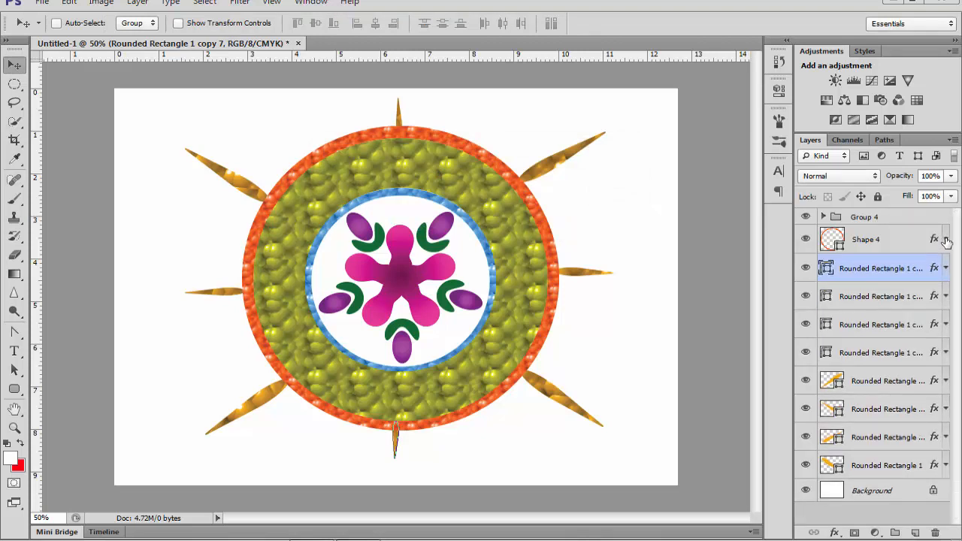
left_click(889, 240, "shift")
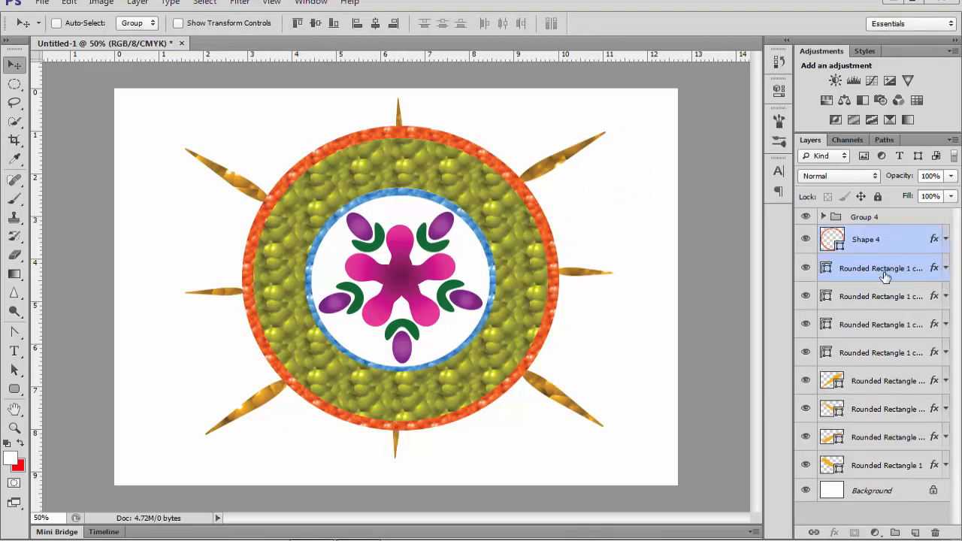
left_click(881, 294, "shift")
left_click(880, 328, "shift")
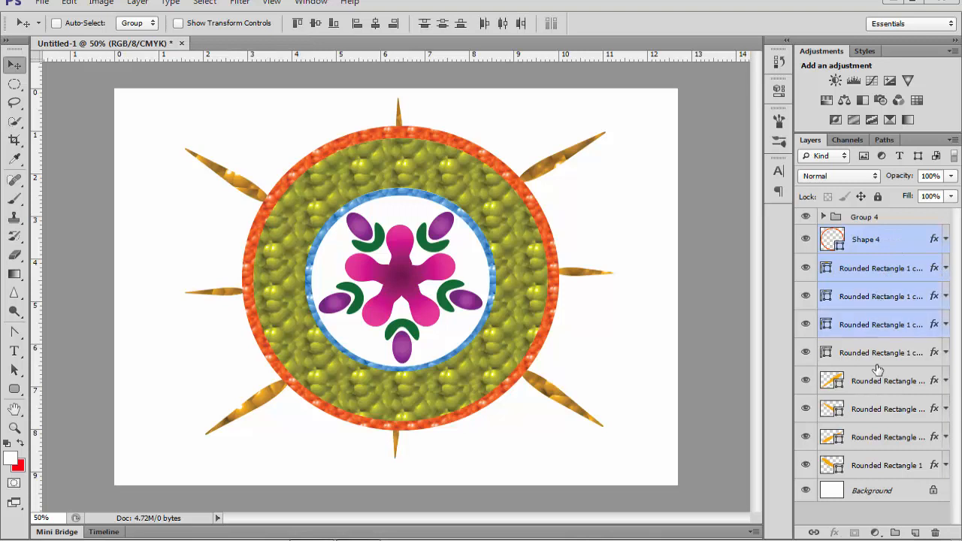
left_click(879, 353, "shift")
left_click(879, 383, "shift")
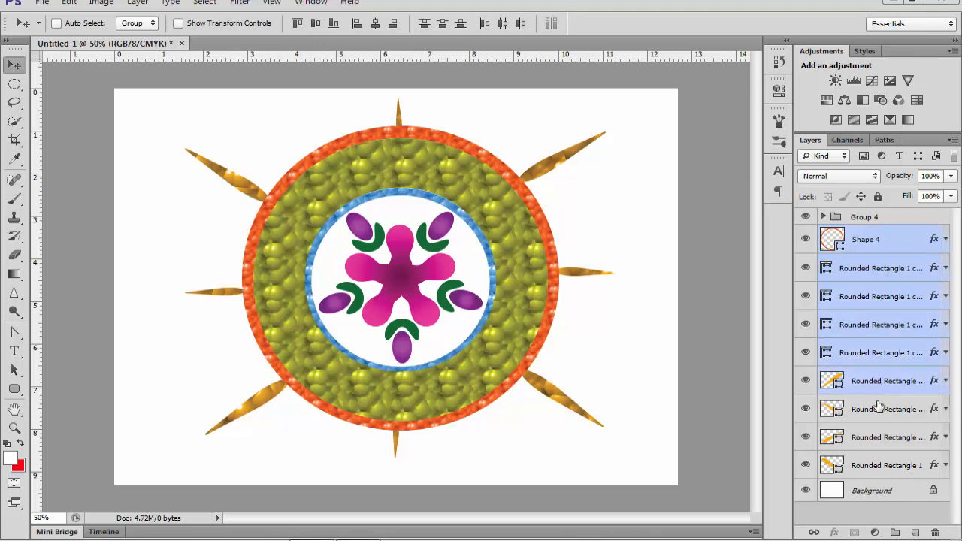
left_click(878, 407, "shift")
left_click(876, 437, "shift")
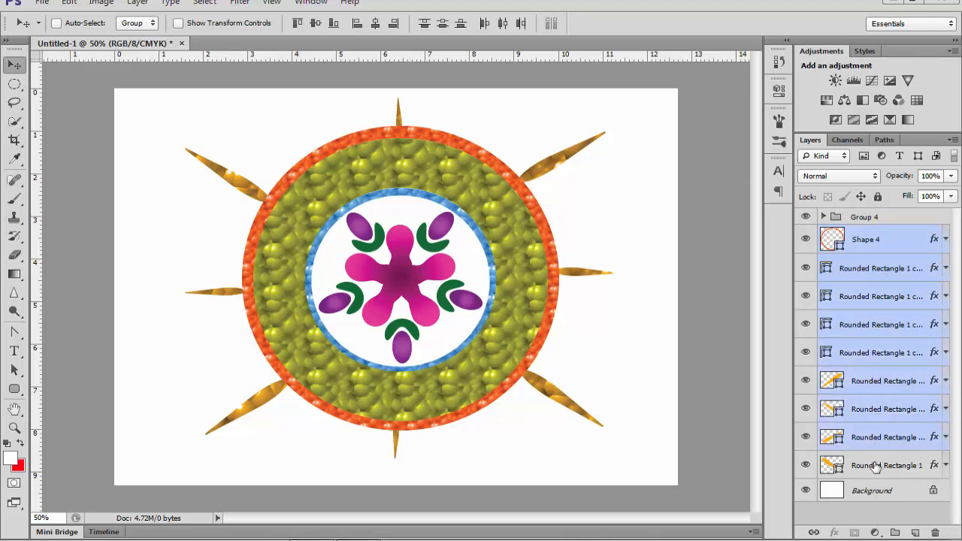
left_click(874, 466, "shift")
left_click(875, 468, "shift")
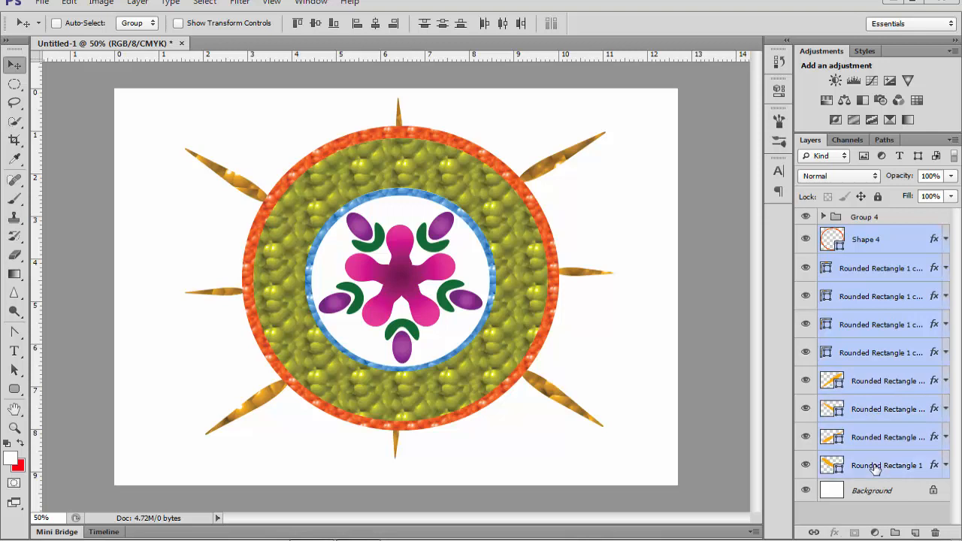
left_click(868, 219, "shift")
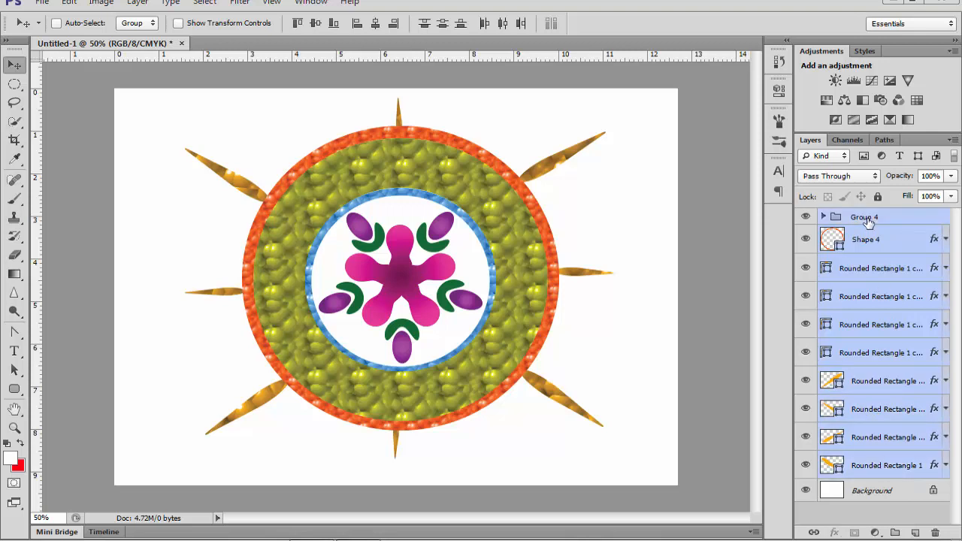
key("ctrl+g")
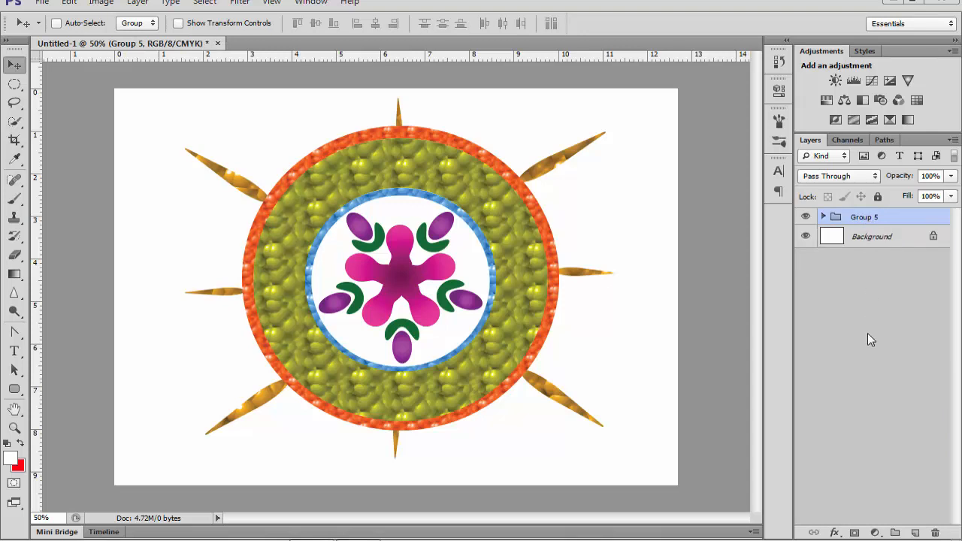
Convert the Background into a normal layer and add a Gradient Overlay to it
double_click(870, 239)
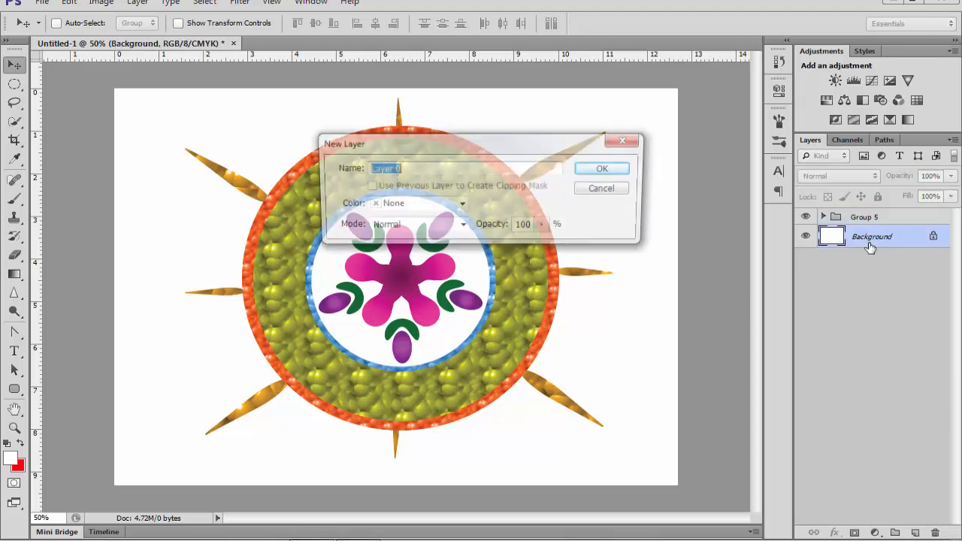
left_click(606, 173)
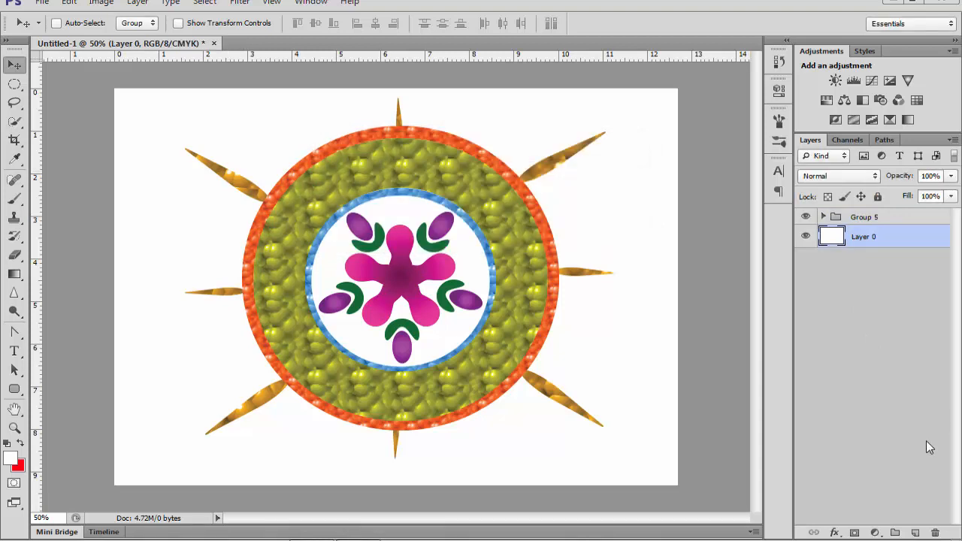
left_click(834, 532)
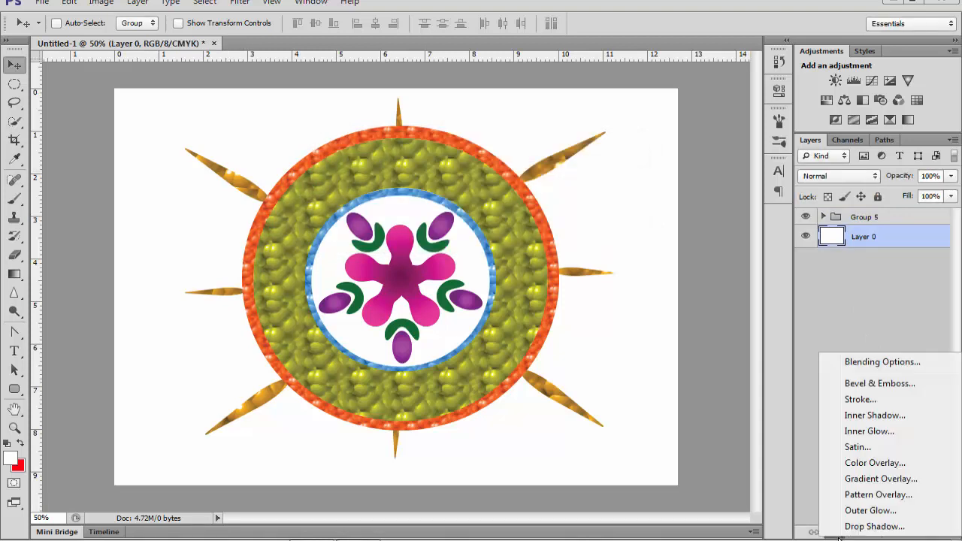
left_click(878, 480)
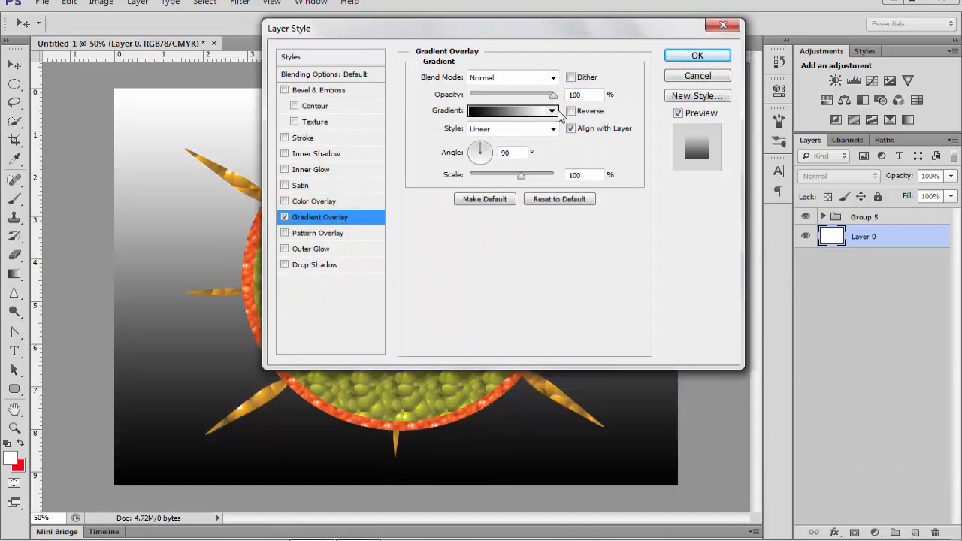
Set the background's Gradient Overlay style to Radial
left_click(510, 111)
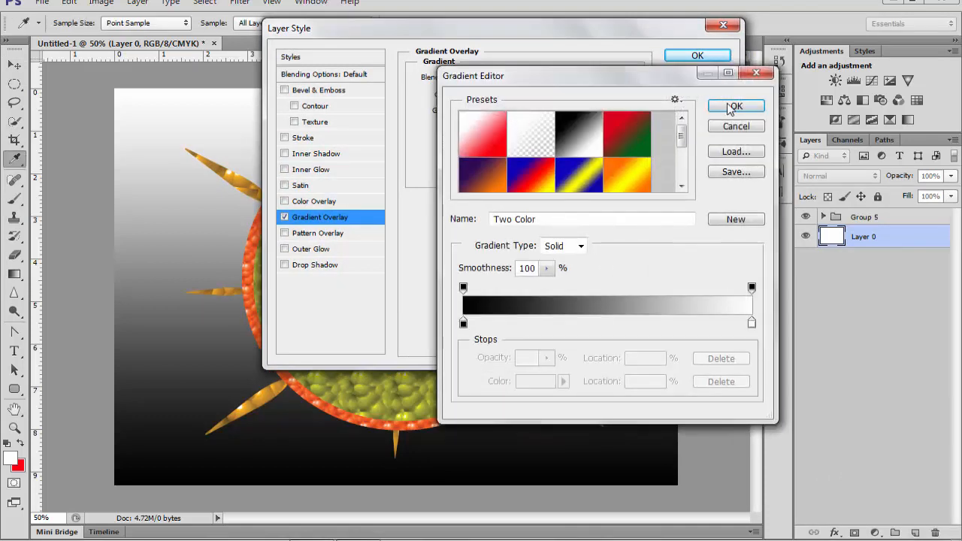
left_click(755, 73)
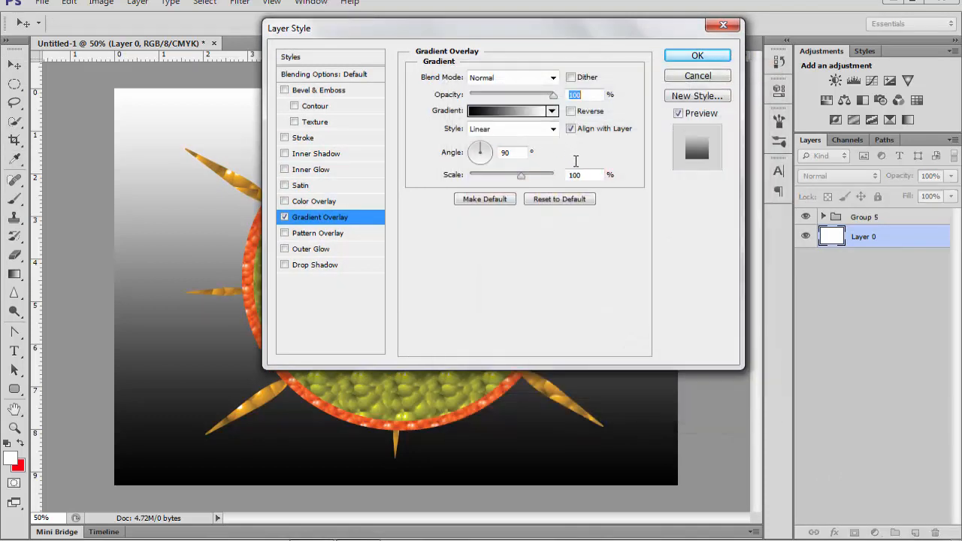
left_click(552, 129)
left_click(519, 158)
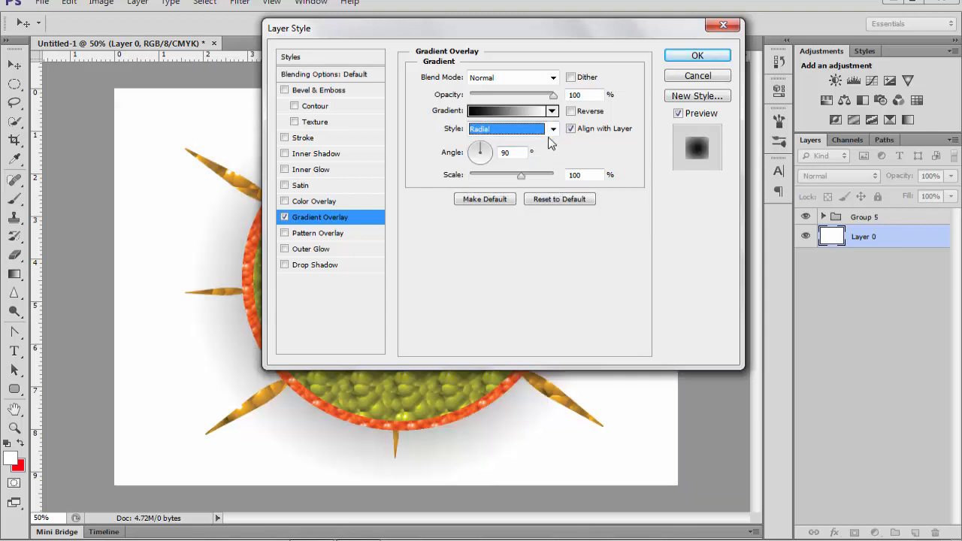
Switch the overlay to the Black, White gradient preset and recolour its black stop to bright yellow with hue 62
left_click(526, 112)
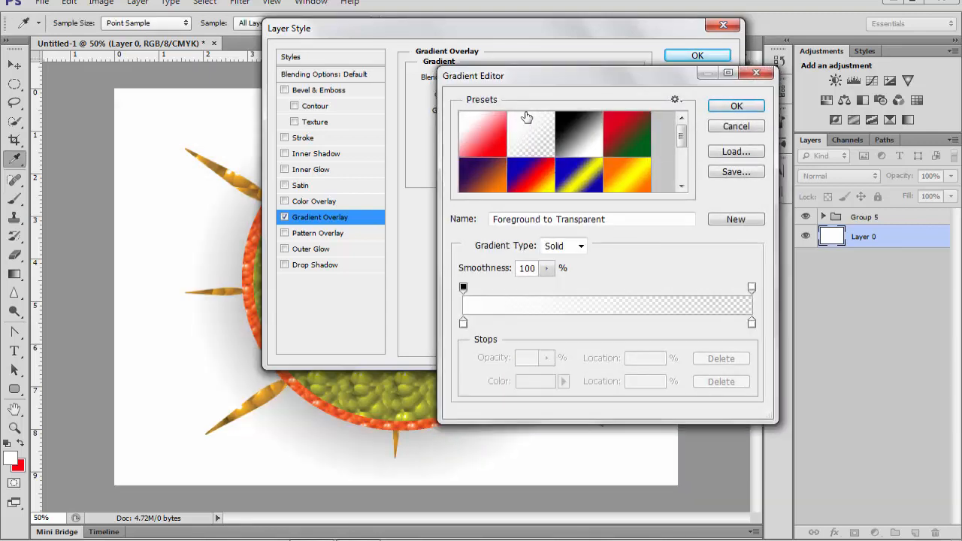
left_click(575, 133)
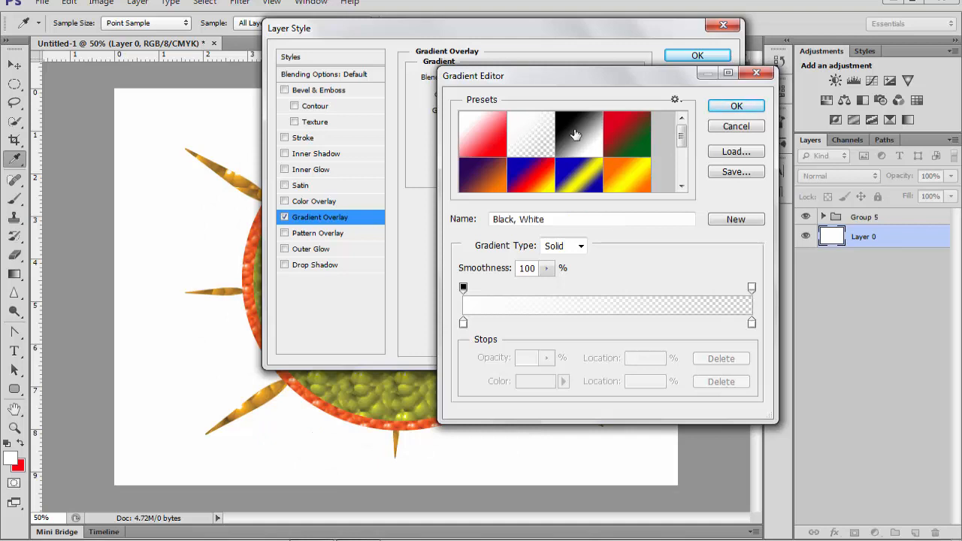
double_click(463, 323)
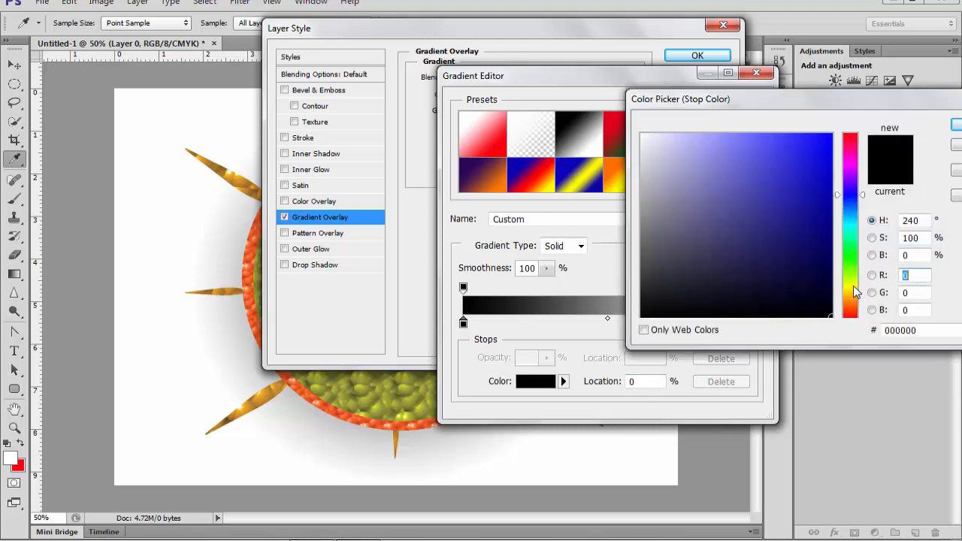
left_click(854, 287)
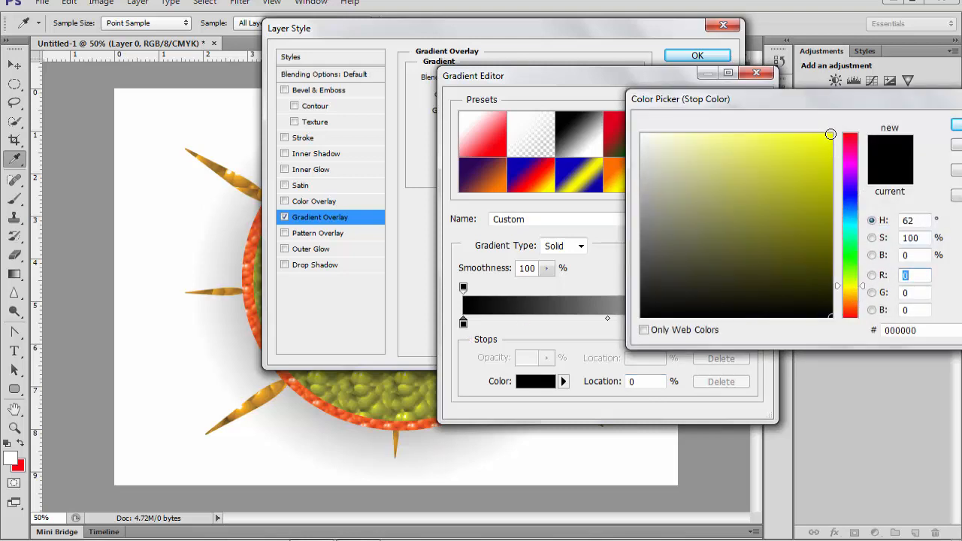
left_click(830, 135)
left_click(956, 125)
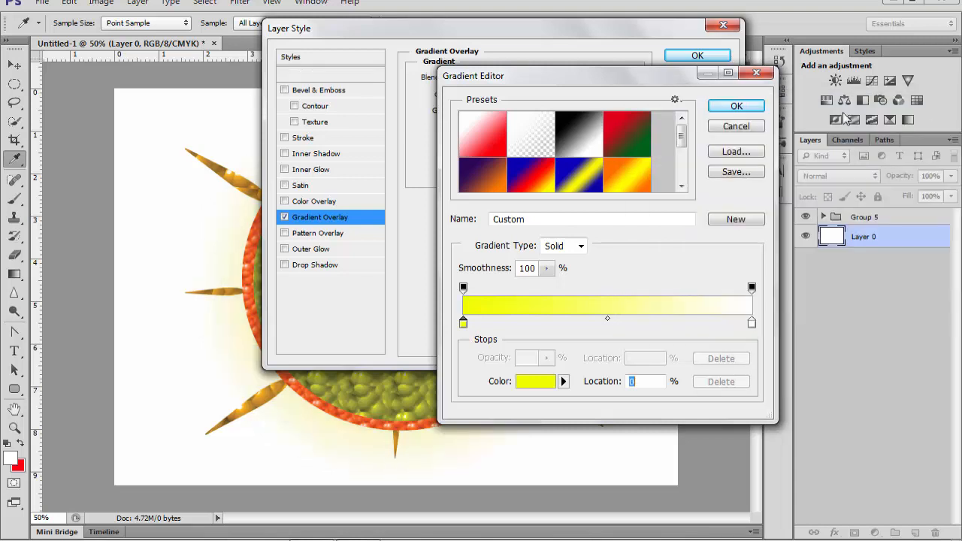
left_click(736, 106)
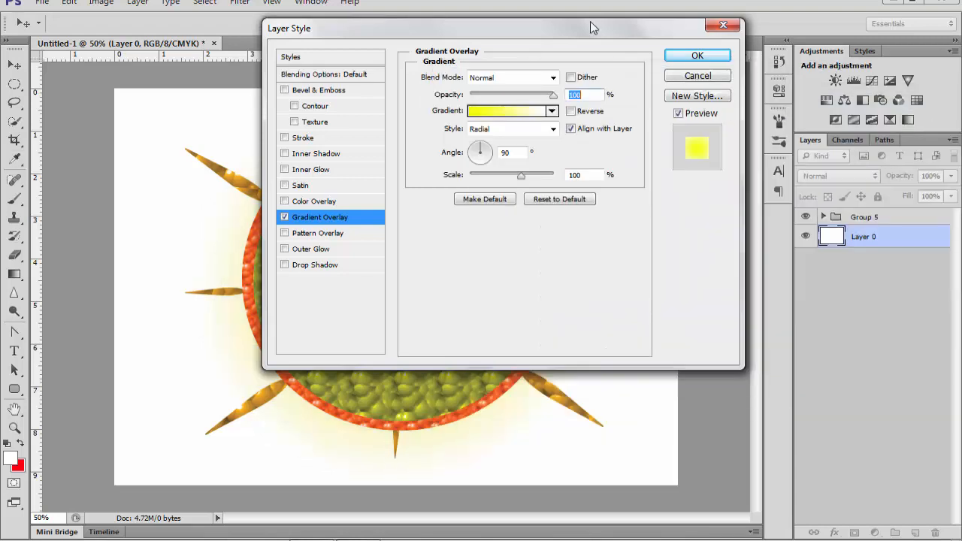
Reduce the gradient overlay's scale to 85%, move its yellow stop to location 34%, and apply the layer style
left_click_drag(591, 28, 821, 43)
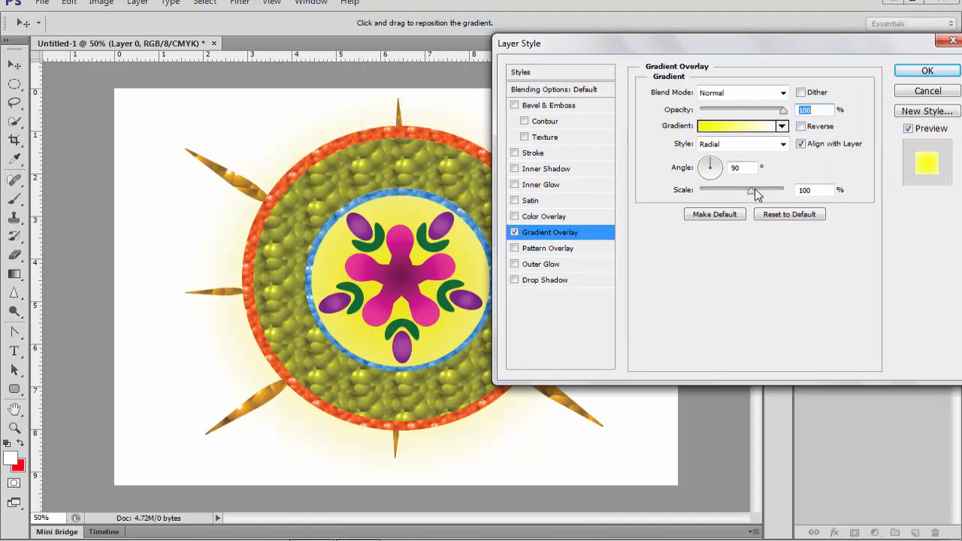
mouse_move(752, 188)
left_mouse_down()
mouse_move(727, 194)
mouse_move(742, 191)
left_mouse_up()
double_click(728, 125)
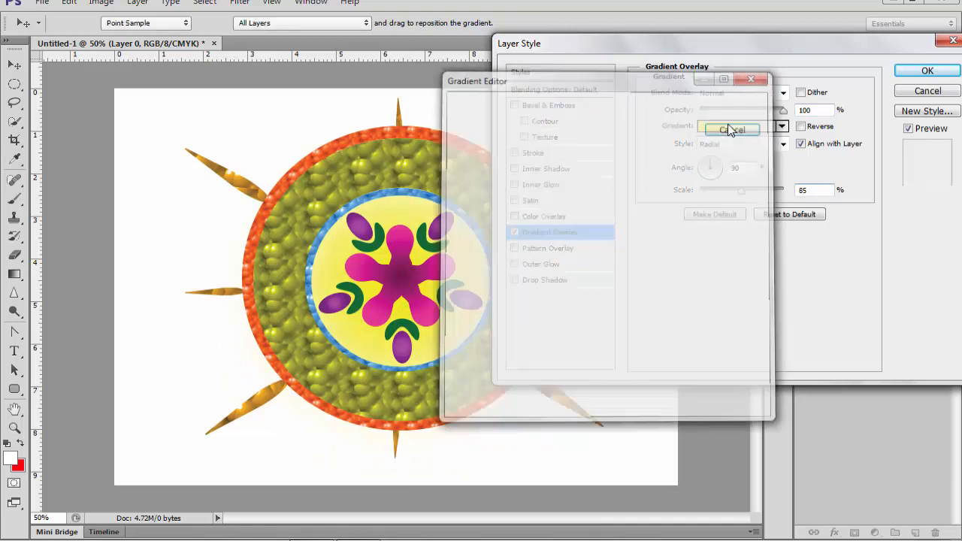
left_click(727, 126)
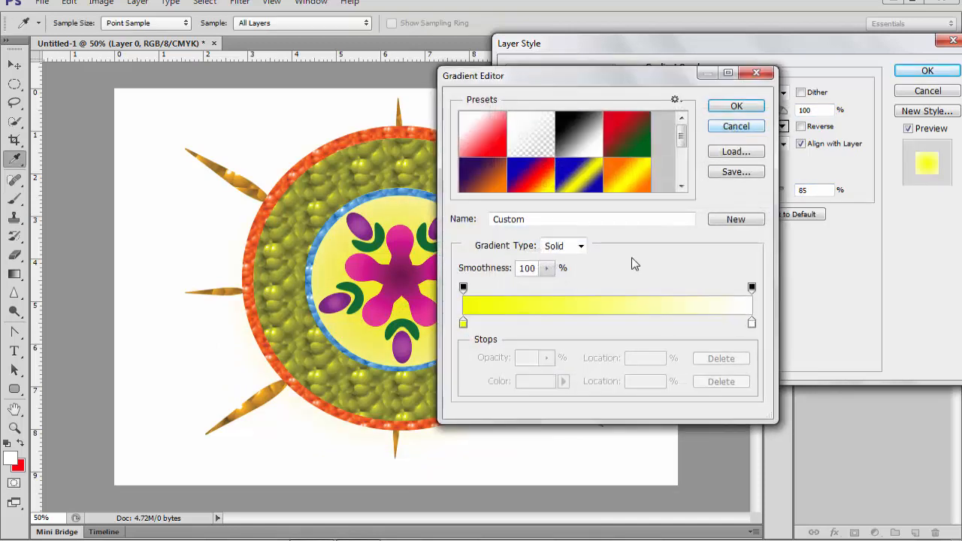
left_click_drag(463, 323, 565, 348)
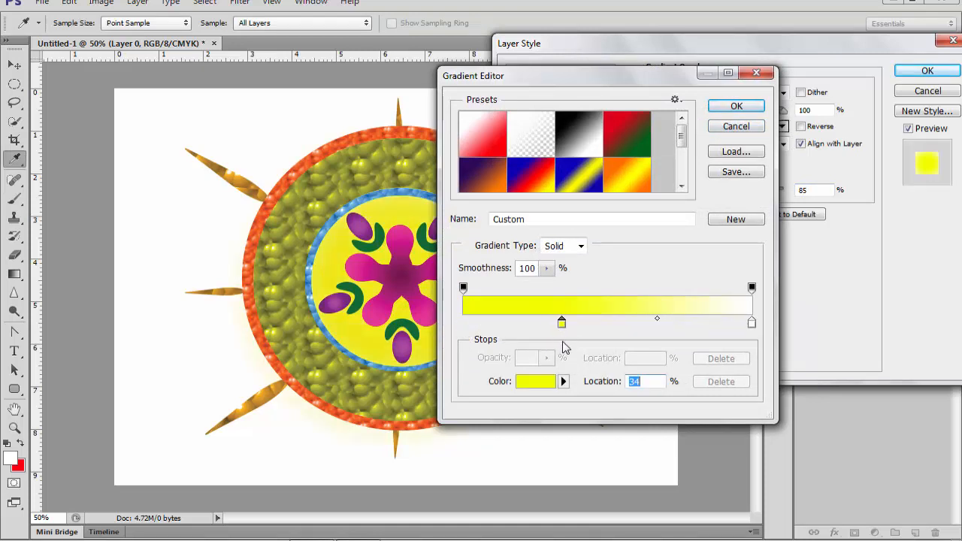
left_click(736, 106)
left_click(929, 71)
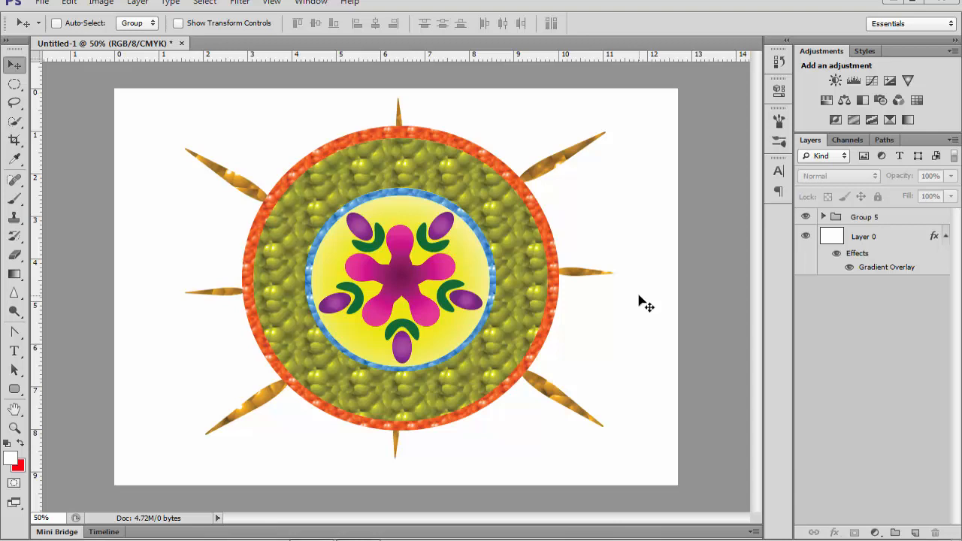
Save the artwork as a JPEG named "structure of root" at Maximum quality 12 with the Baseline ("Standard") format option
left_click(42, 3)
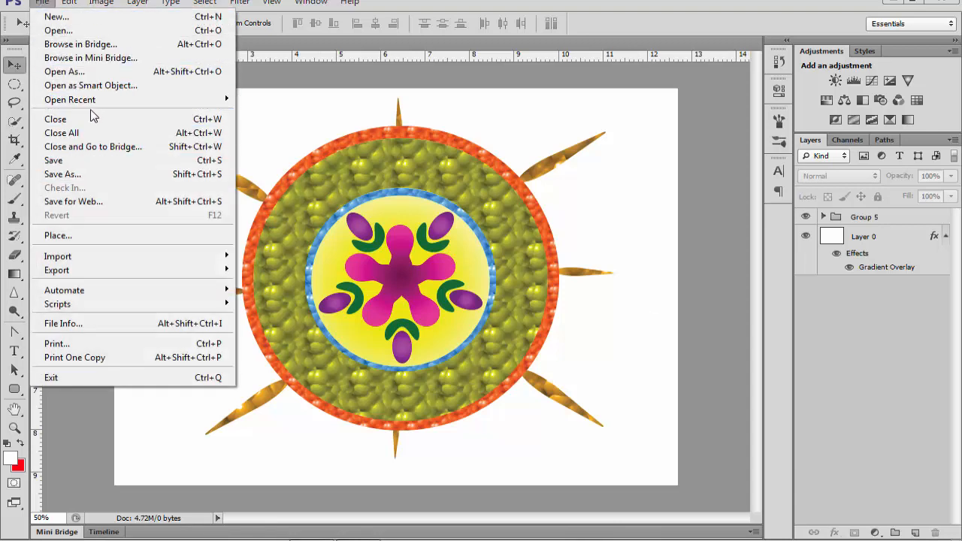
left_click(210, 183)
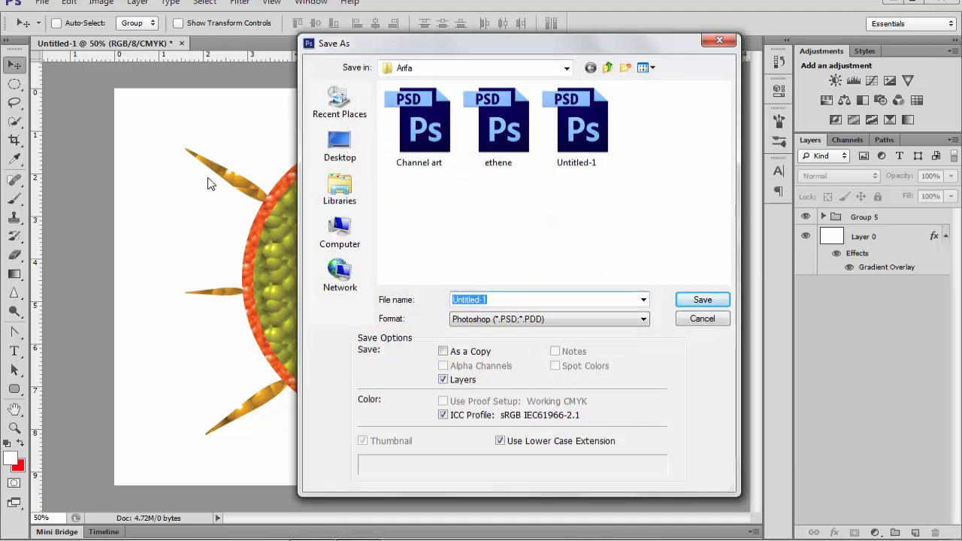
type("struc")
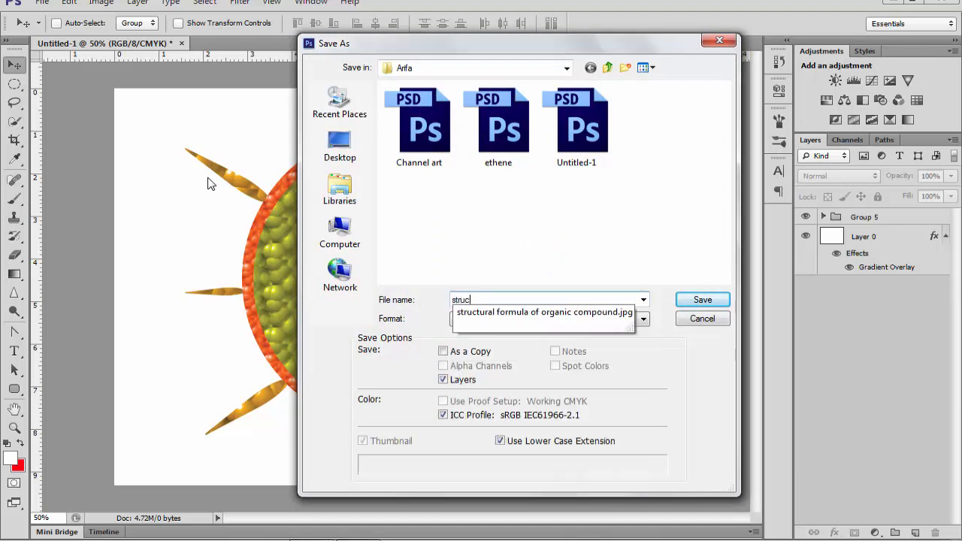
type("ture of r")
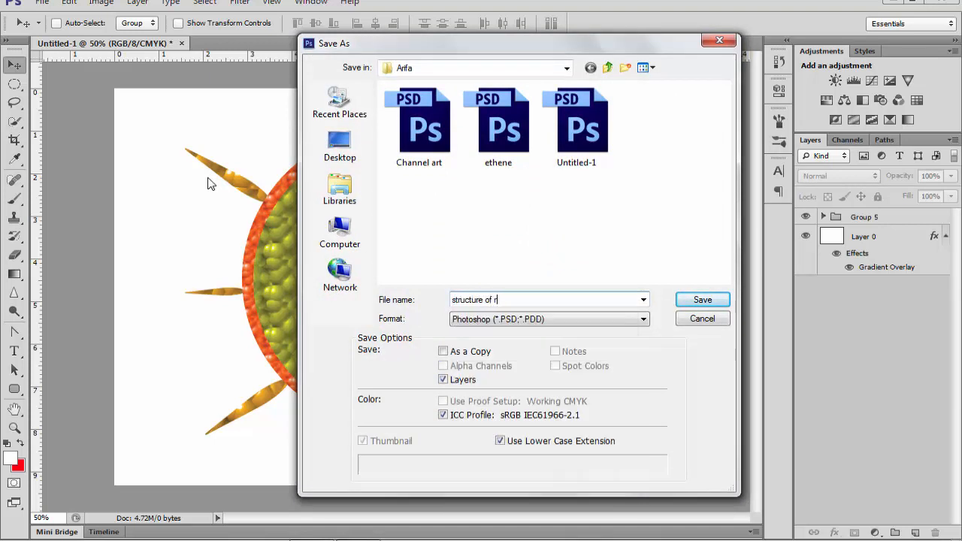
key("BackSpace")
key("BackSpace")
key("BackSpace")
left_click(644, 320)
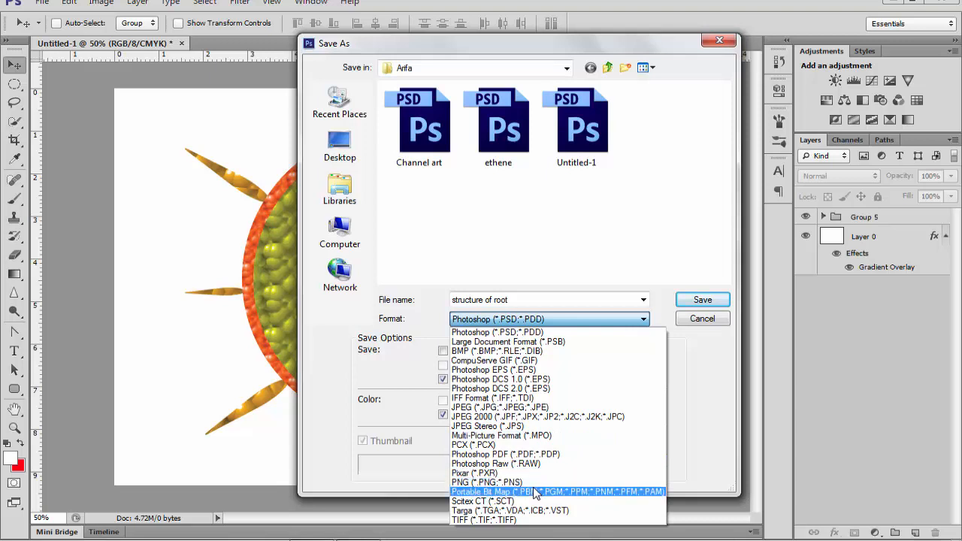
left_click(538, 407)
left_click(702, 300)
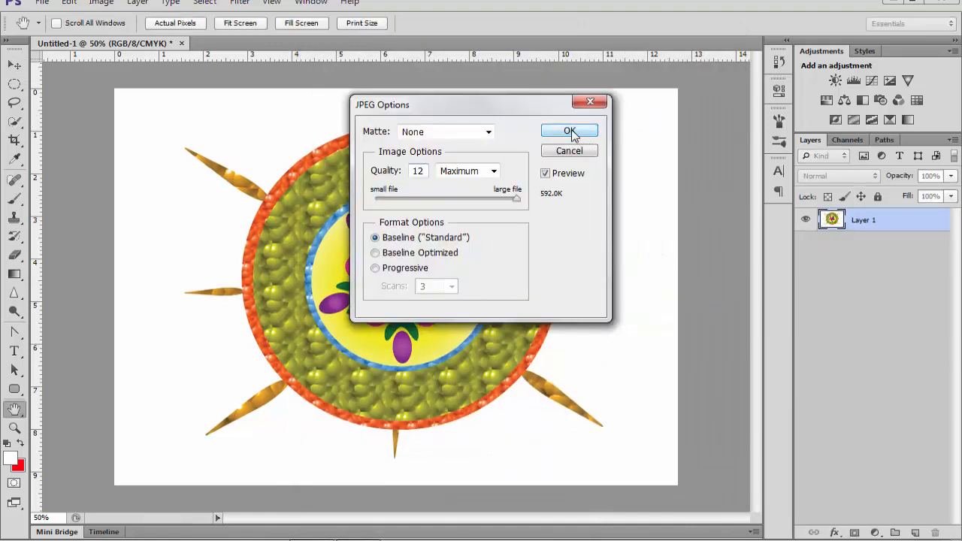
left_click(570, 131)
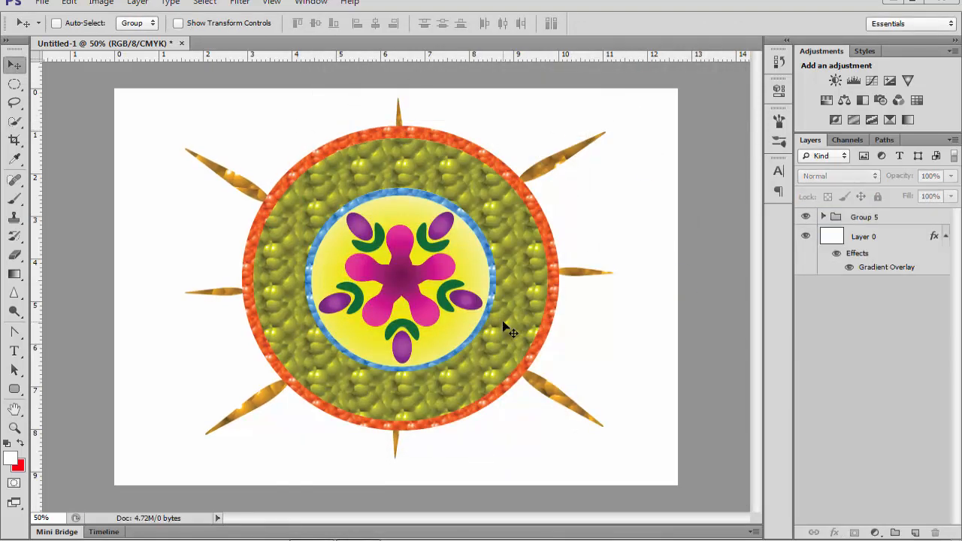